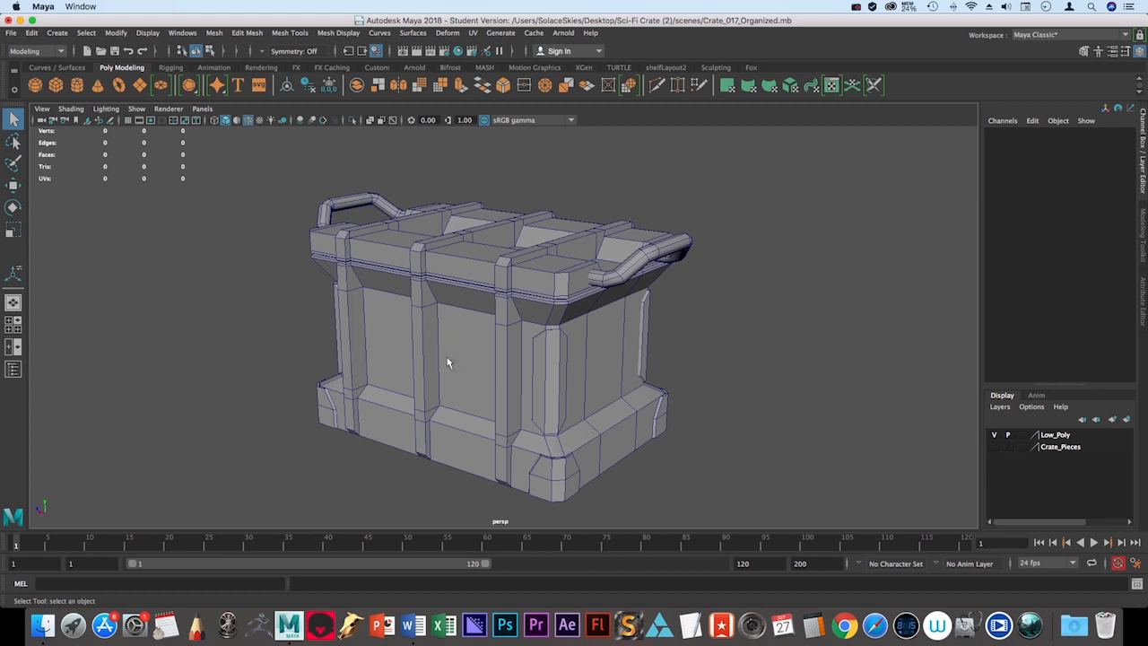
- Inspect the finished low-poly crate from several angles and distances
middle_click_drag(838, 307, 708, 297, "alt")
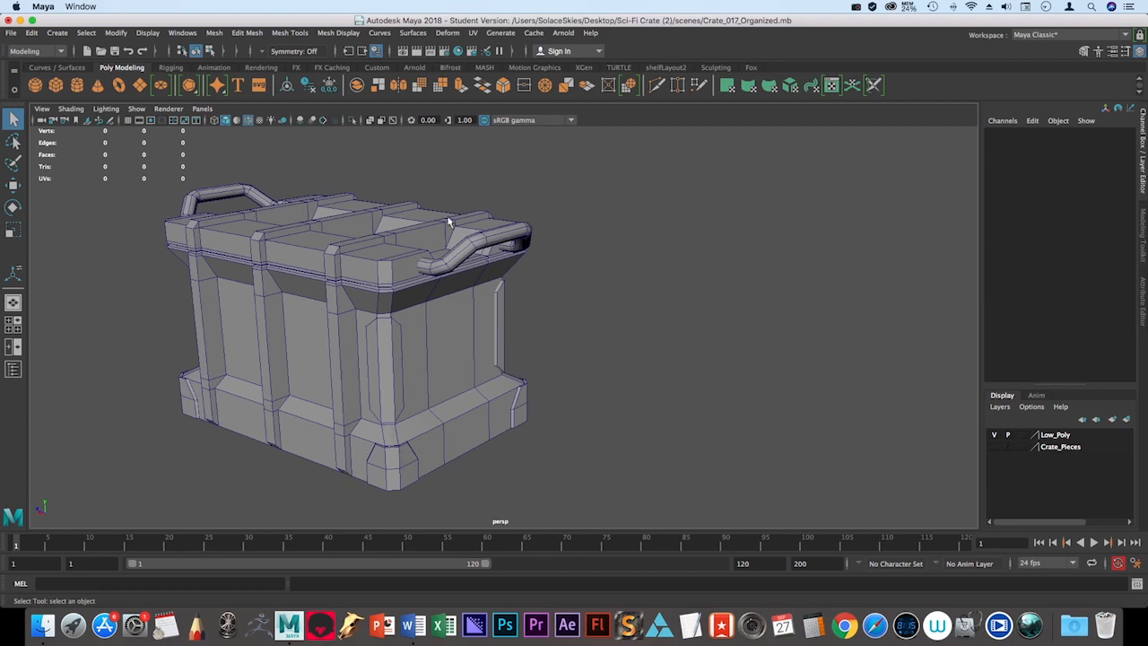
left_click_drag(451, 223, 352, 402, "alt")
left_click_drag(552, 317, 473, 334, "alt")
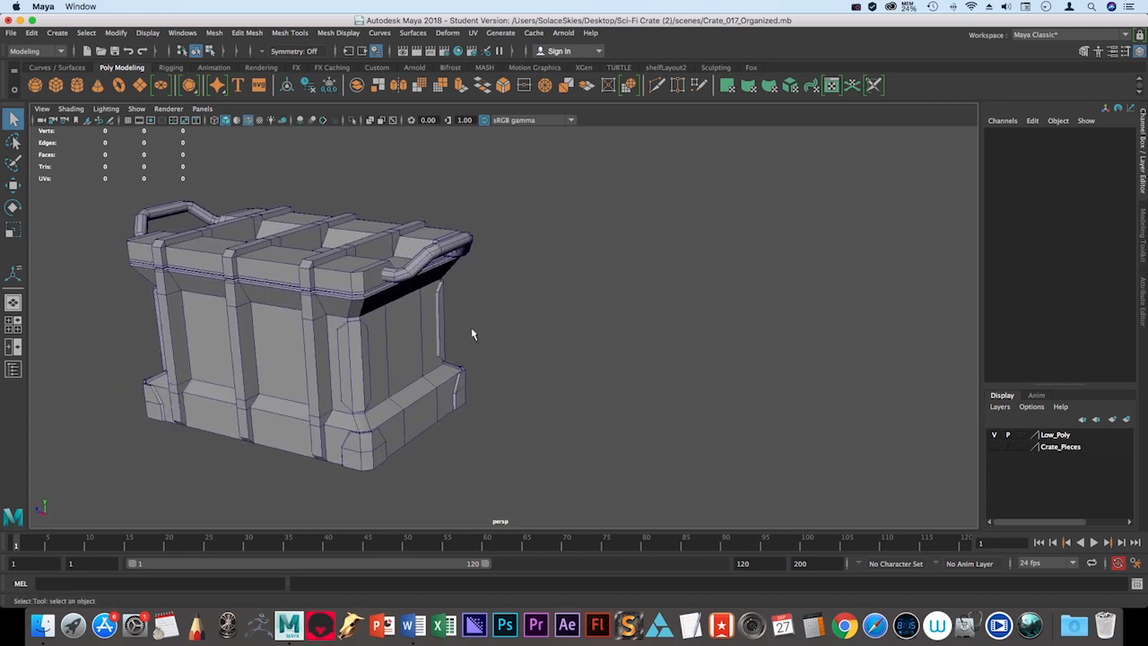
left_click(251, 257)
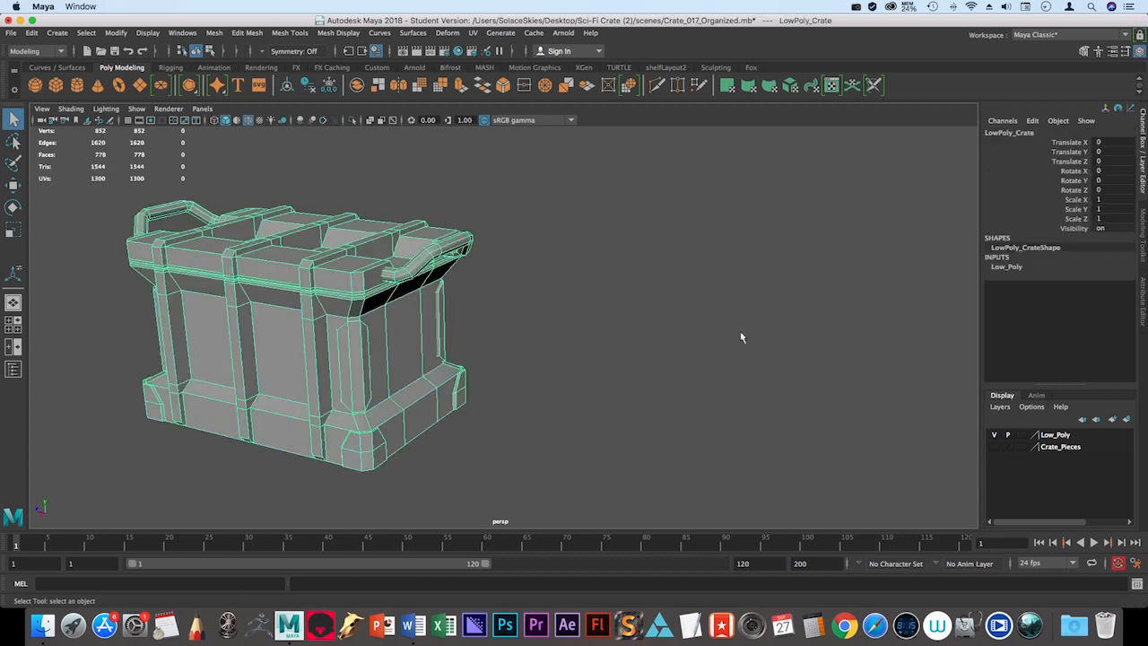
right_click_drag(743, 333, 641, 338, "alt")
left_click_drag(641, 337, 818, 377, "alt")
left_click(547, 456)
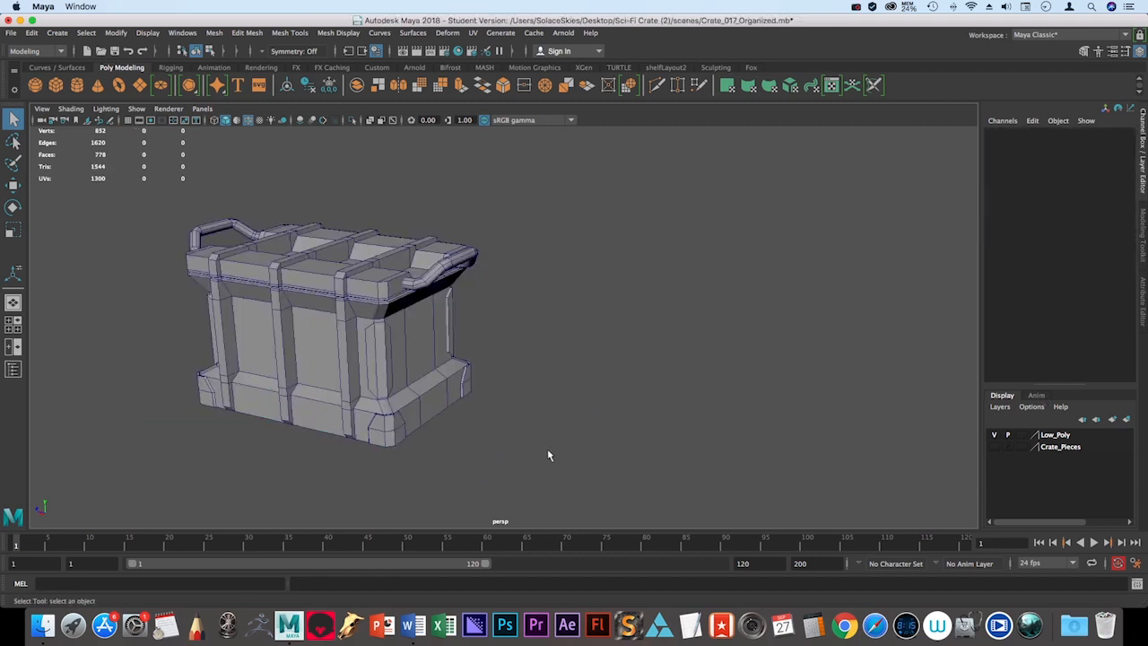
scroll(538, 443, "up", 5)
scroll(540, 443, "down", 6)
scroll(545, 328, "up", 4)
scroll(545, 328, "down", 1)
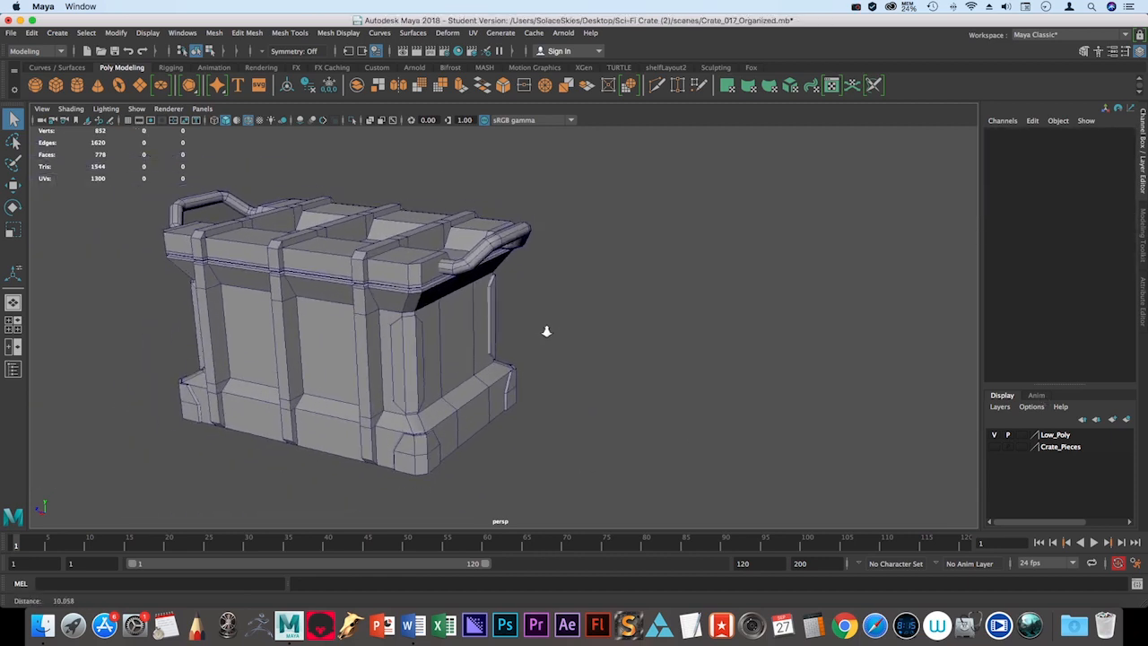
- Open the UV Editor beside the low-poly crate and examine its UV layout with shaded shells
middle_click_drag(546, 328, 506, 343, "alt")
left_click(473, 32)
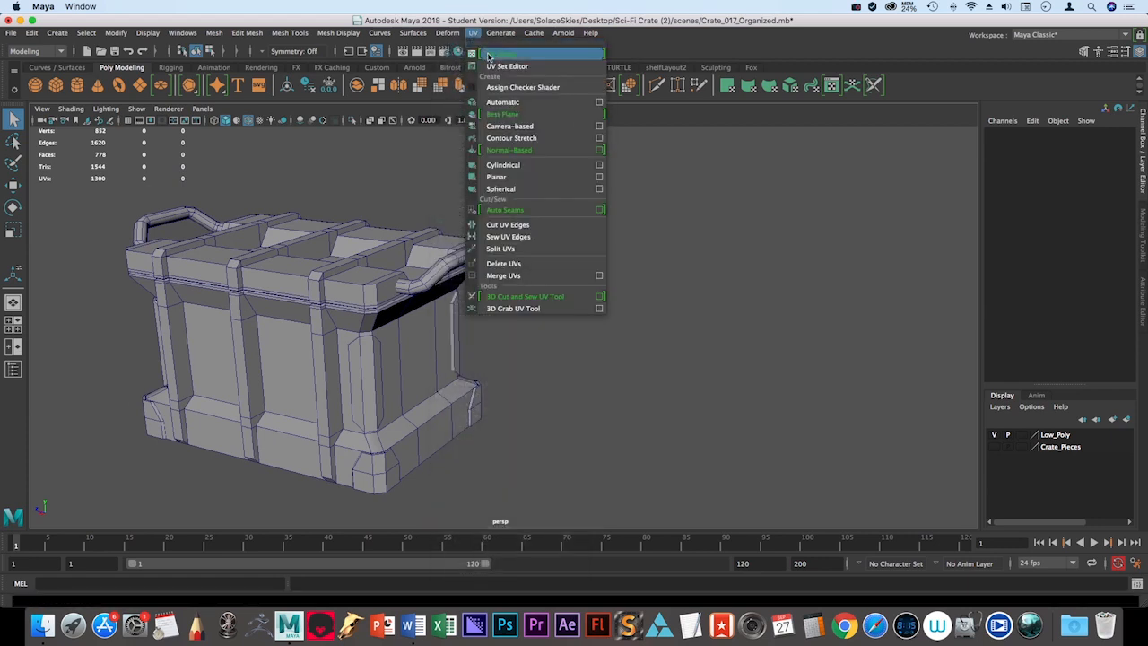
left_click(489, 56)
left_click_drag(637, 101, 793, 124)
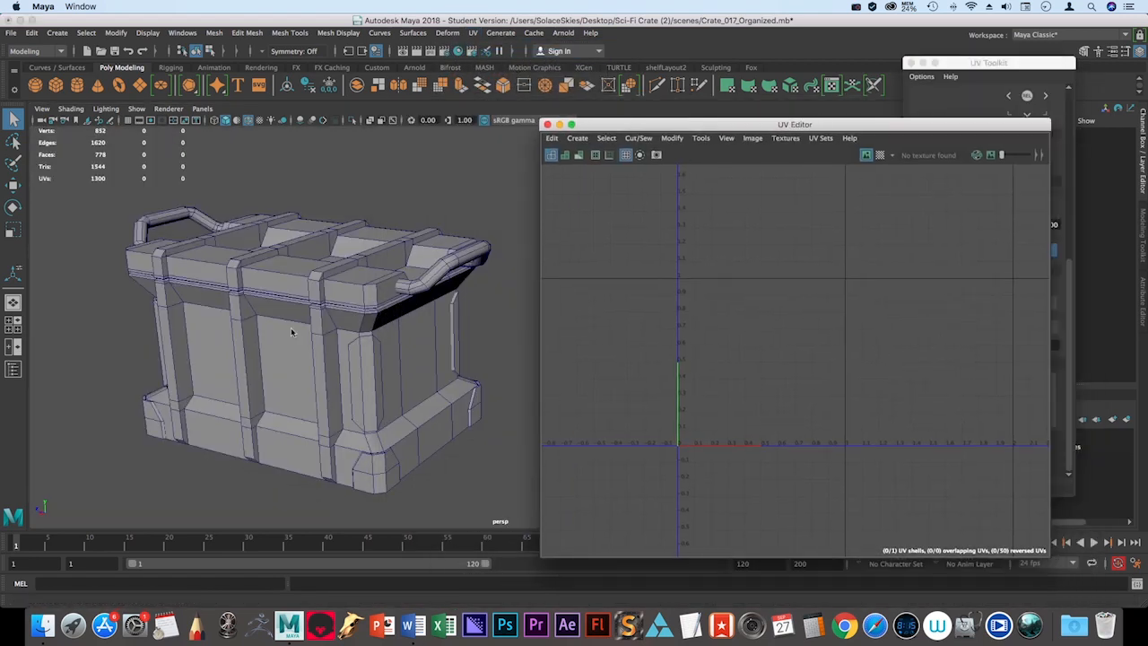
left_click(290, 328)
left_click(566, 156)
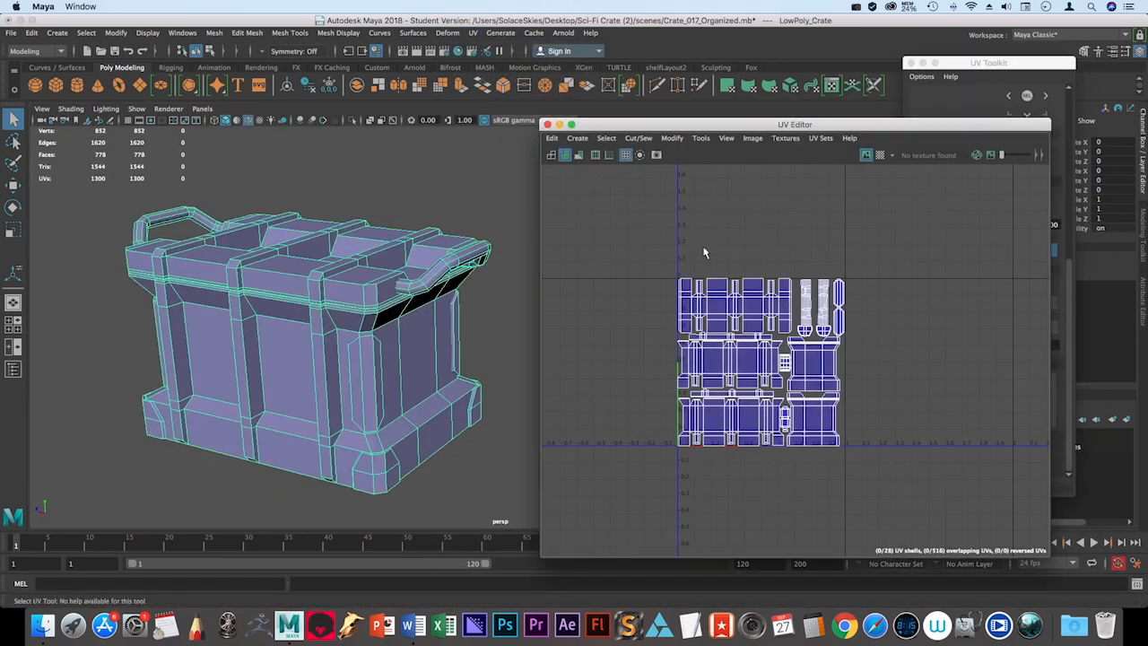
mouse_move(703, 249)
right_mouse_down("alt")
mouse_move(785, 287)
mouse_move(815, 276)
right_mouse_up("alt")
middle_click_drag(816, 277, 777, 219, "alt")
right_click_drag(778, 219, 839, 244, "alt")
middle_click_drag(838, 244, 851, 217, "alt")
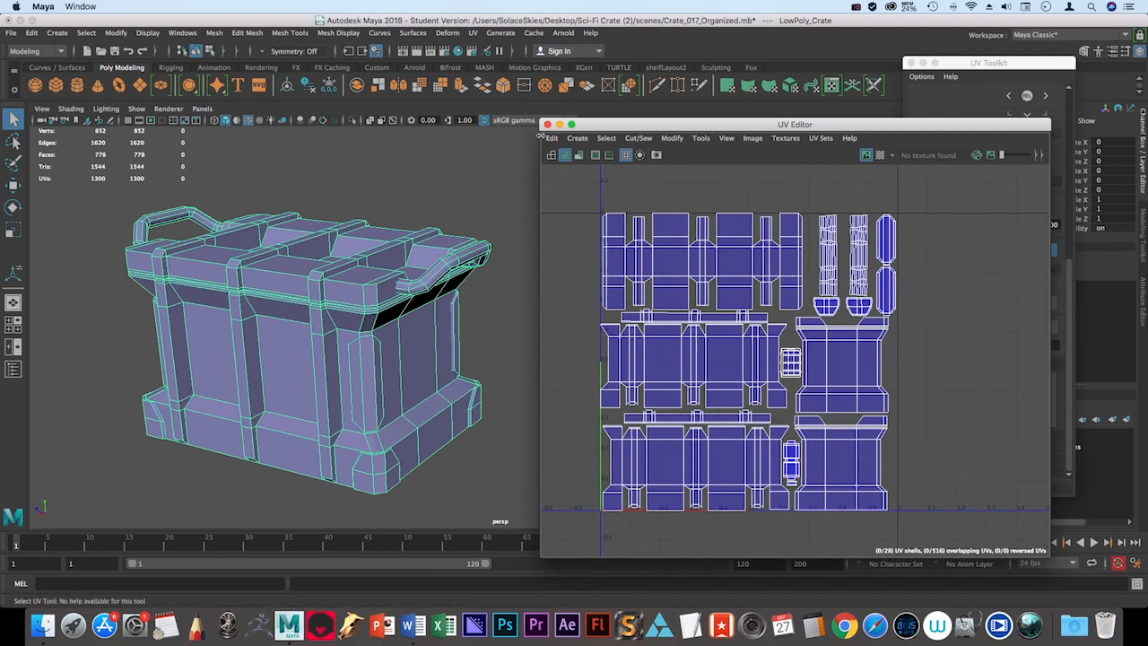
- Close the UV Editor and UV Toolkit, clear the selection and bring the whole crate back into view
left_click(548, 126)
left_click(67, 372)
right_click_drag(449, 334, 381, 332, "alt")
left_click(911, 63)
right_click_drag(721, 252, 617, 393, "alt")
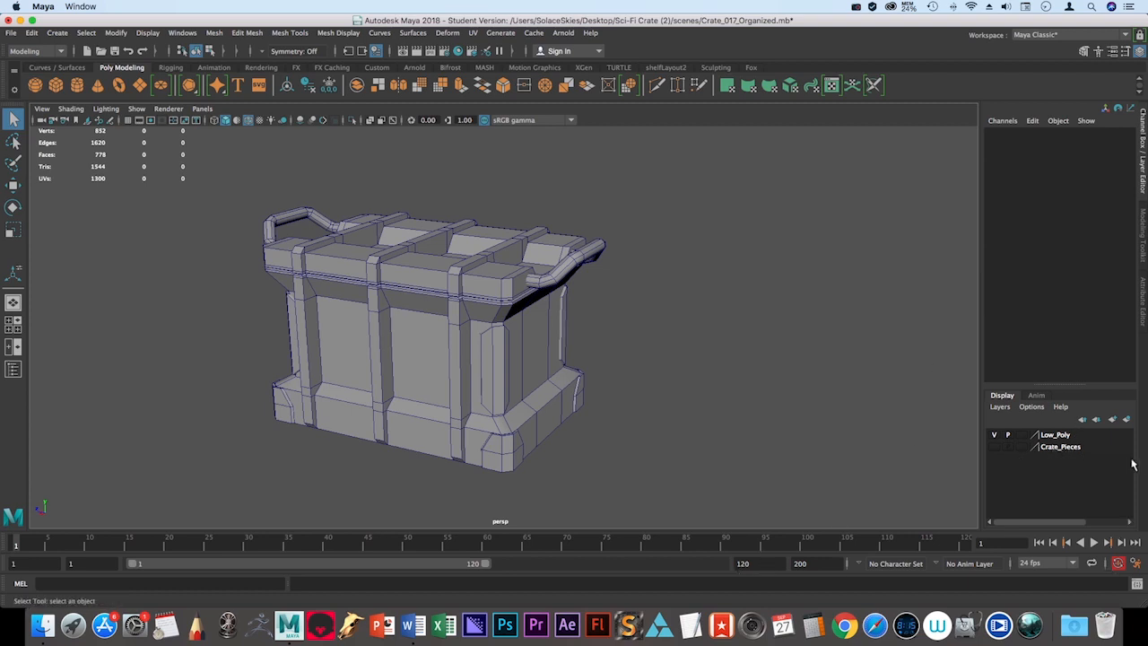
- Show the Outliner with Crate_Grp expanded, hide the Low_Poly layer and display the Crate_Pieces layer
left_click(14, 368)
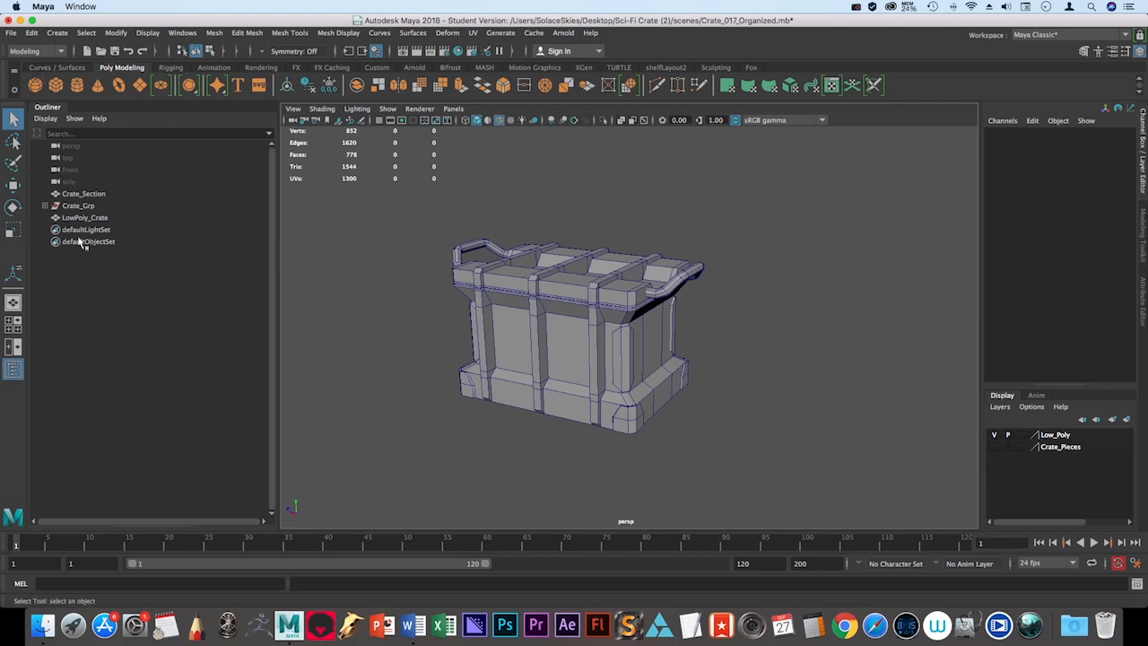
left_click(46, 206)
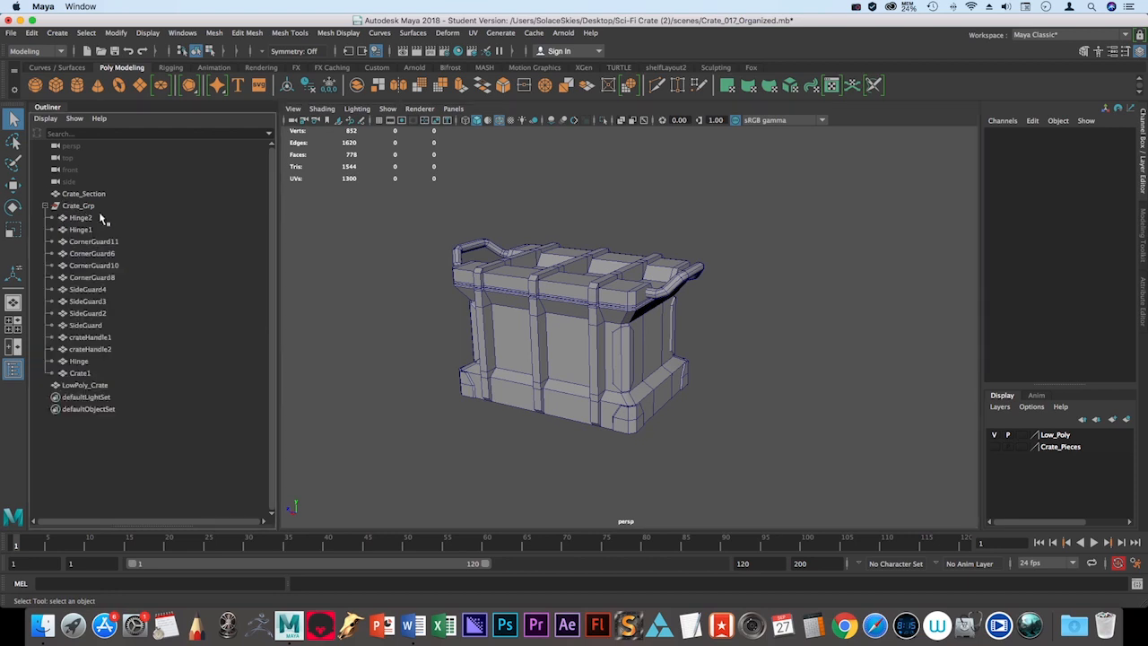
left_click(994, 435)
left_click(994, 446)
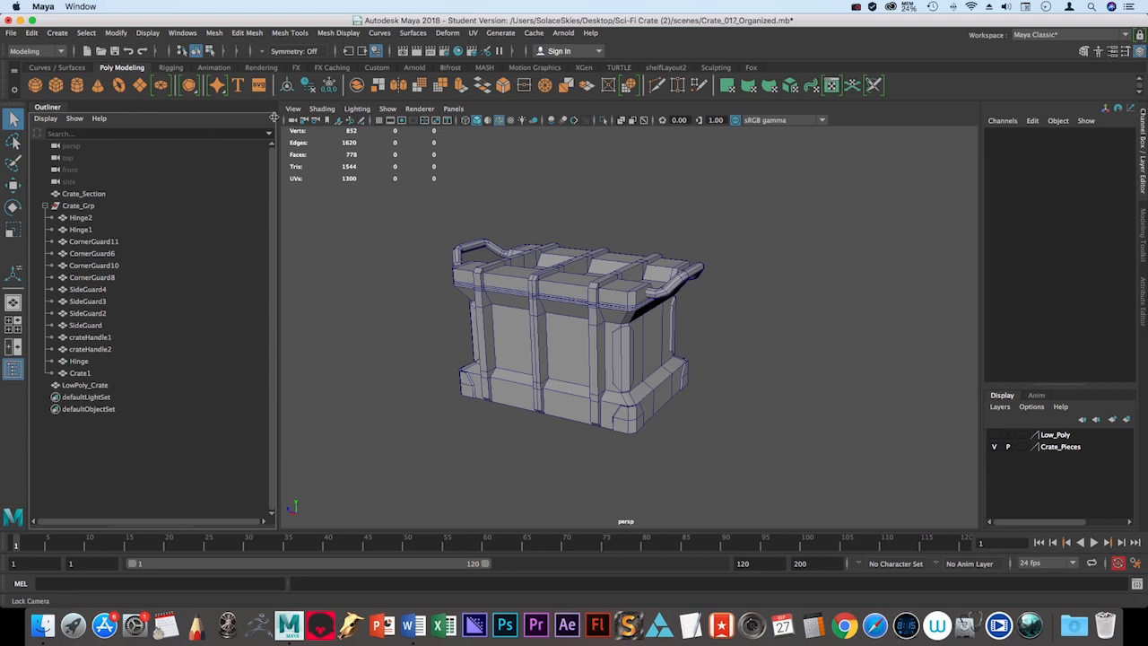
- Check individual pieces inside Crate_Grp, including hinges, corner guards, side guards and a handle, and collapse the group
left_click(79, 217)
left_click(85, 253)
left_click(81, 289)
left_click(74, 313)
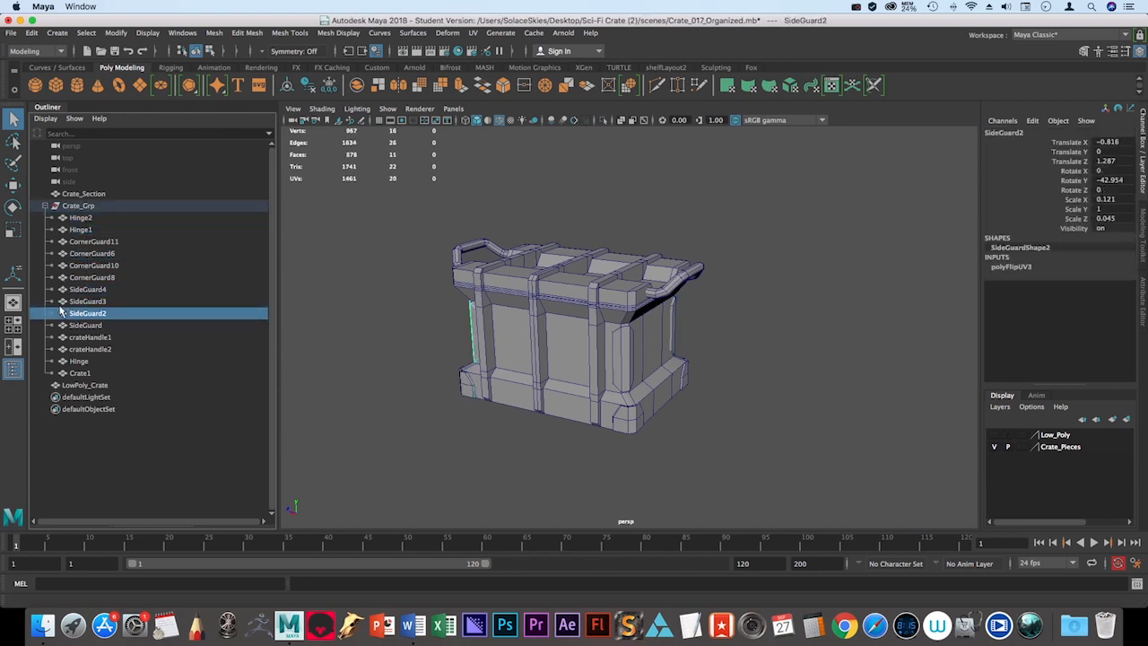
left_click(77, 349)
left_click(77, 302)
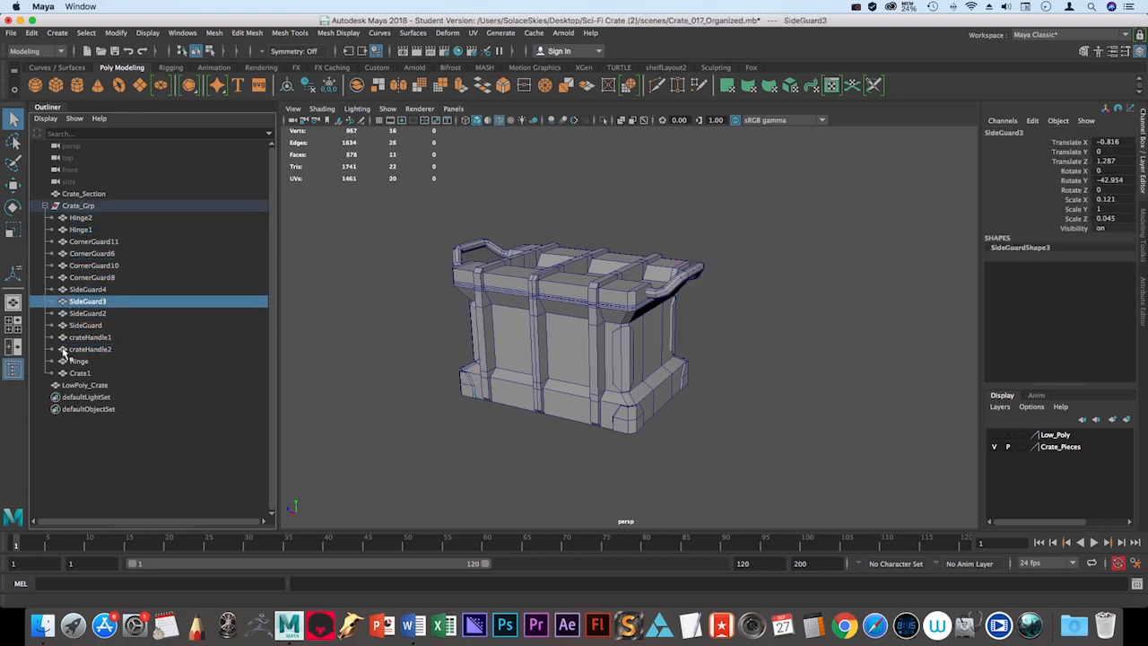
left_click(44, 206)
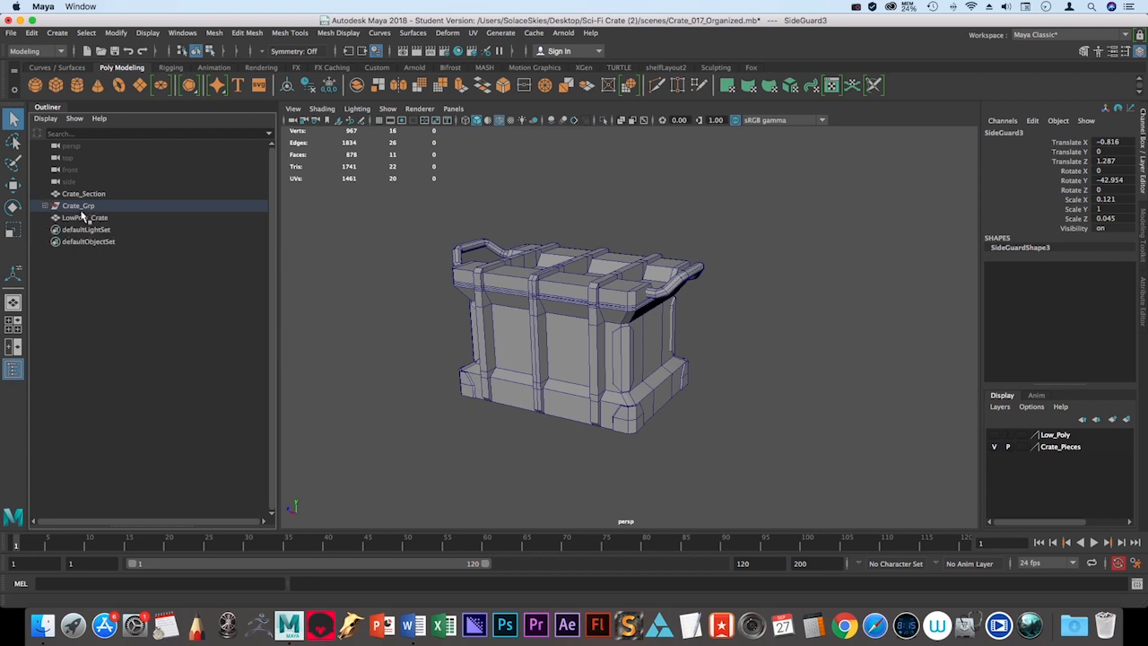
- Select LowPoly_Crate, hide the Crate_Pieces layer, show the Low_Poly layer again and check the combined mesh
left_click(83, 217)
left_click(994, 446)
left_click(994, 435)
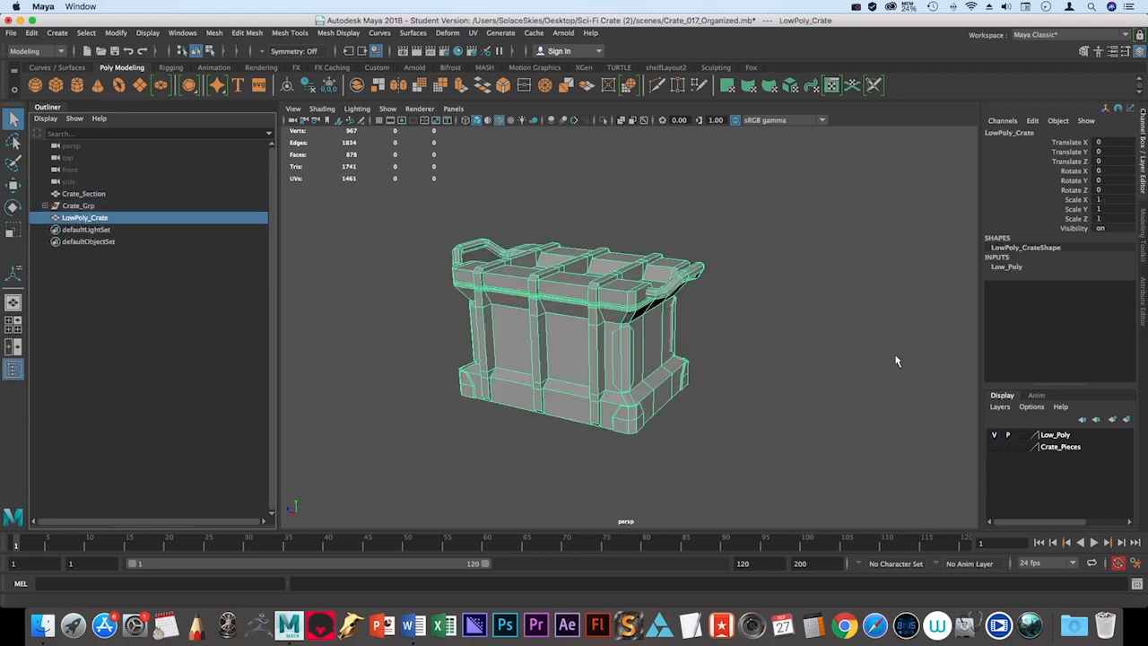
left_click(897, 362)
left_click(538, 338)
left_click(888, 407)
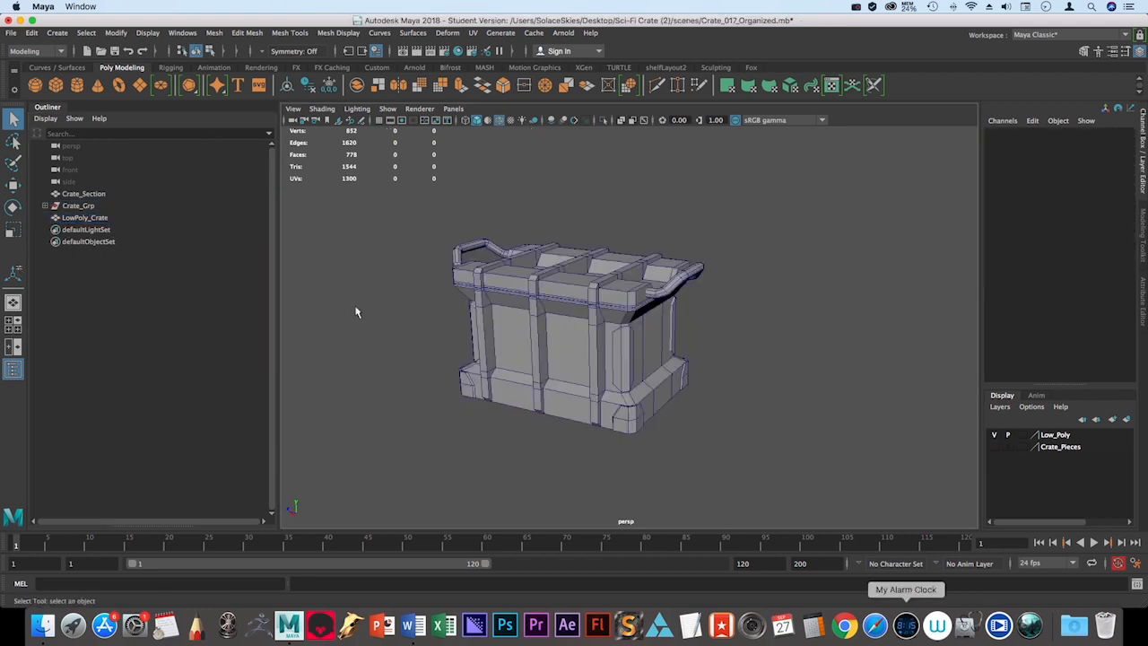
- Open the scene Crate_013_UVMAP_Completed.mb, select the crate and view it from several angles
left_click(11, 33)
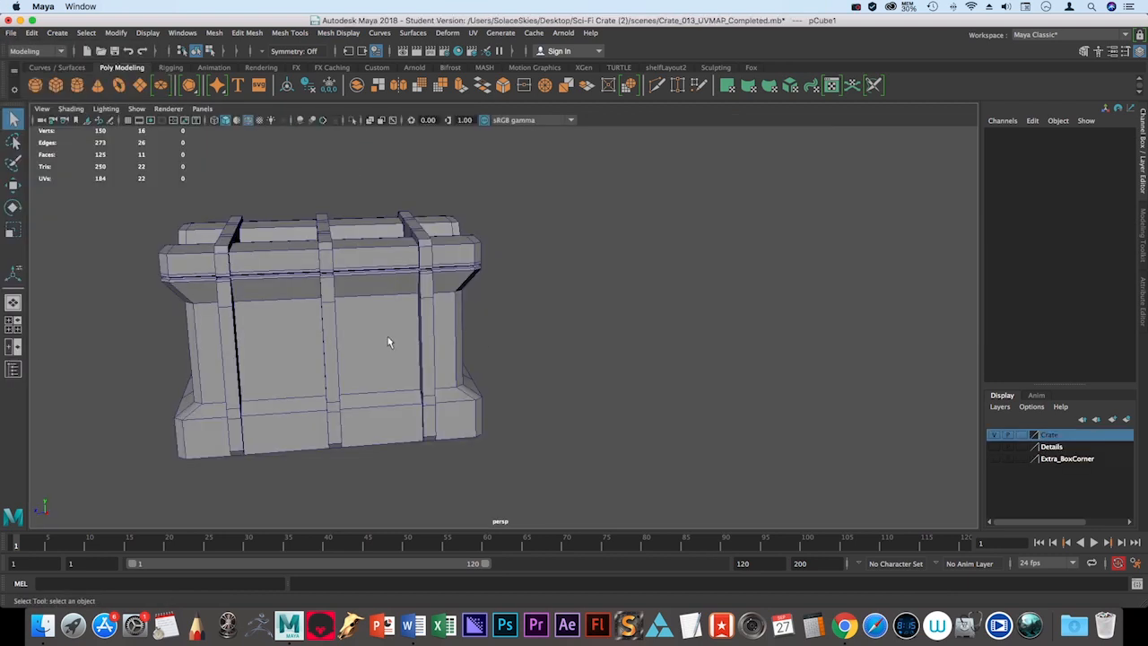
left_click(388, 336)
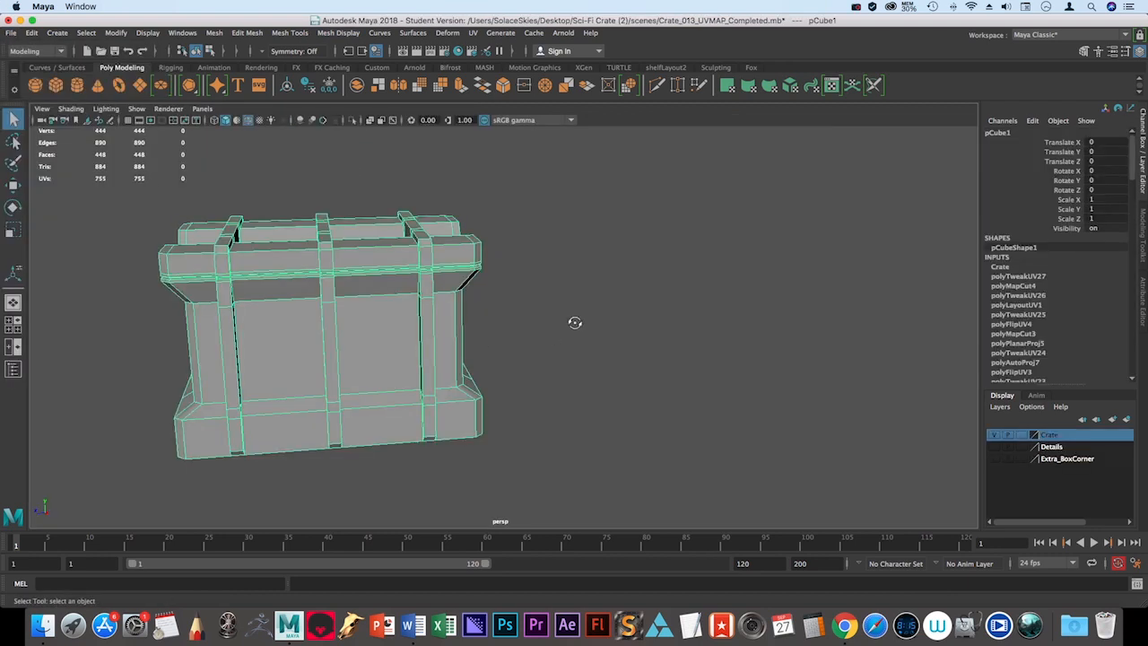
left_click_drag(575, 321, 709, 356, "alt")
scroll(708, 356, "up", 2)
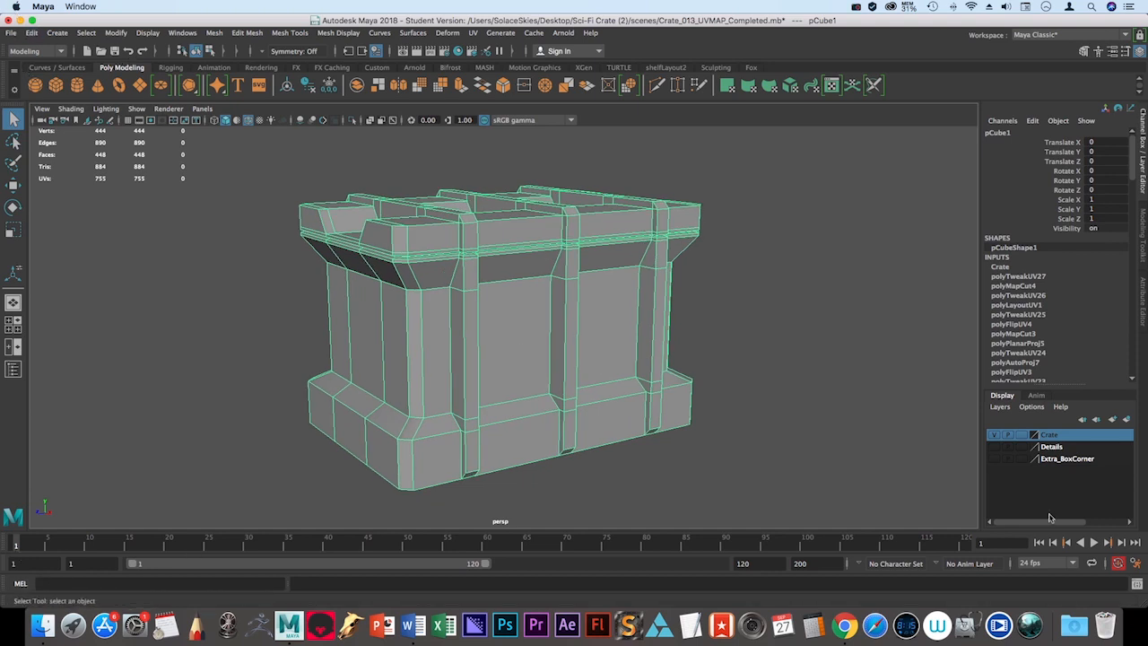
left_click_drag(763, 188, 747, 280, "alt")
middle_click_drag(746, 280, 745, 255, "alt")
left_click_drag(745, 255, 633, 123, "alt")
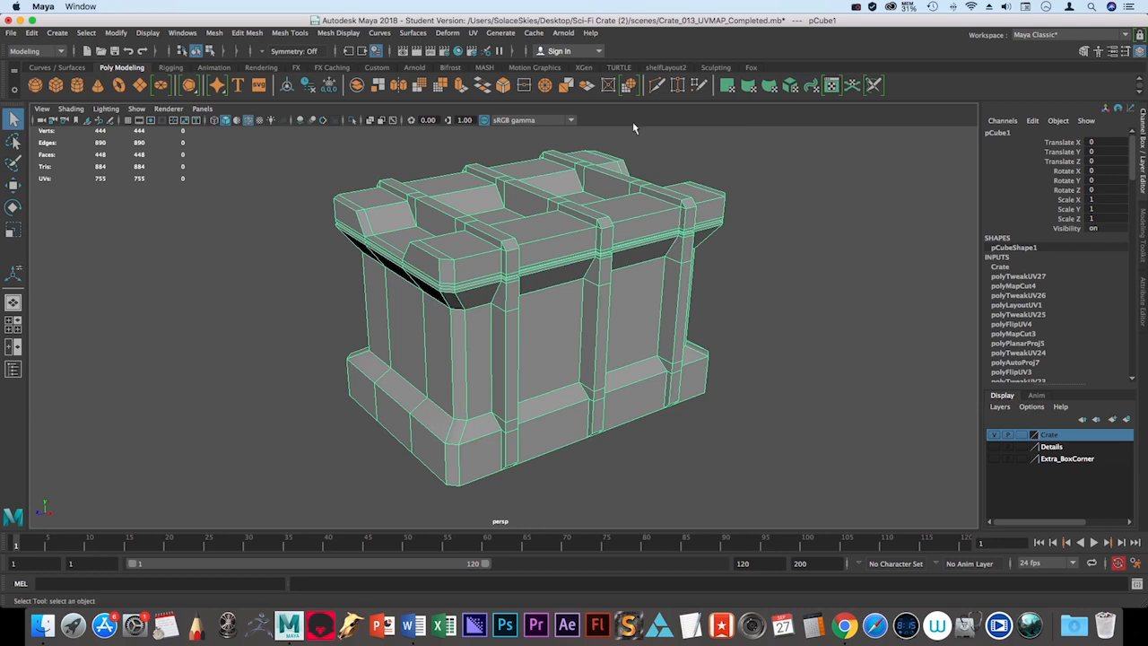
- Open the UV Editor for the selected crate, shade its UV shells and examine the layout beside the model
left_click(473, 33)
left_click(486, 55)
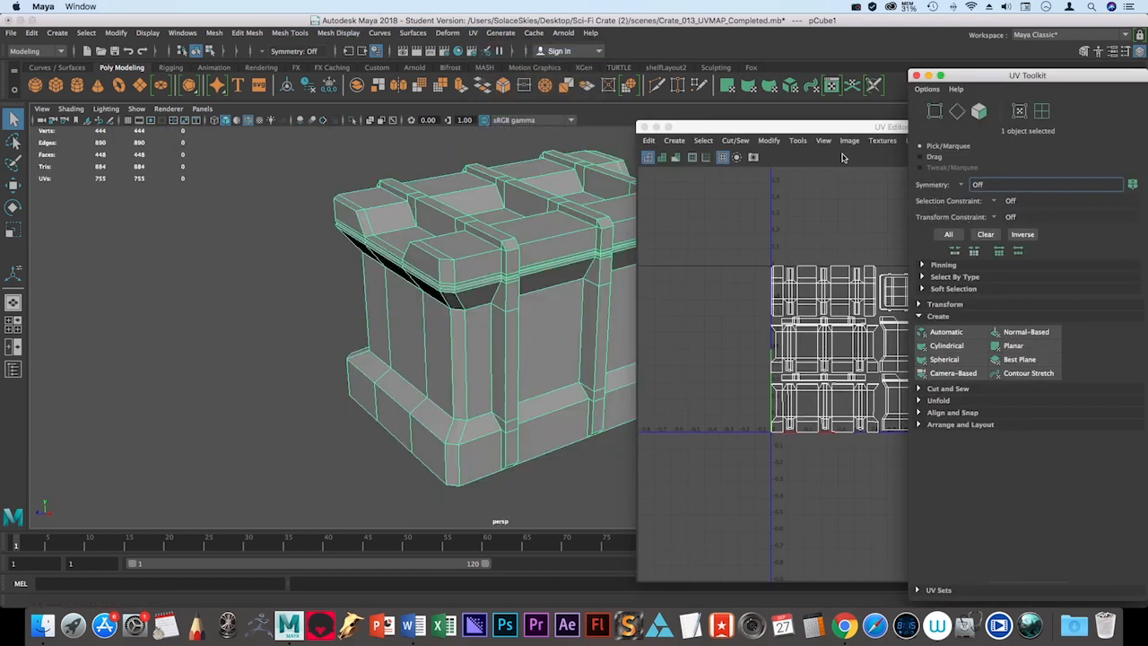
left_click_drag(844, 132, 542, 86)
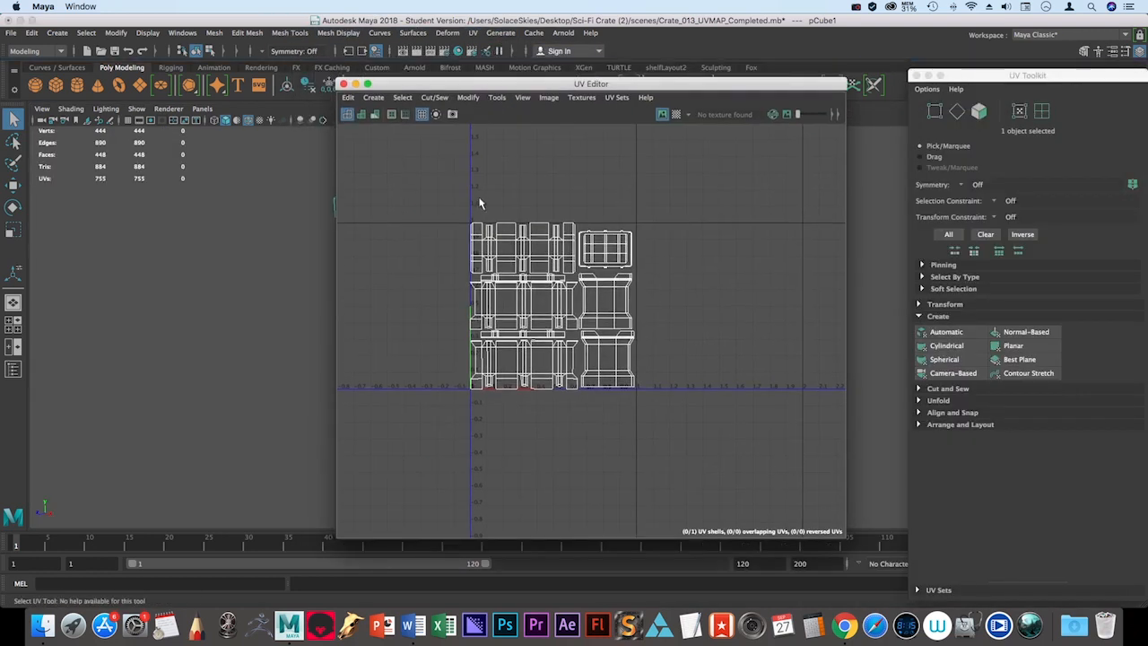
left_click(363, 115)
scroll(677, 360, "up", 5)
mouse_move(643, 314)
middle_mouse_down("alt")
mouse_move(730, 387)
mouse_move(698, 352)
middle_mouse_up("alt")
left_click_drag(408, 85, 604, 133)
middle_click_drag(310, 236, 494, 267, "alt")
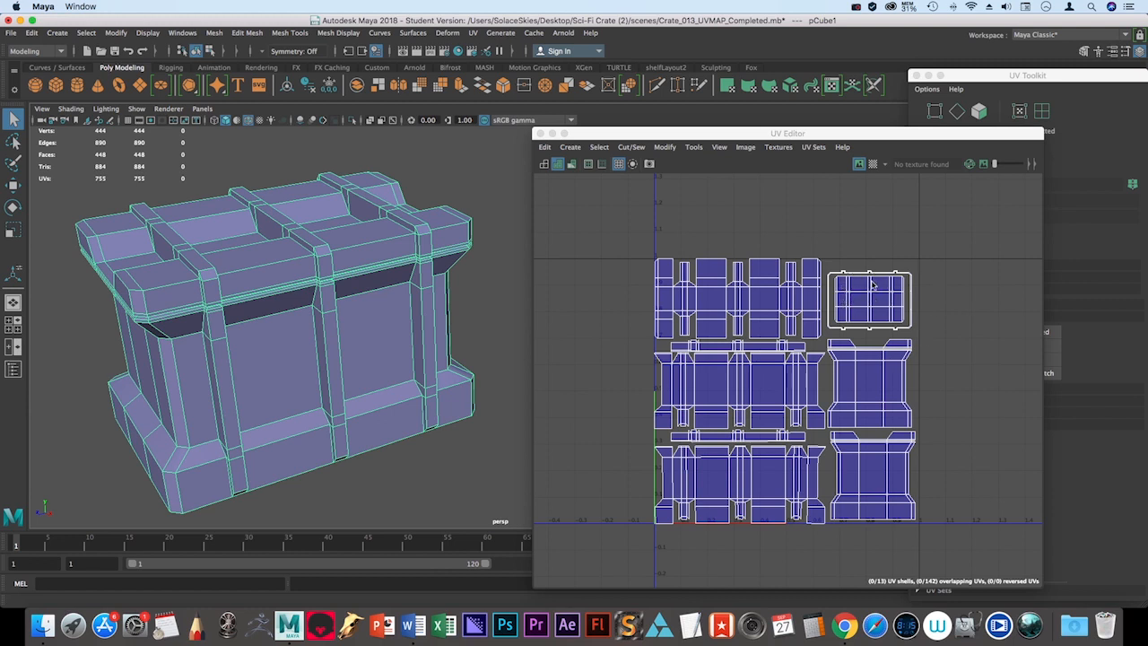
- Close the UV windows, deselect the crate and centre it in view
key("F8")
left_click(540, 133)
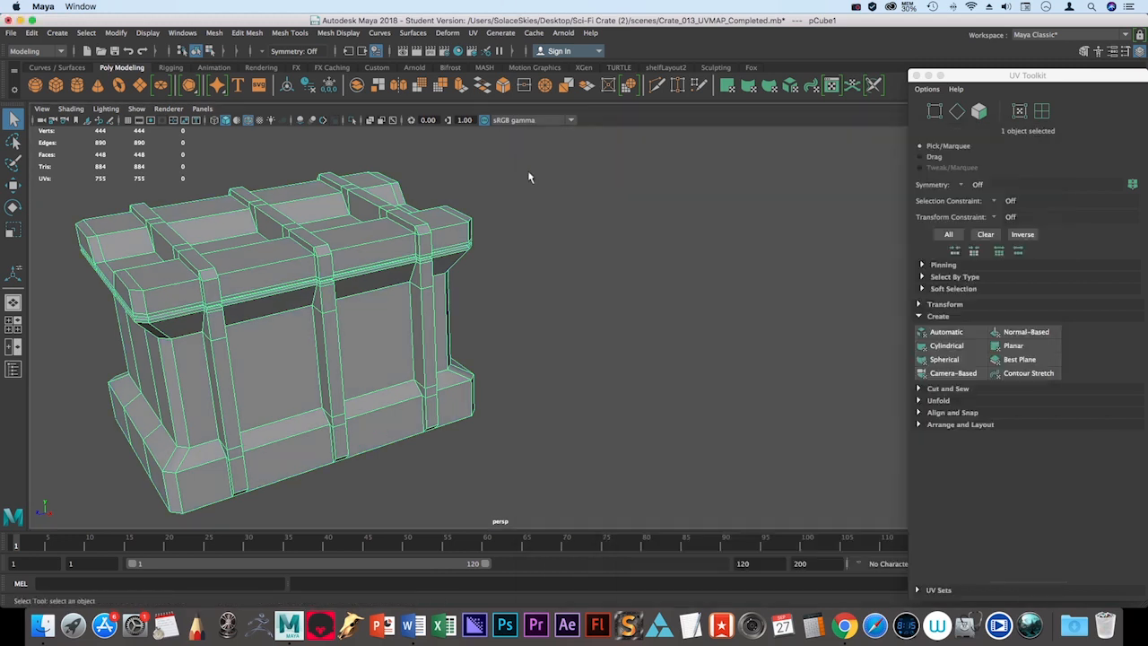
left_click(529, 178)
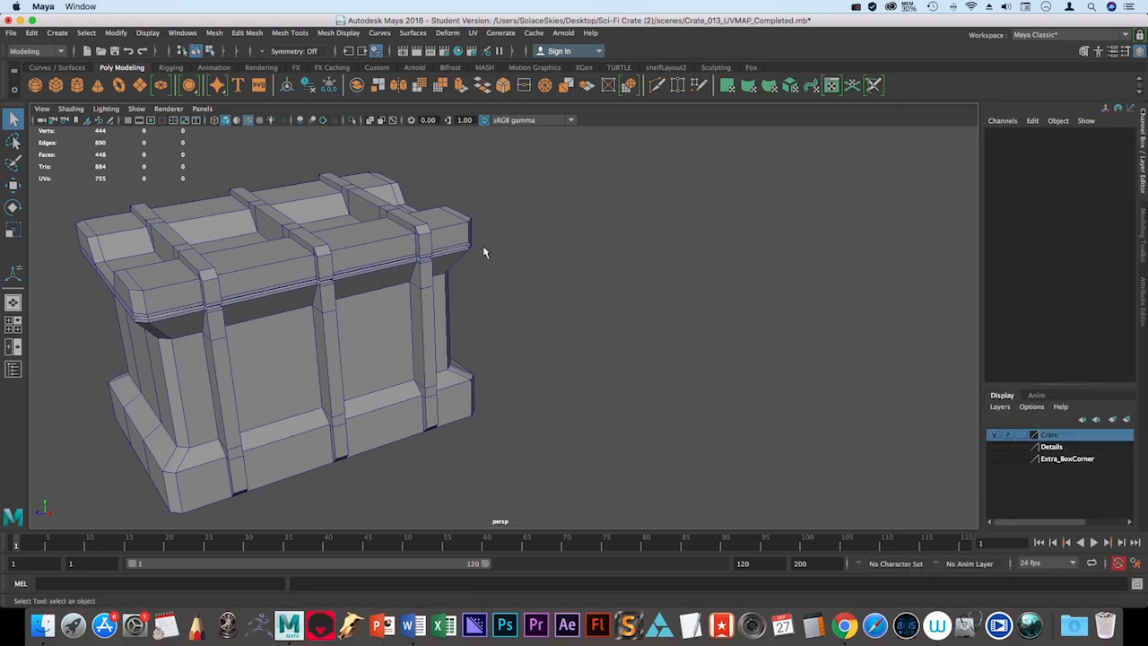
left_click_drag(401, 403, 574, 388, "alt")
right_click_drag(574, 388, 595, 399, "alt")
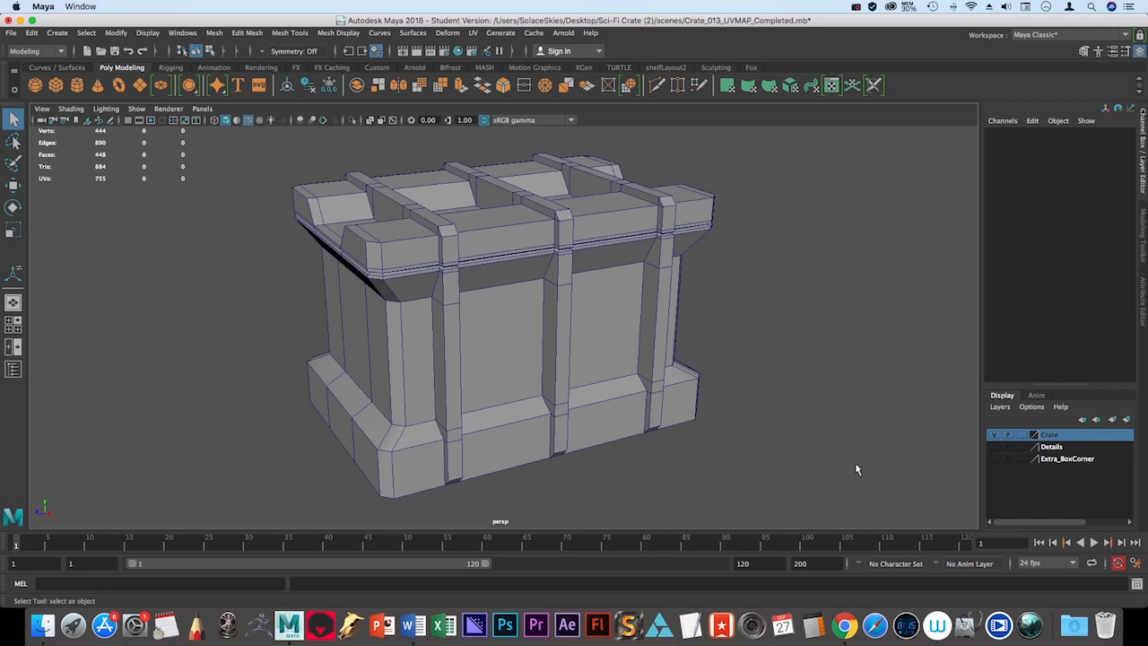
- Select the crate, review its list of construction inputs and delete its construction history
left_click(621, 331)
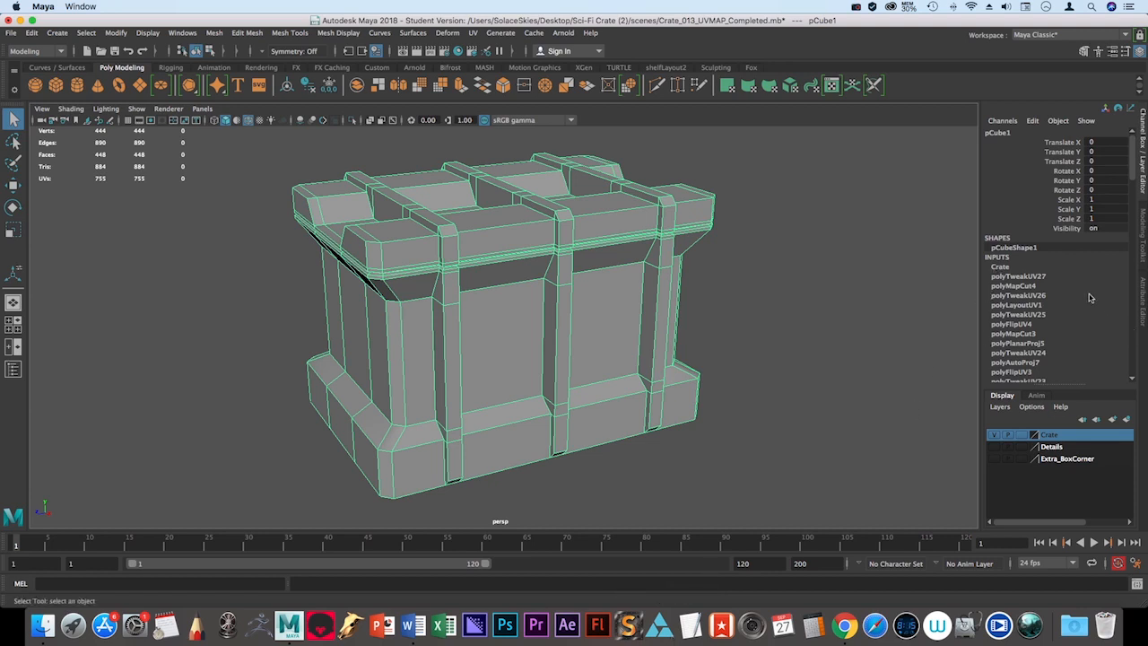
scroll(1056, 285, "down", 15)
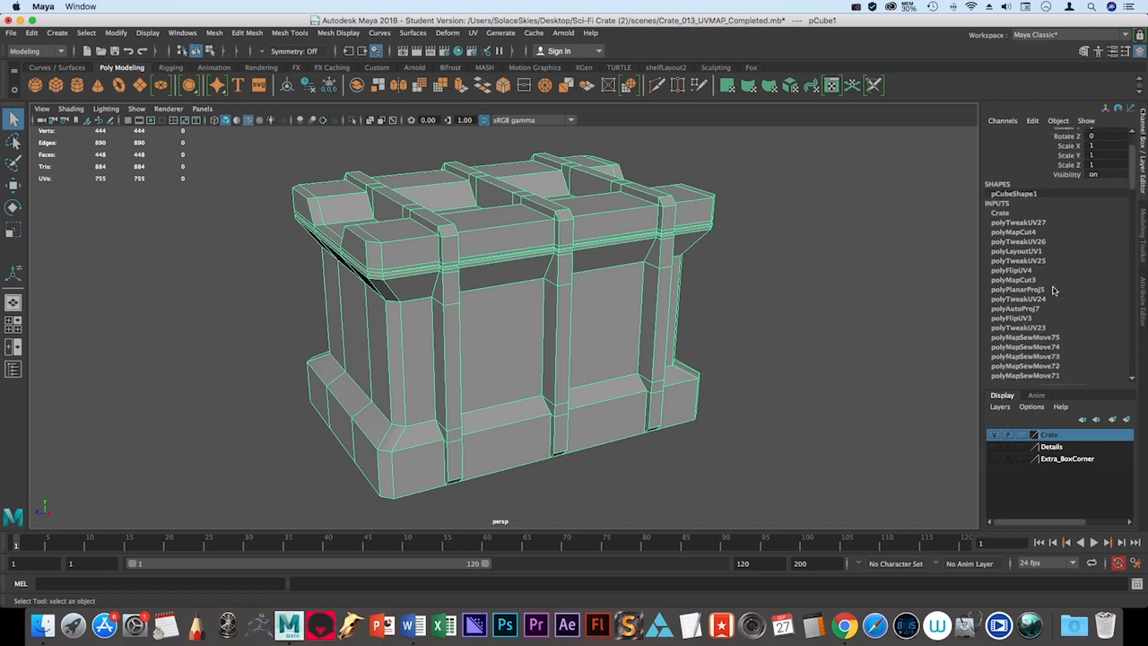
scroll(1059, 300, "down", 2)
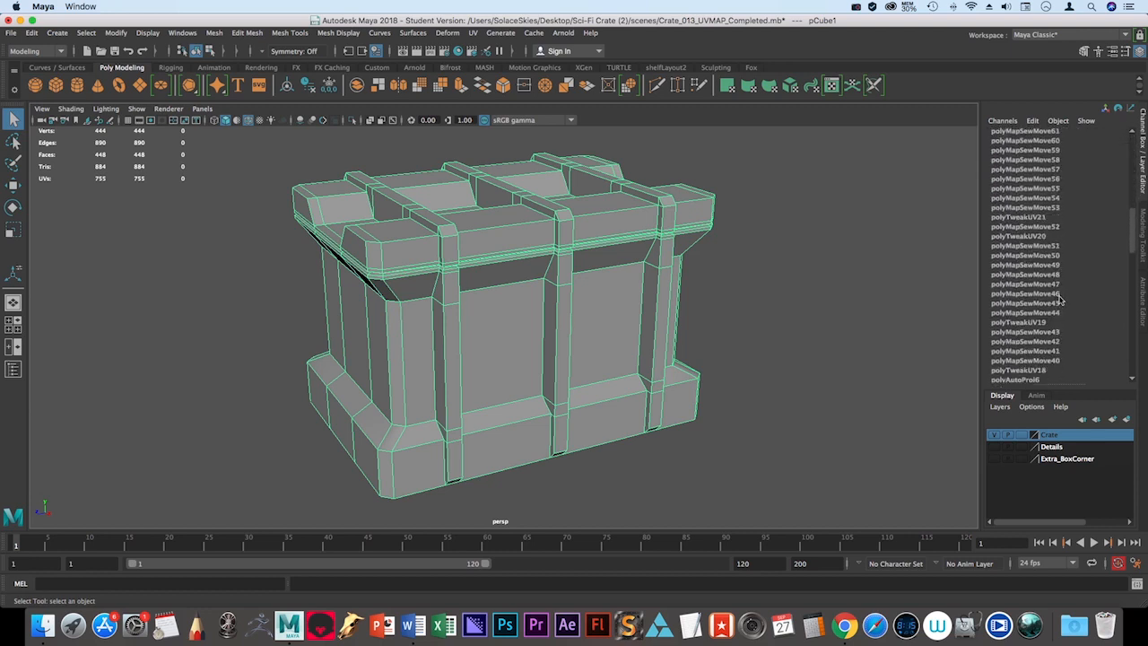
scroll(1033, 345, "down", 3)
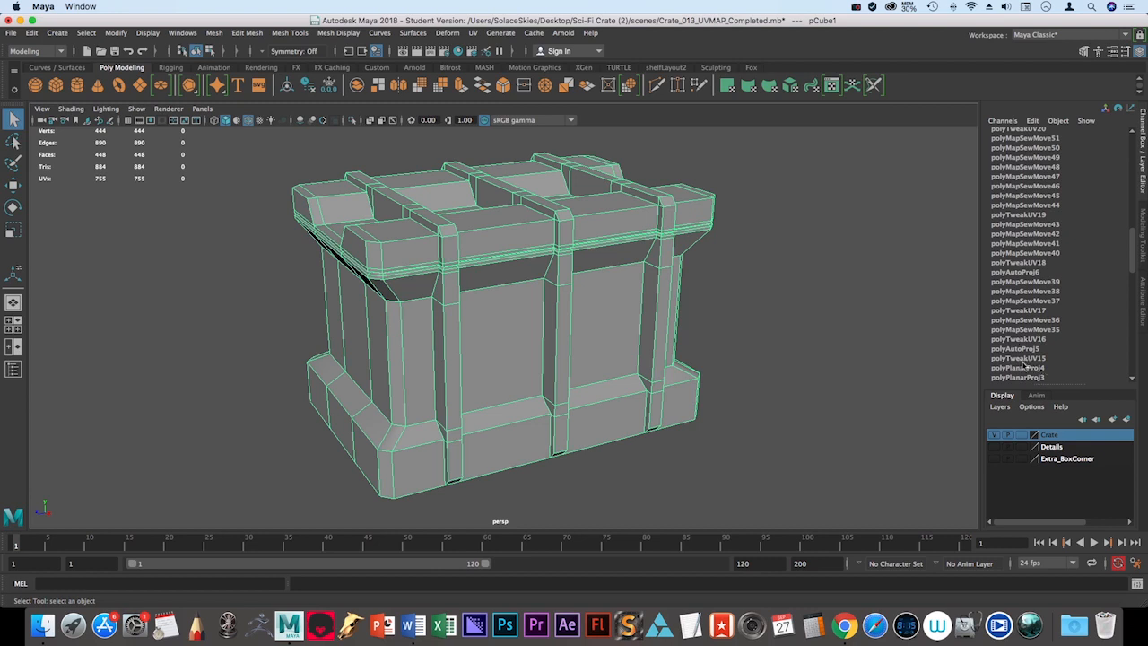
scroll(1005, 355, "down", 6)
scroll(1038, 356, "down", 12)
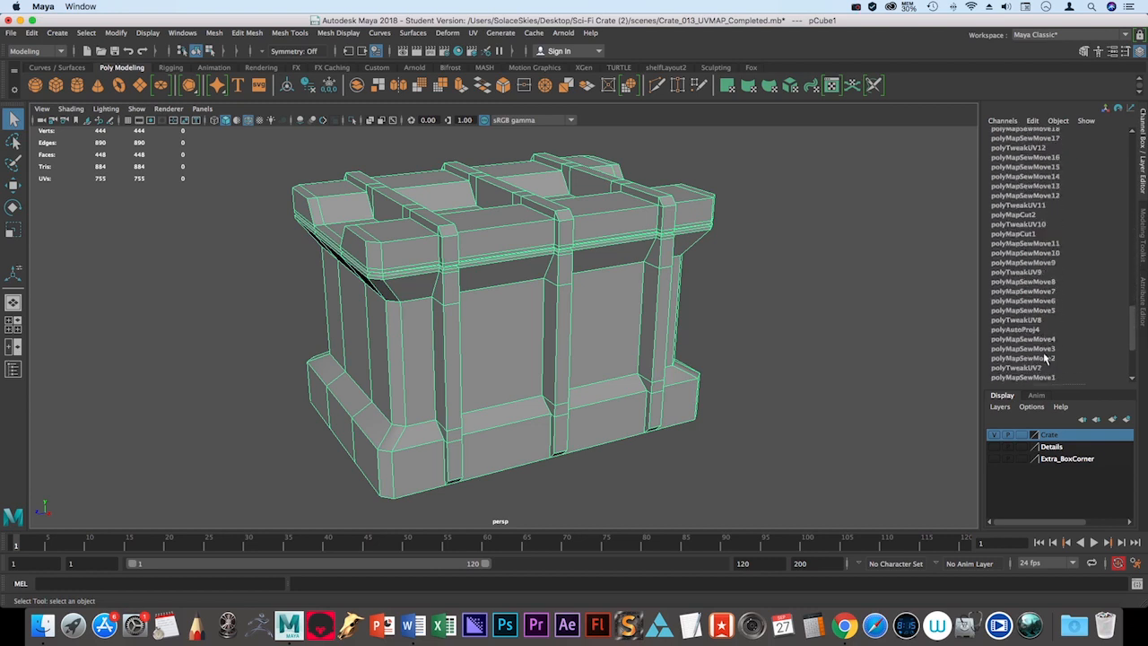
scroll(1018, 296, "up", 20)
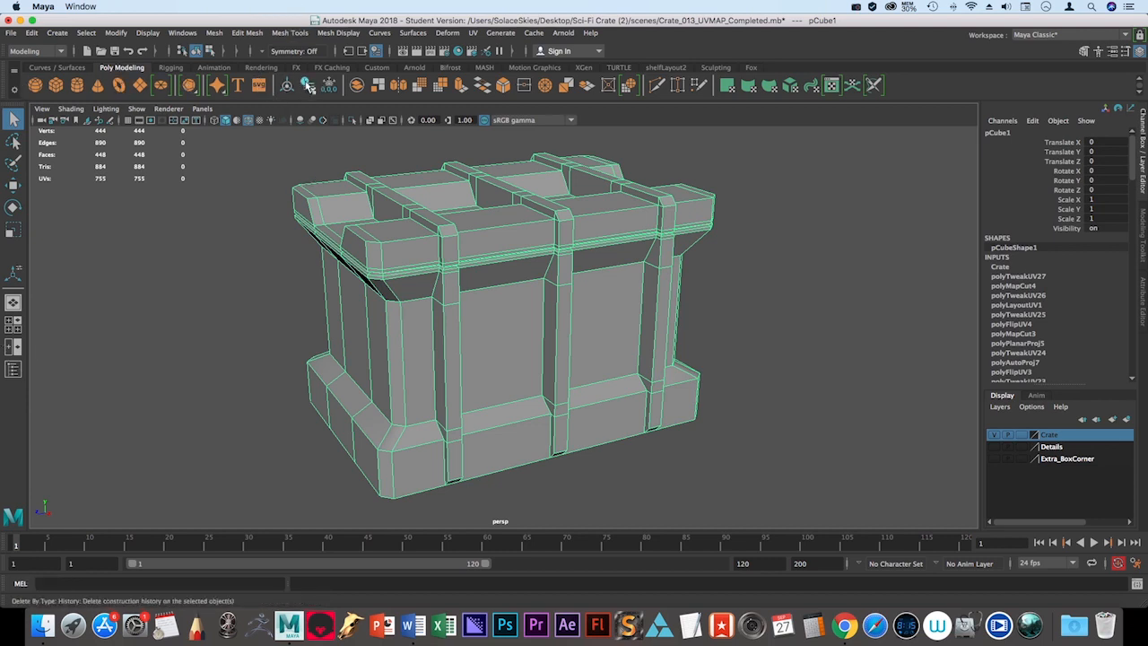
left_click(308, 84)
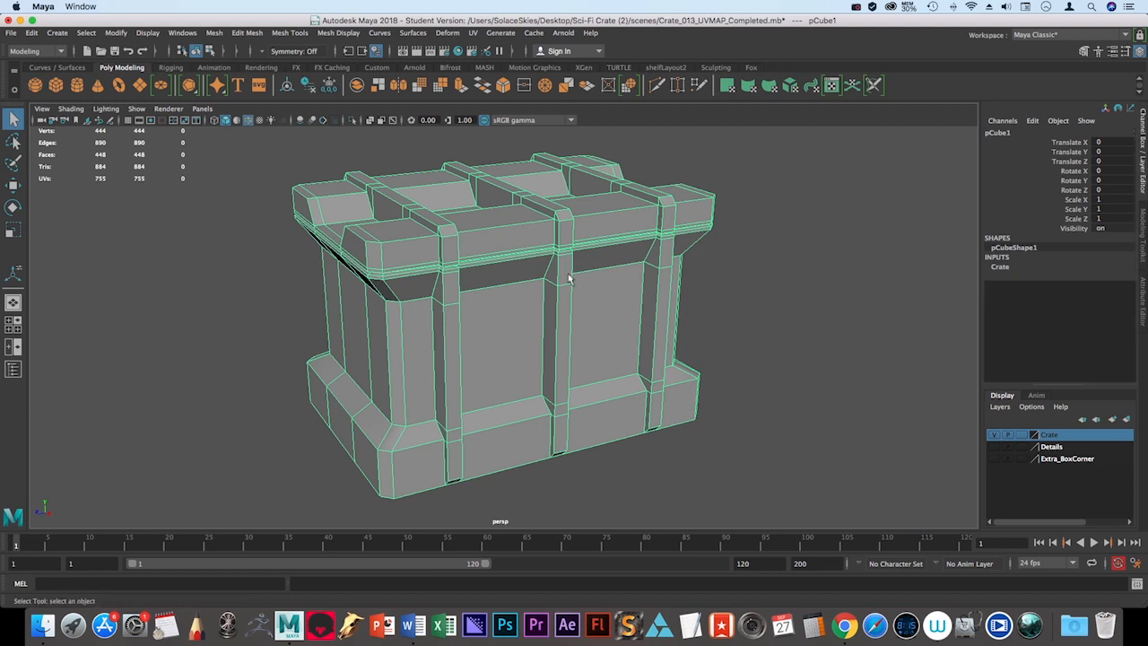
- Deselect the crate, hide the Crate layer and show the Details layer
middle_click_drag(619, 296, 504, 301, "alt")
left_click(117, 319)
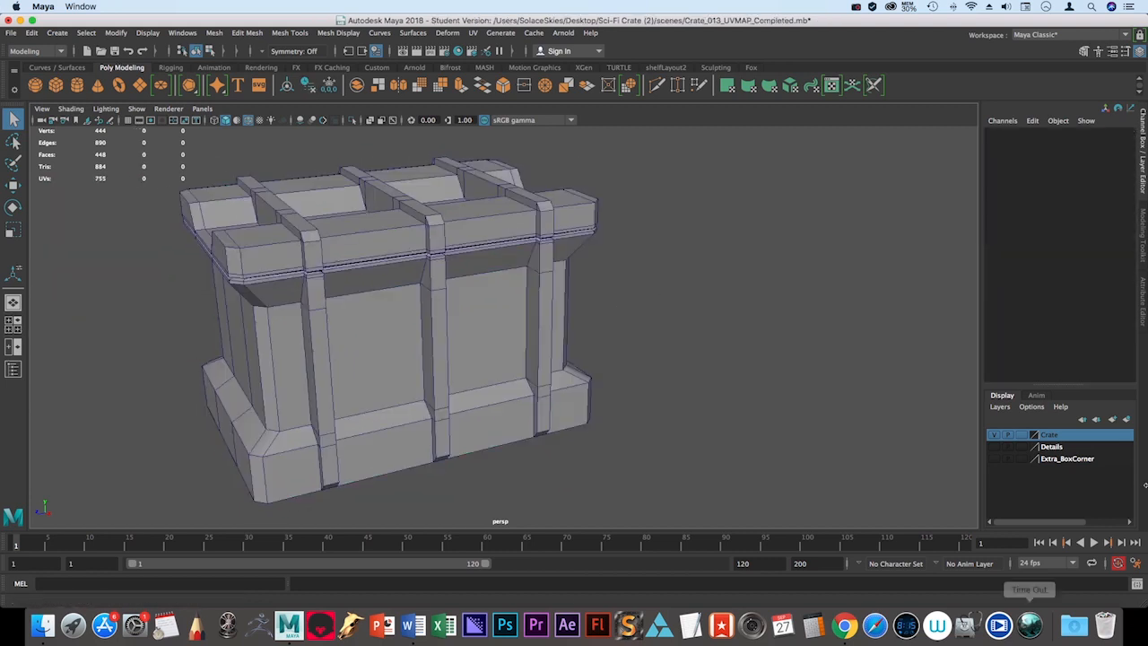
left_click(993, 435)
left_click(994, 446)
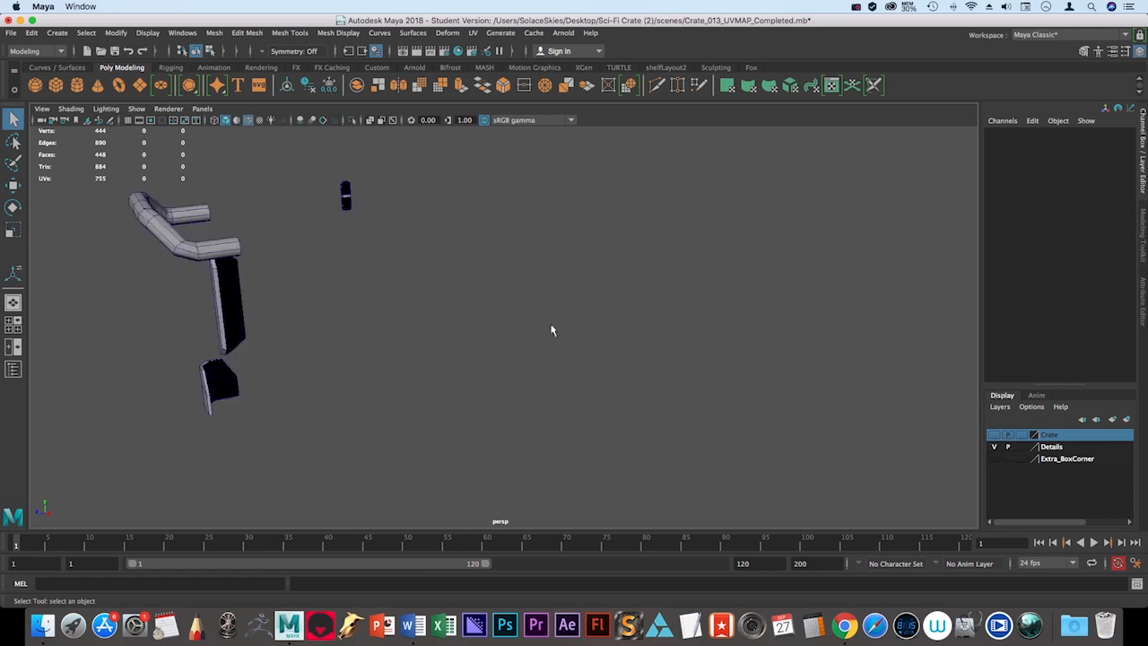
left_click_drag(552, 331, 275, 293, "alt")
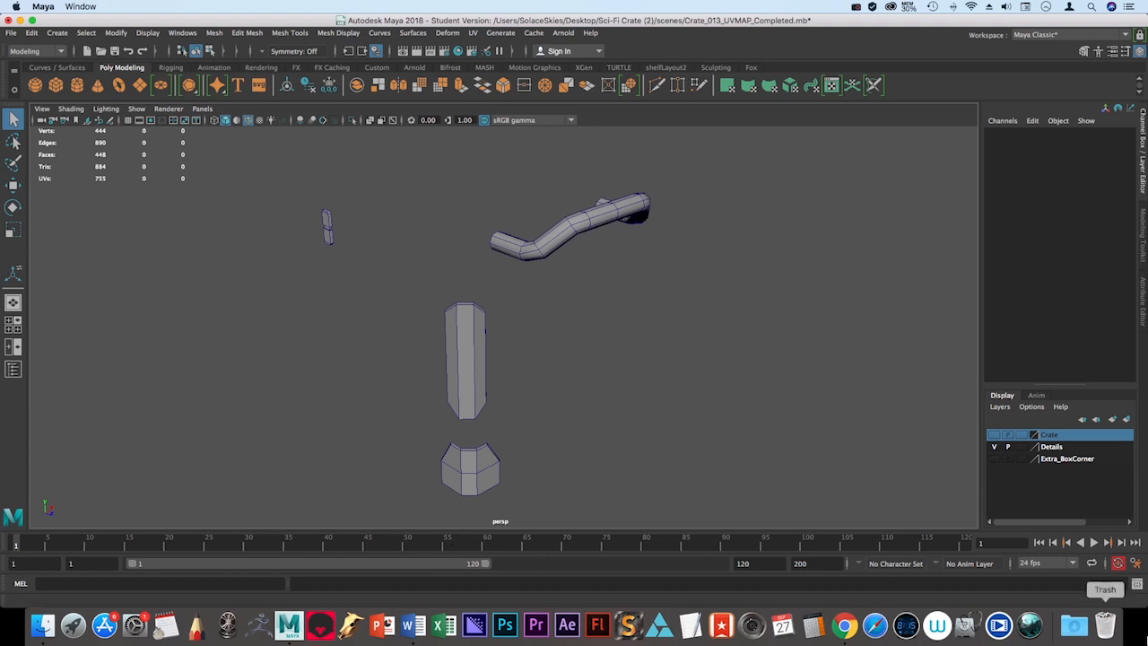
- Isolate the curved handle and inspect its mesh from several angles
left_click(583, 228)
key("f")
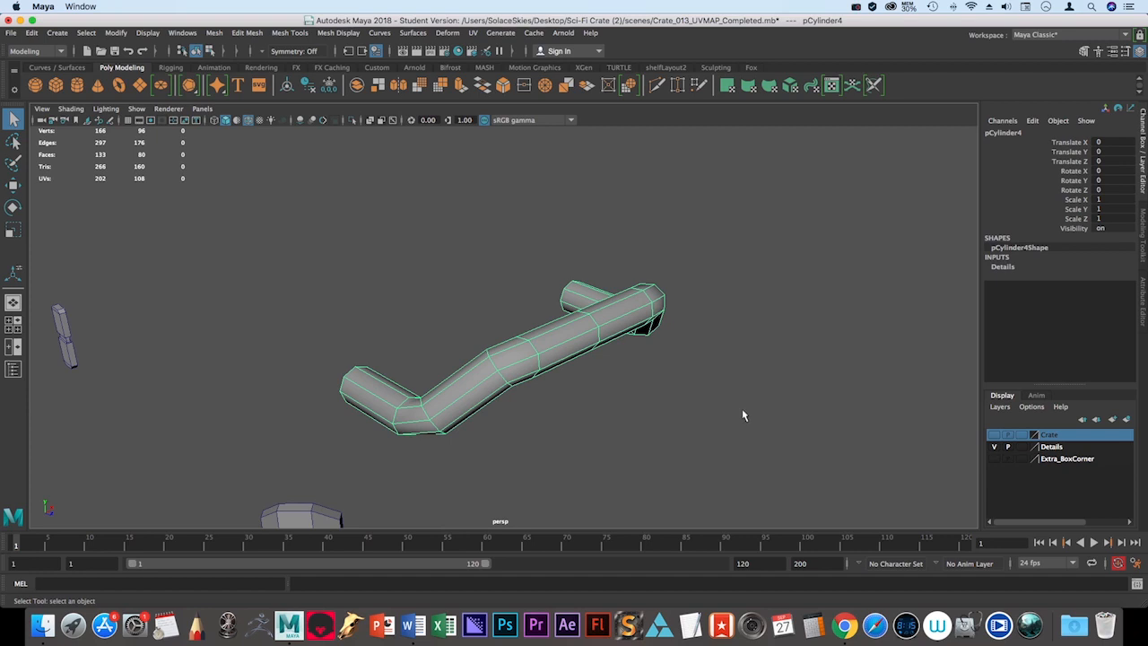
key("ctrl+1")
middle_click_drag(731, 401, 695, 359, "alt")
key("f")
left_click_drag(568, 359, 630, 369, "alt")
right_click_drag(629, 370, 591, 373, "alt")
left_click_drag(590, 372, 529, 412, "alt")
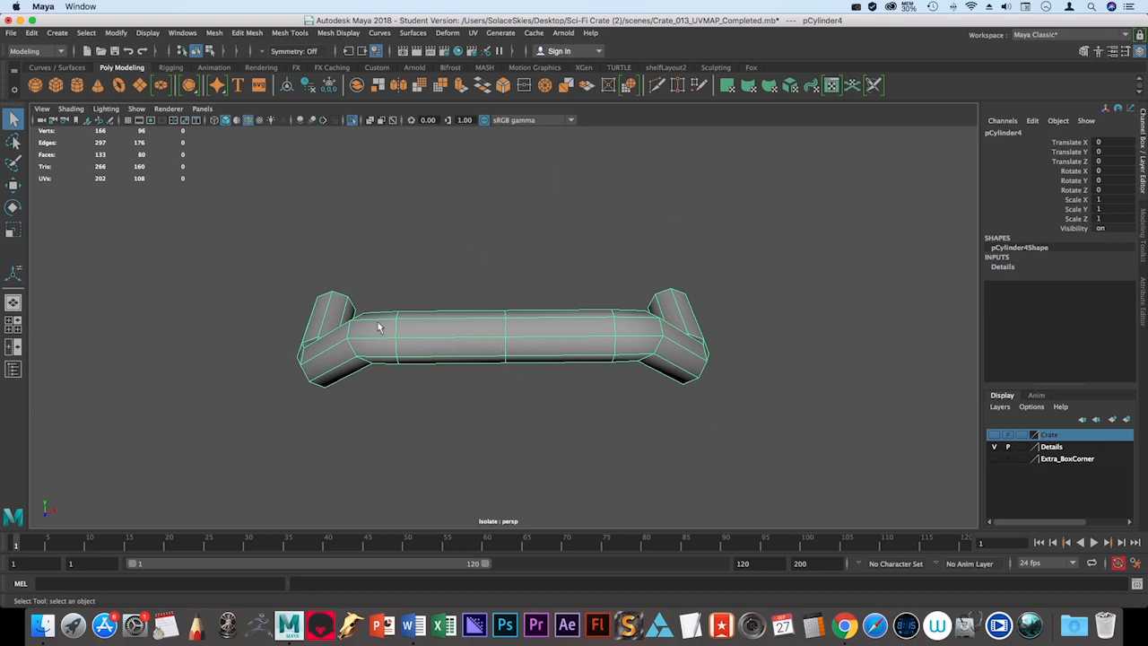
left_click_drag(607, 362, 564, 362, "alt")
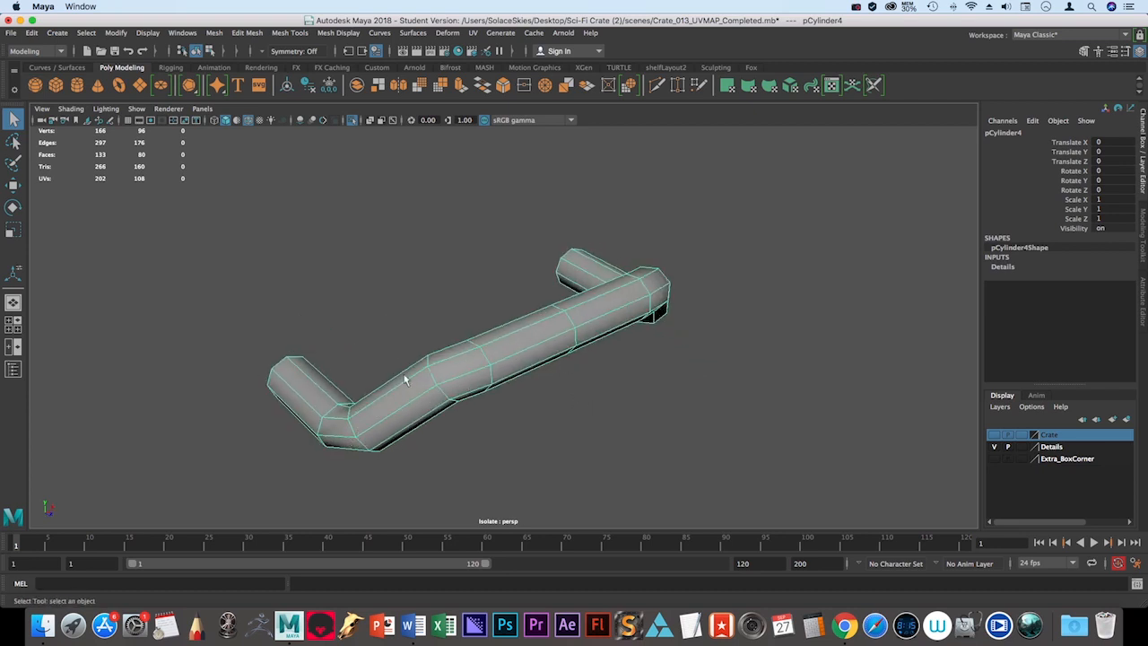
left_click_drag(661, 410, 512, 254, "alt")
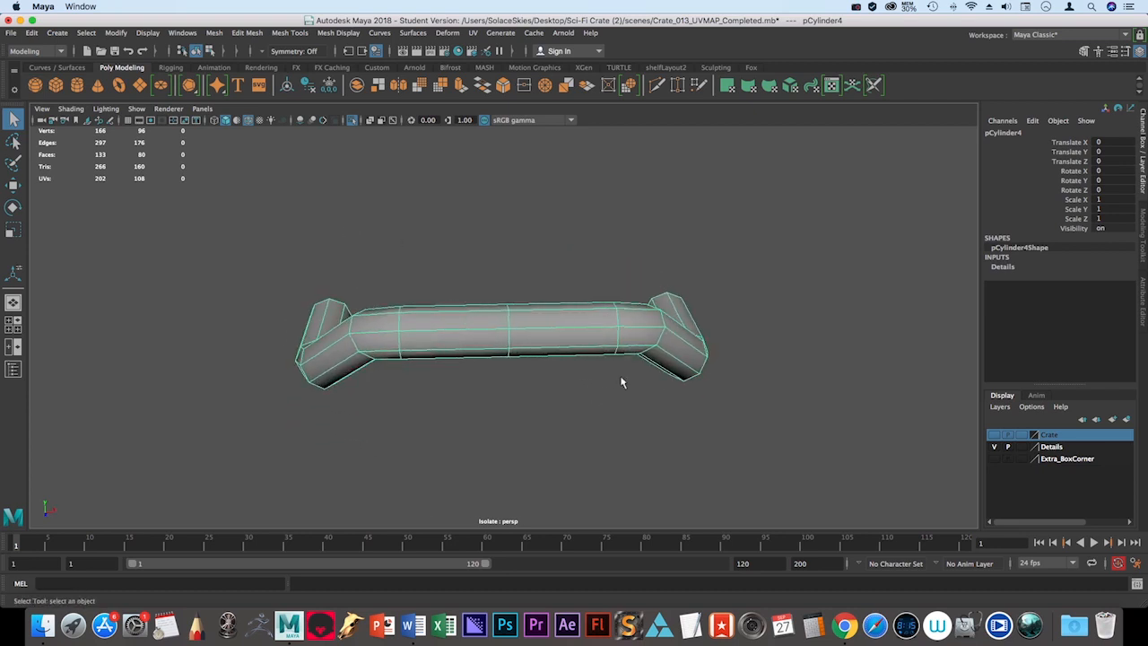
- Select the handle's centre vertices and the faces beside them to check the middle seam
right_click_drag(521, 330, 478, 296)
left_click_drag(472, 239, 542, 489)
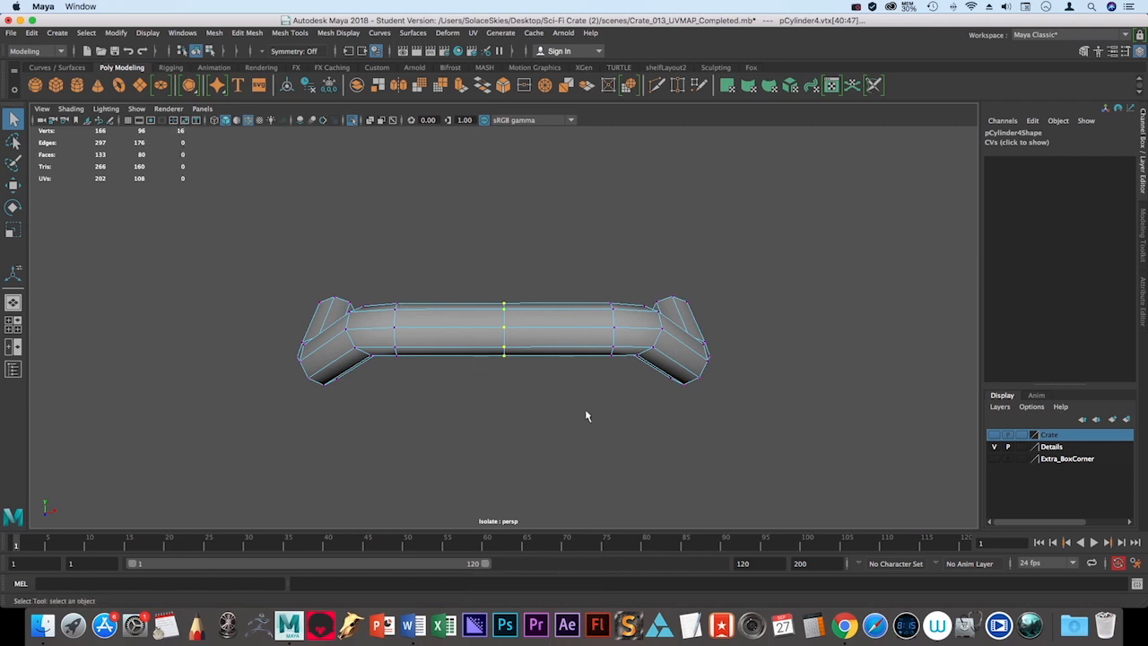
right_click_drag(480, 319, 483, 330)
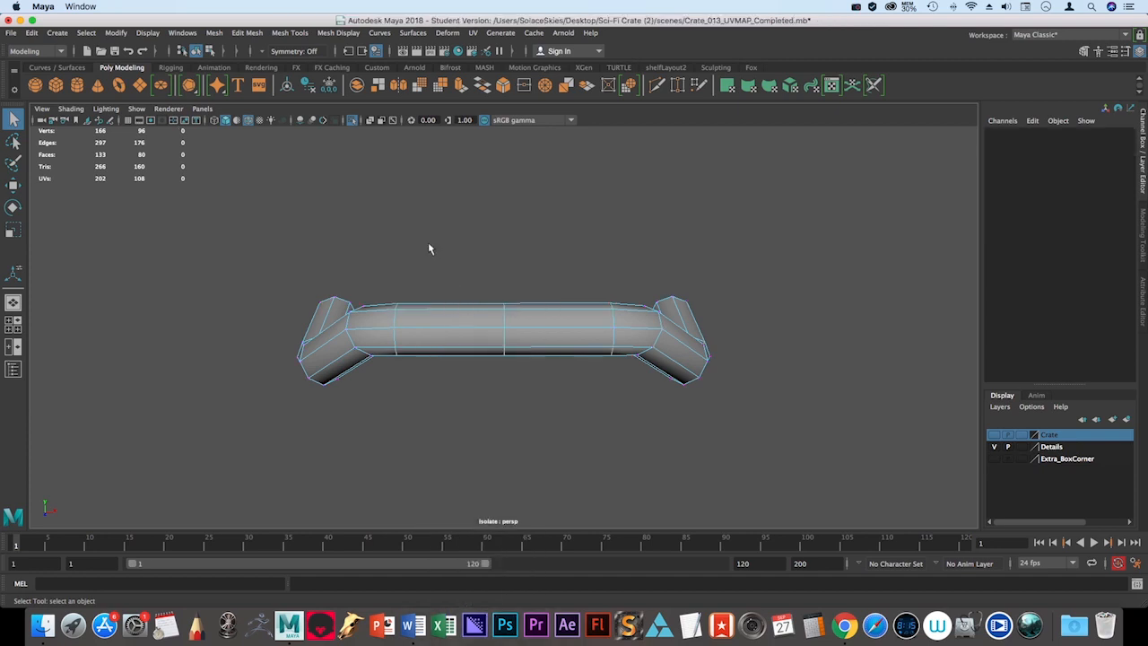
left_click_drag(428, 244, 445, 390)
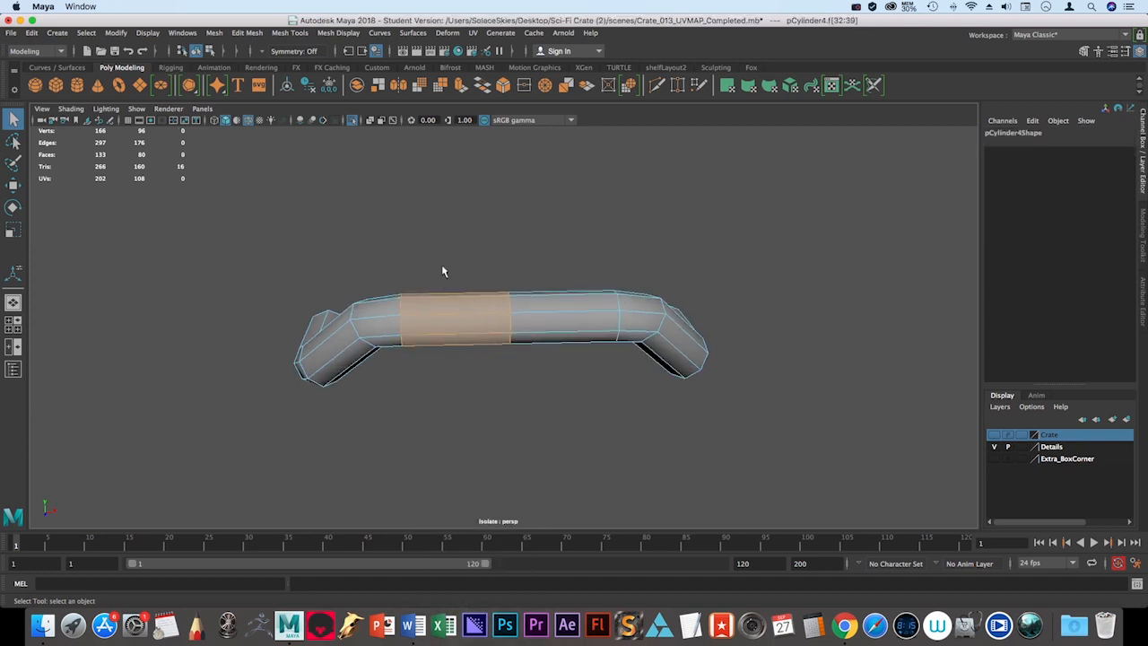
left_click(449, 246)
left_click_drag(456, 248, 466, 410)
left_click(552, 210)
- Merge the vertices along the handle's centre seam with a distance threshold of 0.001
right_click_drag(508, 302, 562, 305)
left_click_drag(493, 259, 527, 512)
left_click_drag(583, 366, 575, 400, "alt")
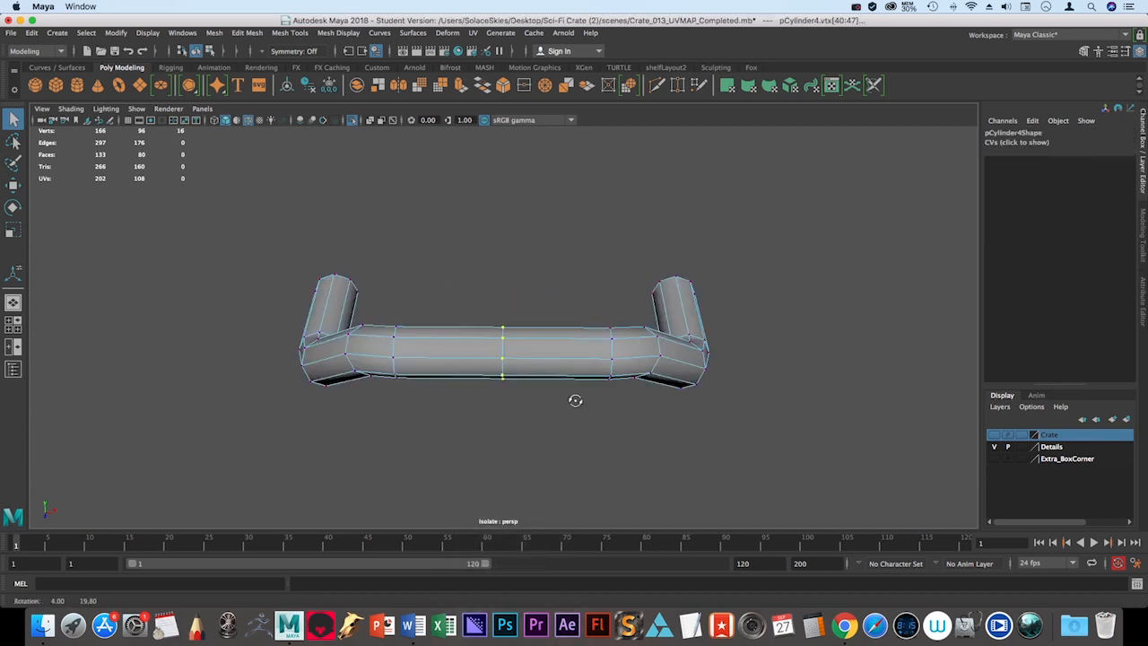
left_click_drag(789, 299, 527, 314, "alt")
right_click_drag(507, 326, 549, 279, "shift")
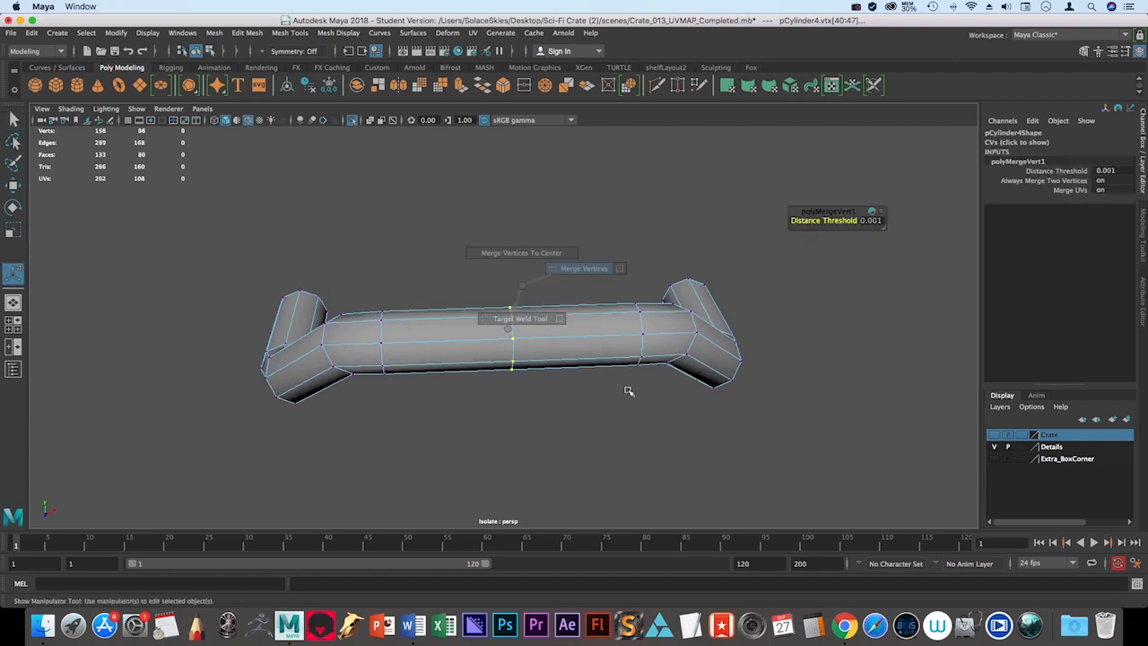
left_click(428, 216)
left_click_drag(633, 269, 540, 323, "alt")
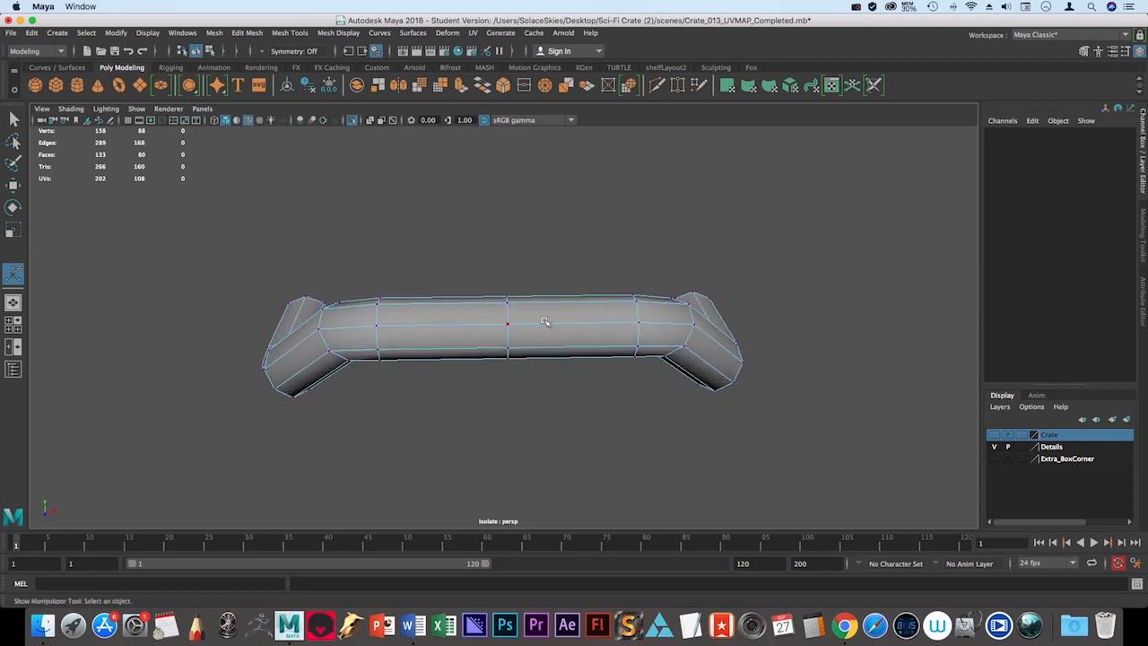
- Delete the edge loop around the middle of the handle and inspect the bar from several angles
right_click_drag(540, 323, 541, 260)
left_click_drag(541, 260, 496, 251, "alt")
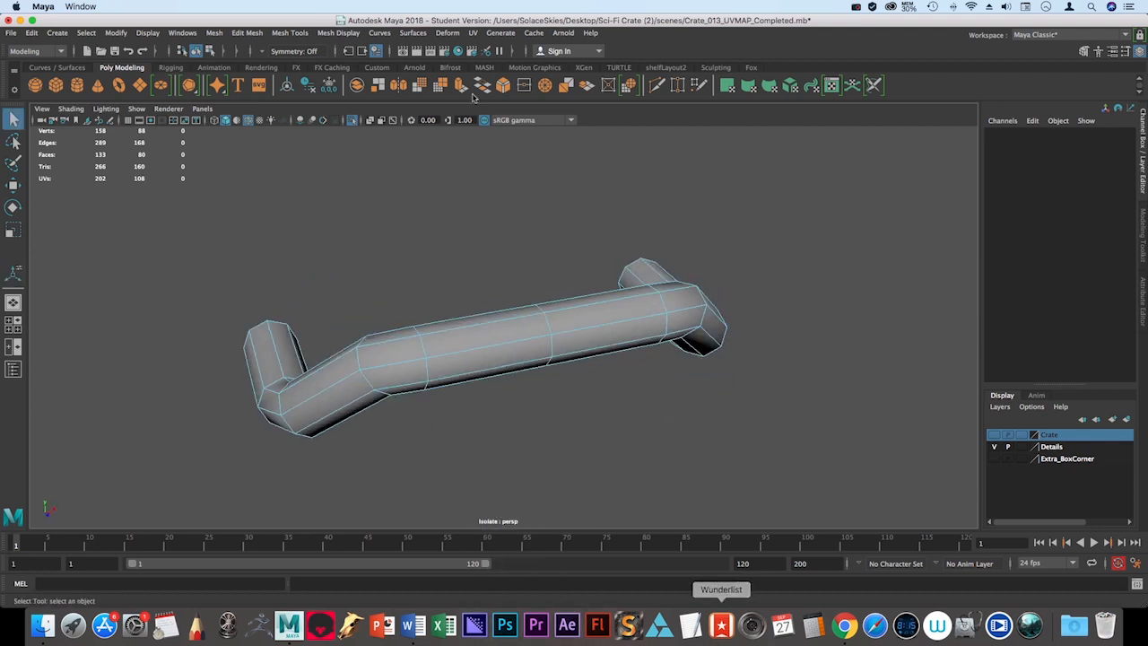
left_click(553, 324)
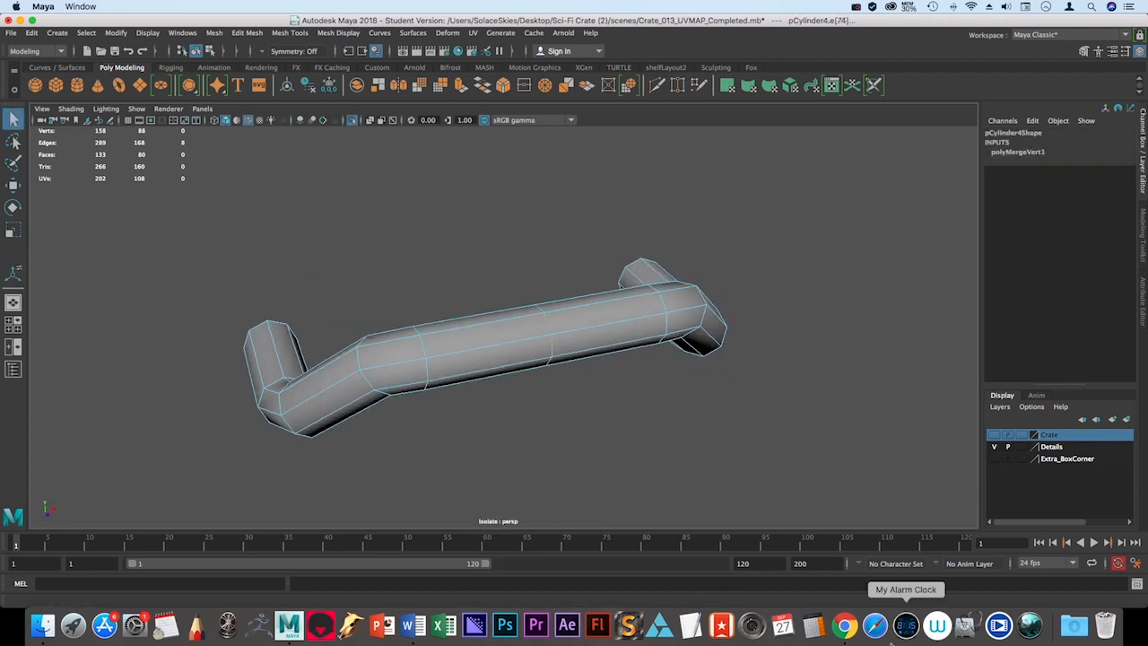
key("4")
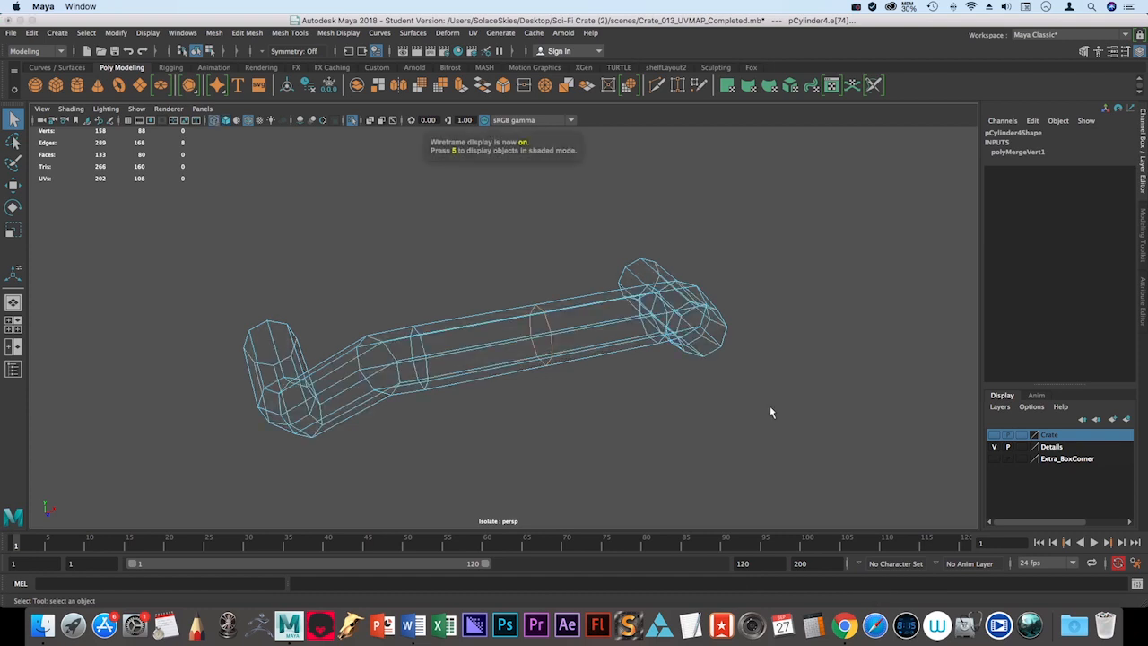
key("5")
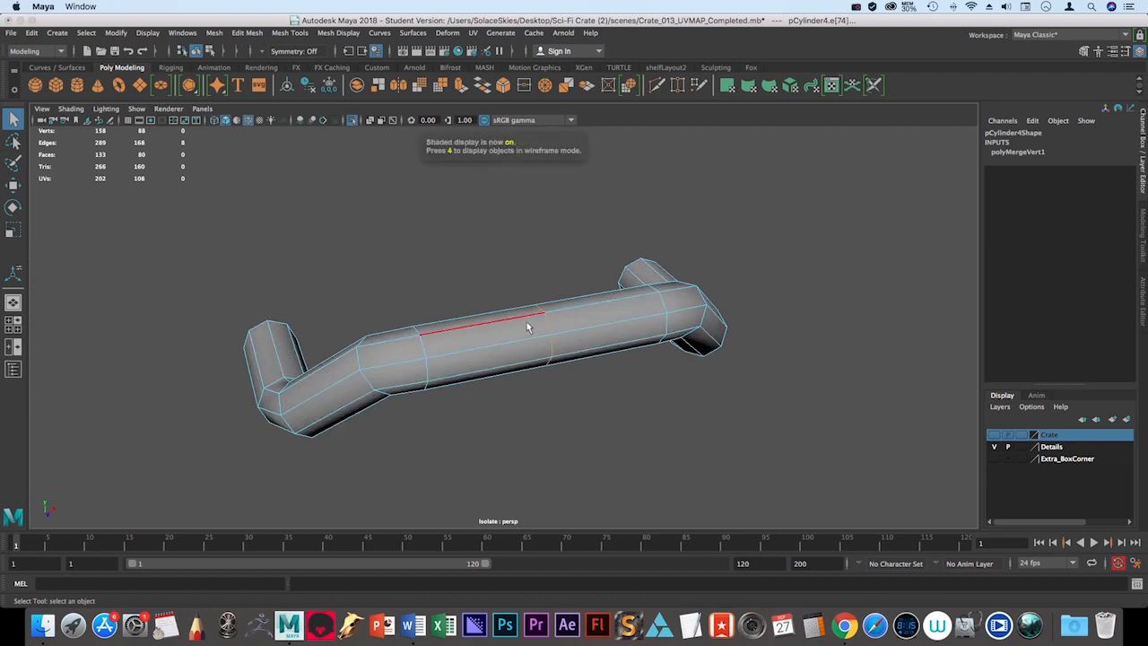
right_click_drag(552, 330, 528, 343, "shift")
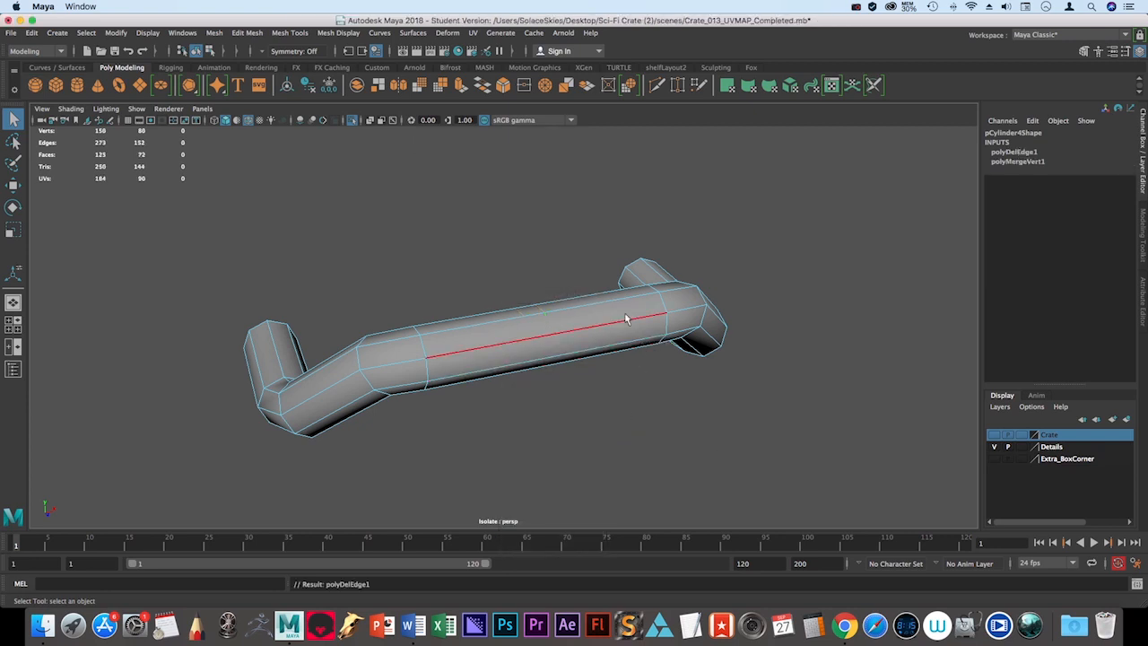
left_click_drag(745, 458, 811, 464, "alt")
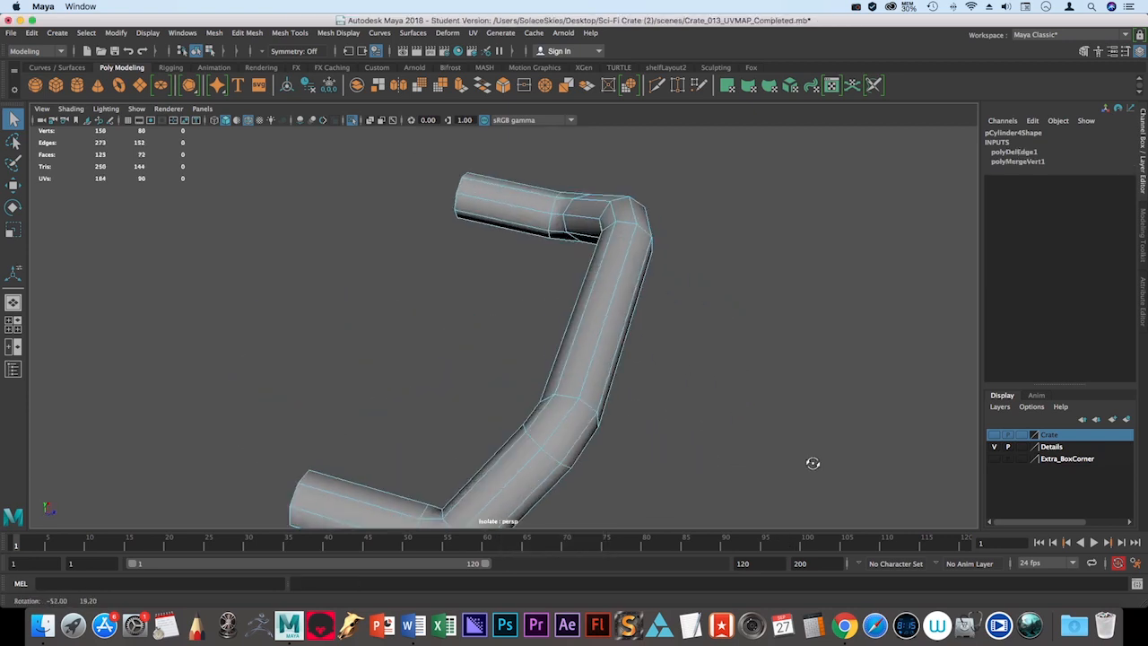
left_click_drag(816, 397, 702, 371, "alt")
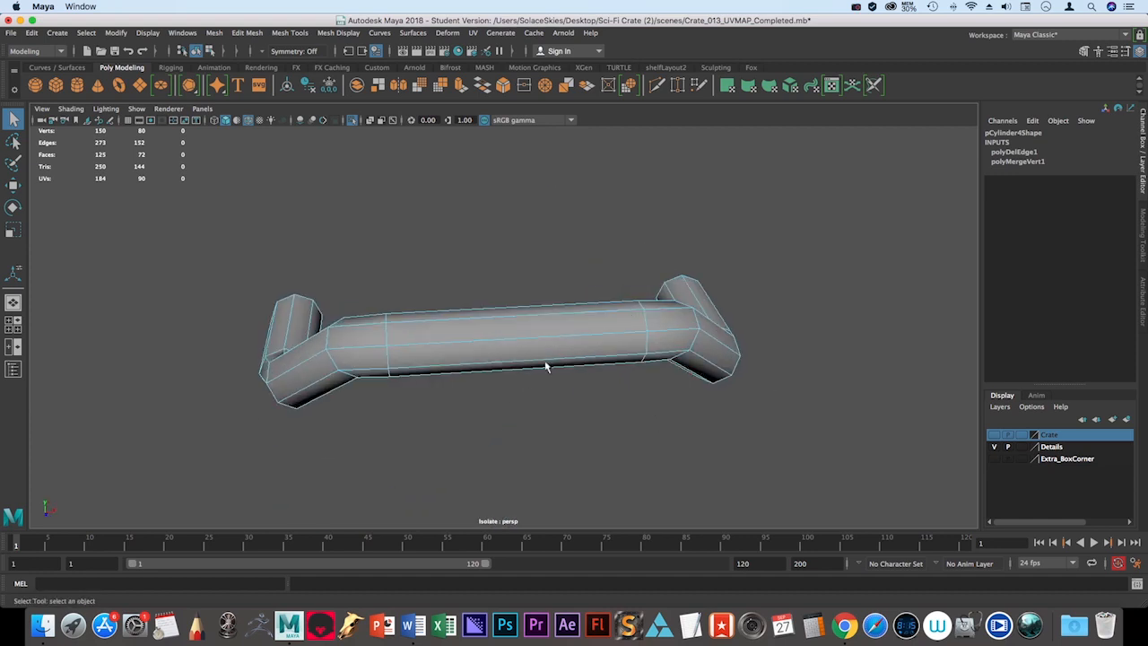
left_click_drag(546, 367, 502, 400, "alt")
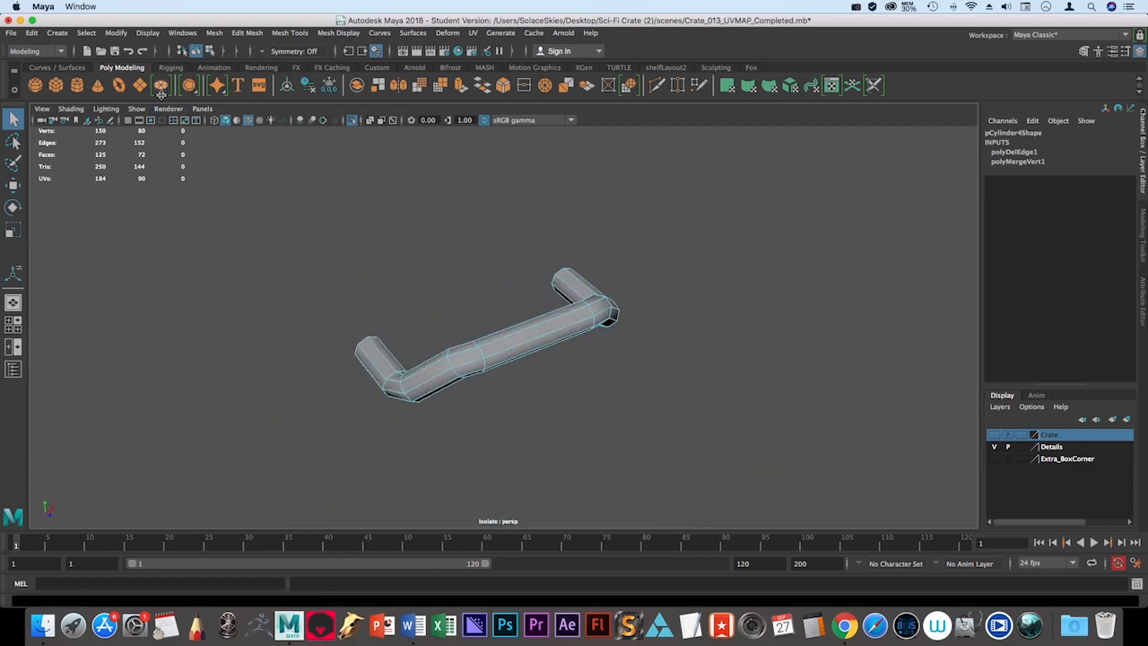
- Merge all the handle's vertices with a distance threshold of 0.001
right_click_drag(475, 368, 420, 303)
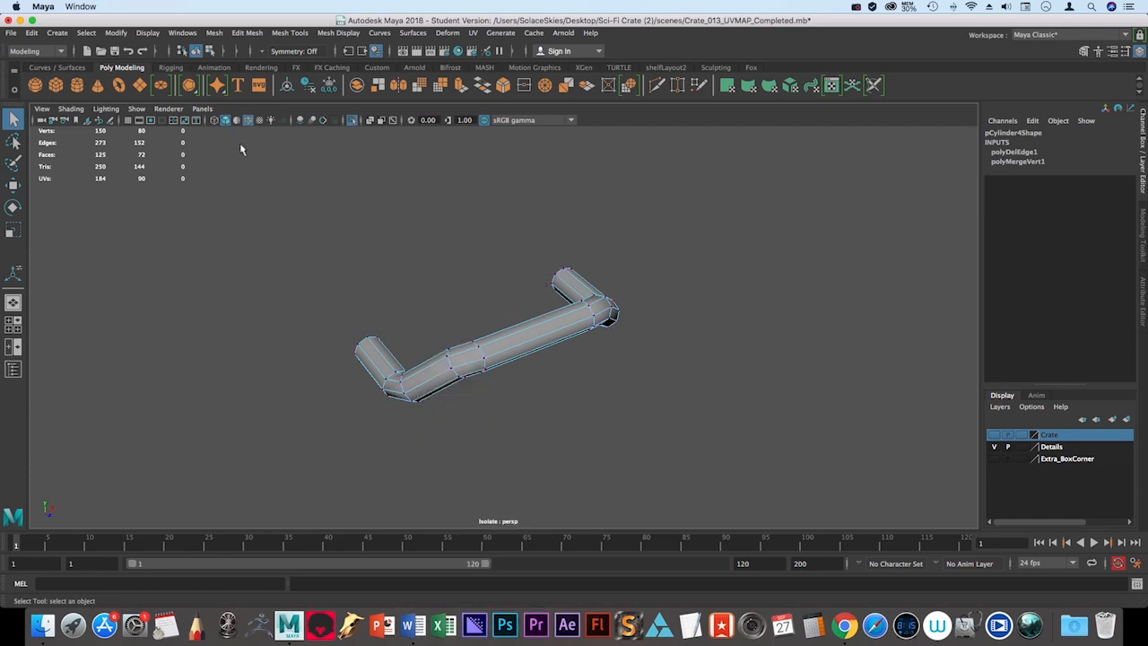
left_click_drag(253, 148, 736, 522)
right_click_drag(533, 328, 591, 266, "shift")
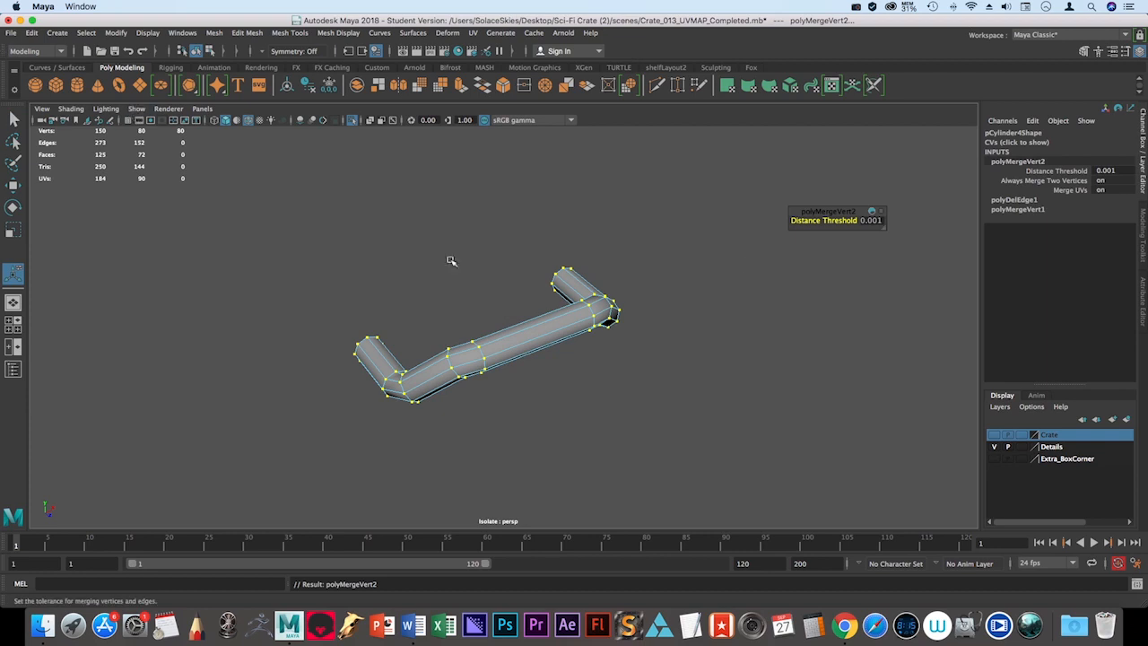
left_click(614, 249)
left_click_drag(617, 252, 727, 318, "alt")
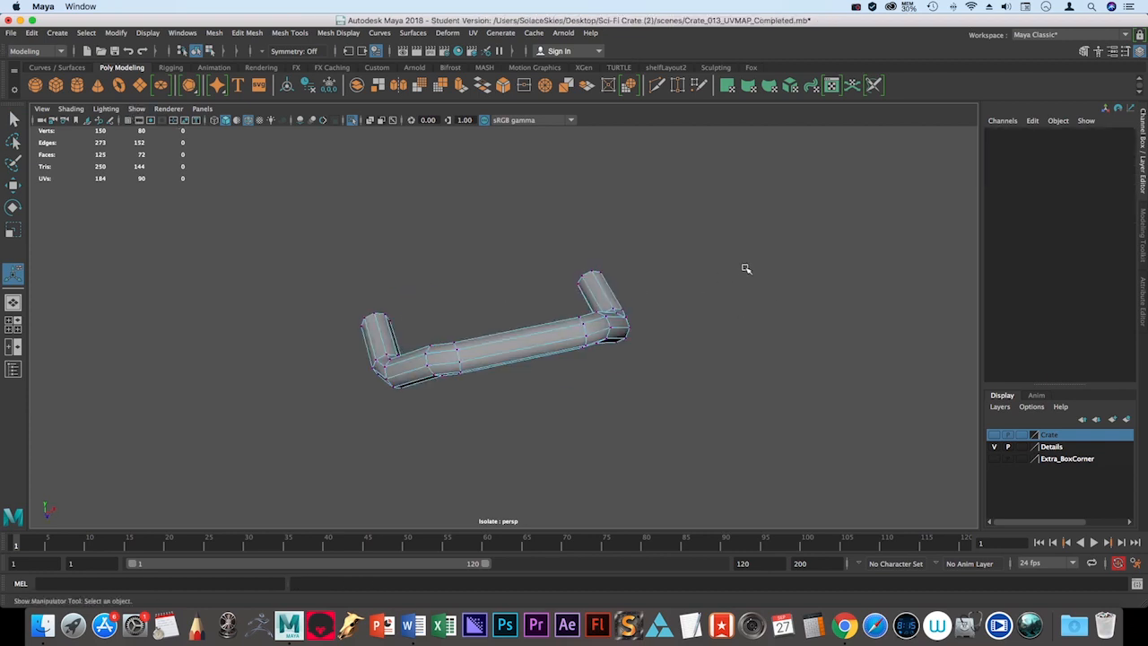
- Return to object selection and select the whole handle
key("F8")
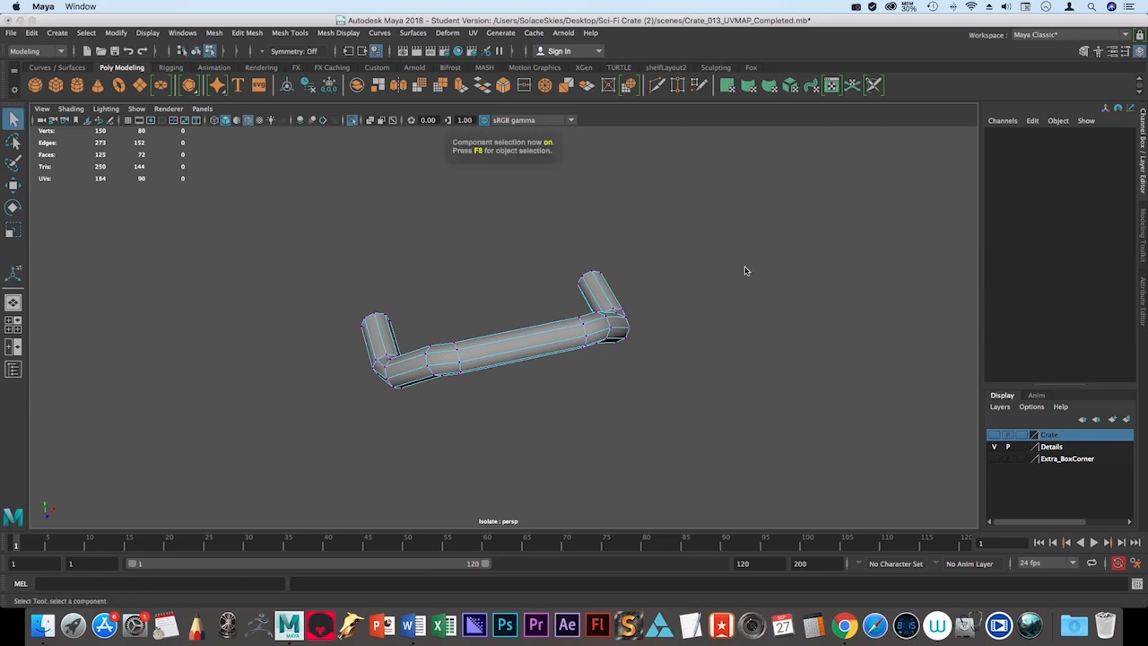
left_click_drag(710, 451, 402, 317, "alt")
right_click_drag(401, 317, 474, 389, "ctrl")
left_click(475, 294)
scroll(477, 295, "up", 2)
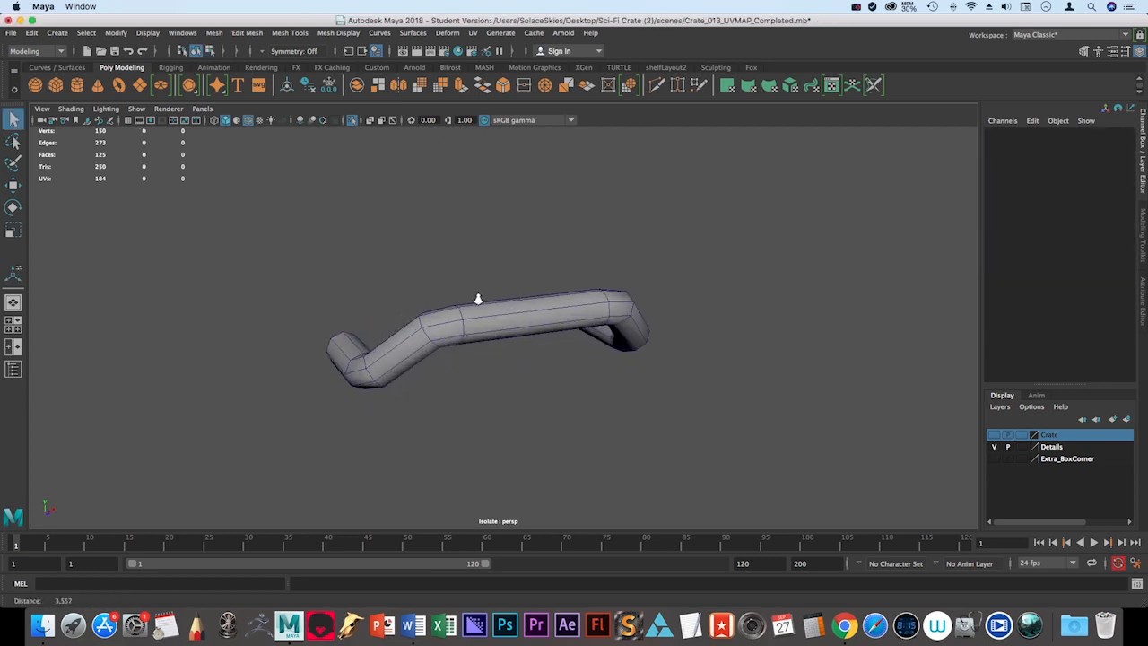
key("F8")
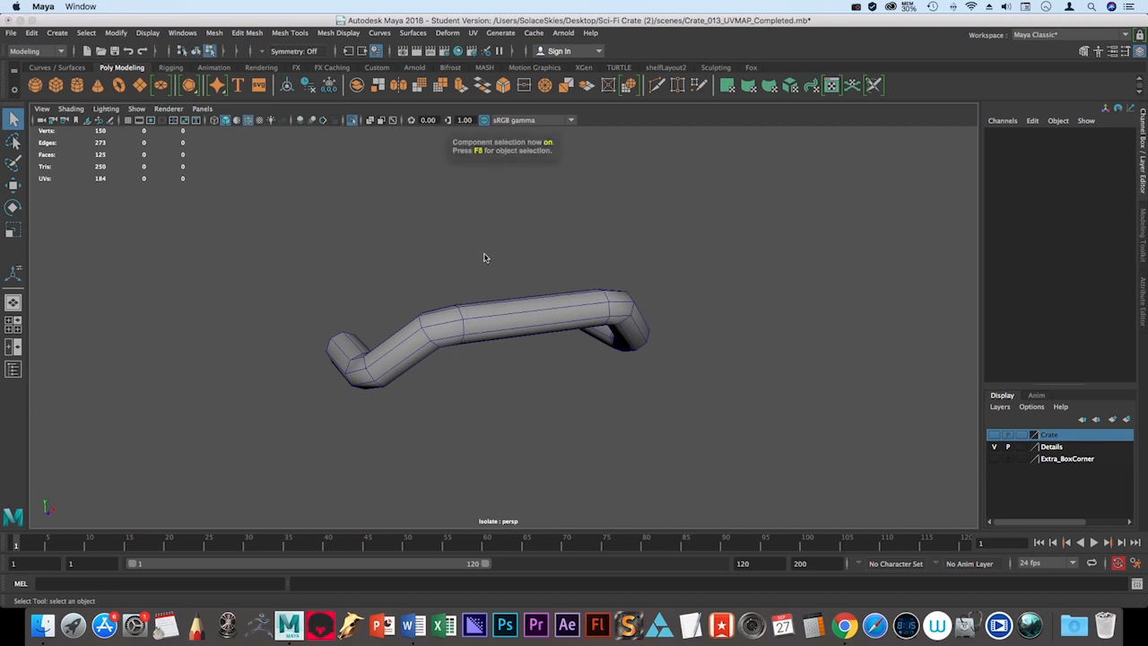
left_click(592, 338)
left_click_drag(569, 367, 607, 440, "alt")
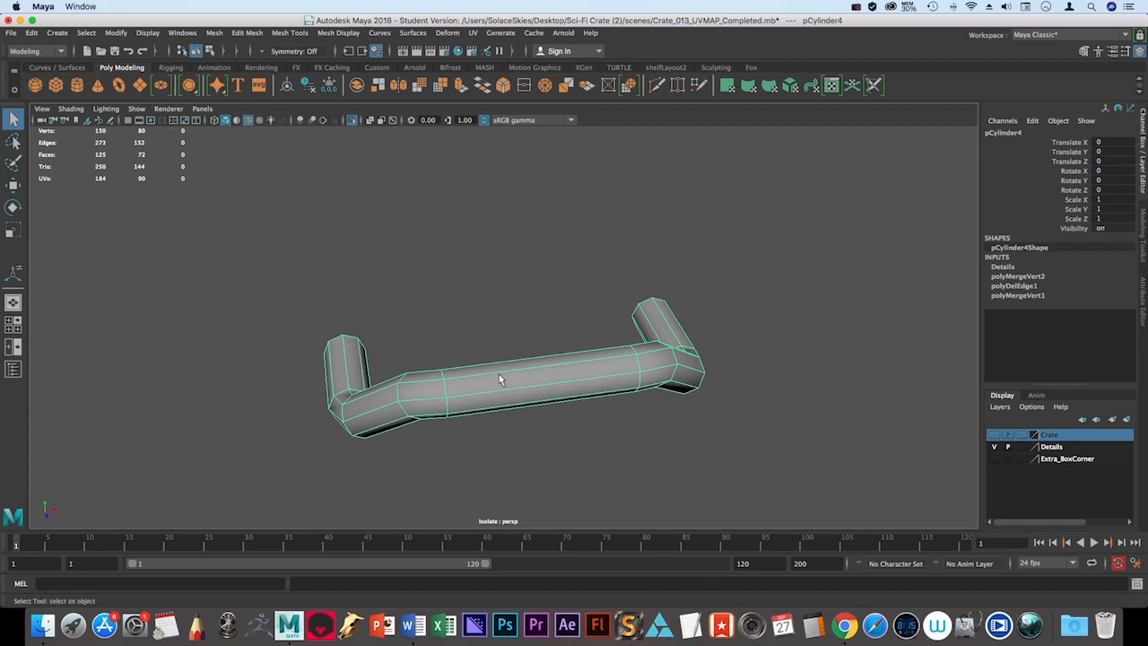
- Run Cleanup on the handle to select matching faces with more than 4 sides
mouse_move(499, 374)
right_mouse_down("shift")
mouse_move(501, 349)
mouse_move(473, 611)
mouse_move(477, 584)
mouse_move(481, 596)
mouse_move(444, 358)
mouse_move(502, 341)
right_mouse_up("shift")
key("space")
left_click_drag(434, 254, 485, 482)
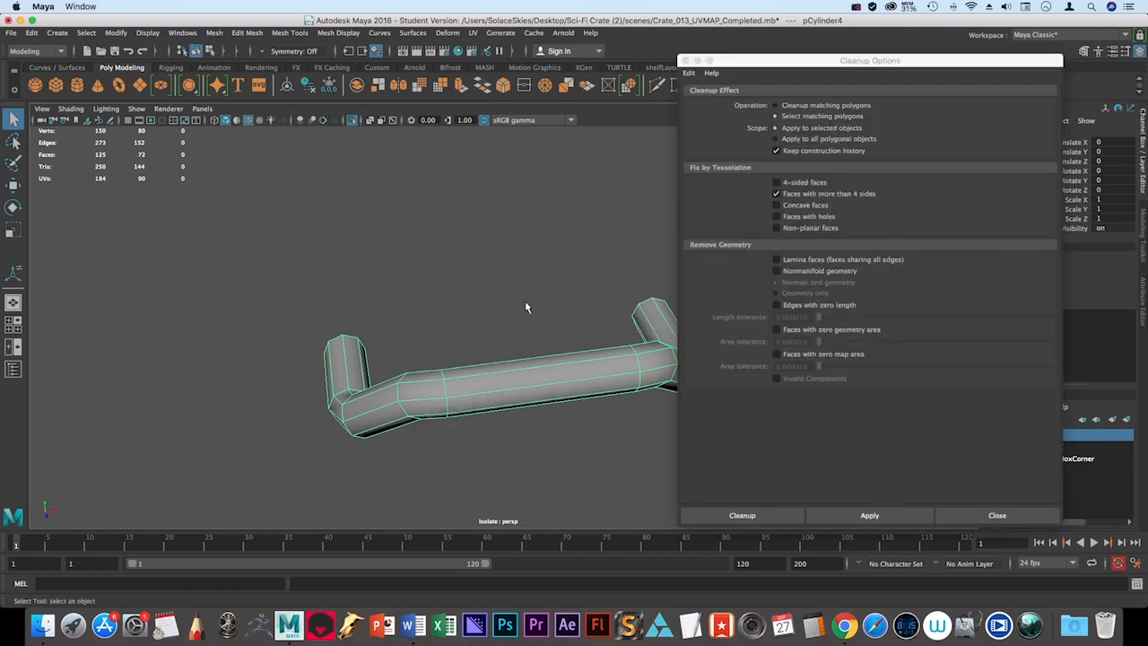
middle_click_drag(533, 275, 360, 274, "alt")
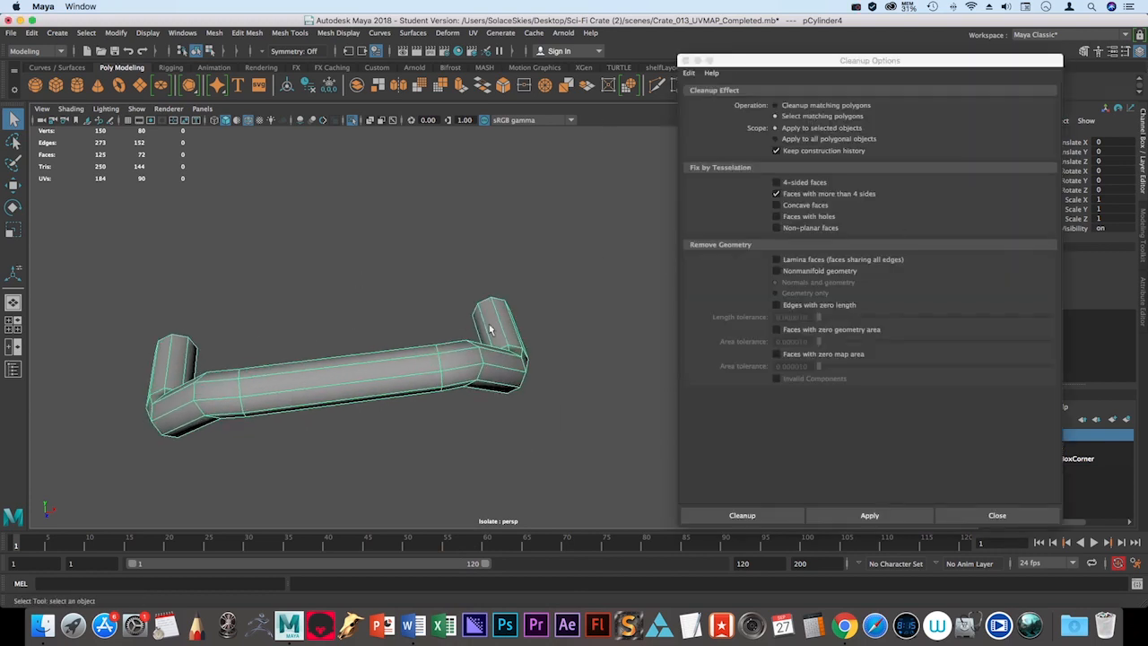
left_click(869, 517)
- Use Cleanup to select the handle's 4-sided faces in wireframe display, close the options and return to object selection
key("4")
left_click_drag(492, 418, 763, 211, "alt")
left_click(776, 194)
left_click(776, 182)
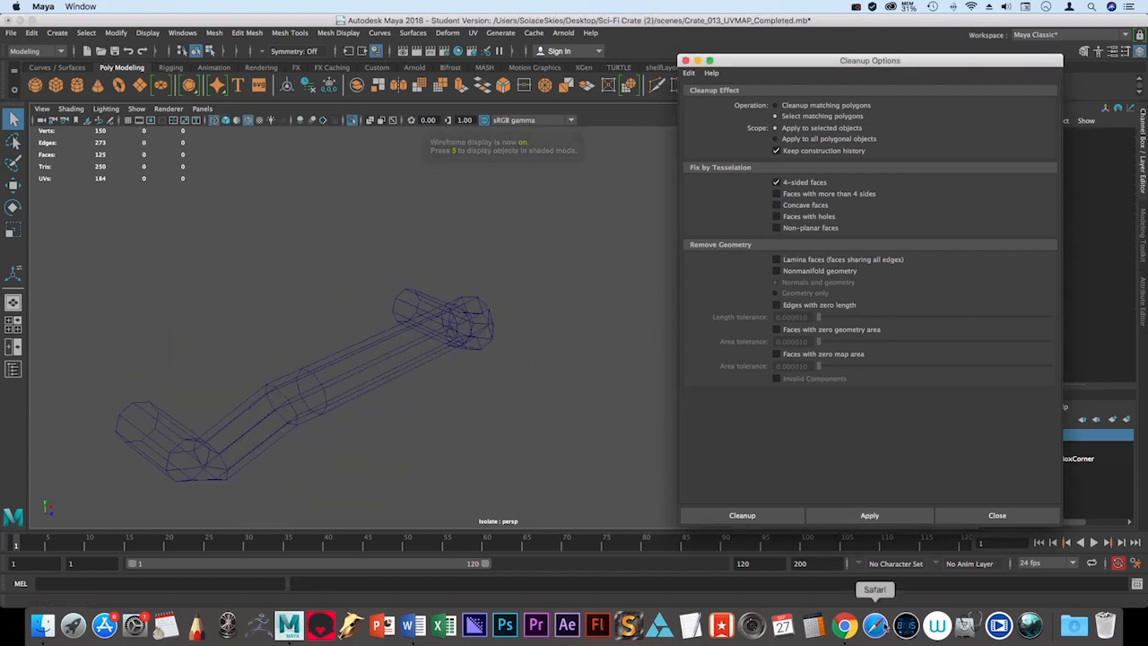
left_click(897, 518)
left_click(424, 338)
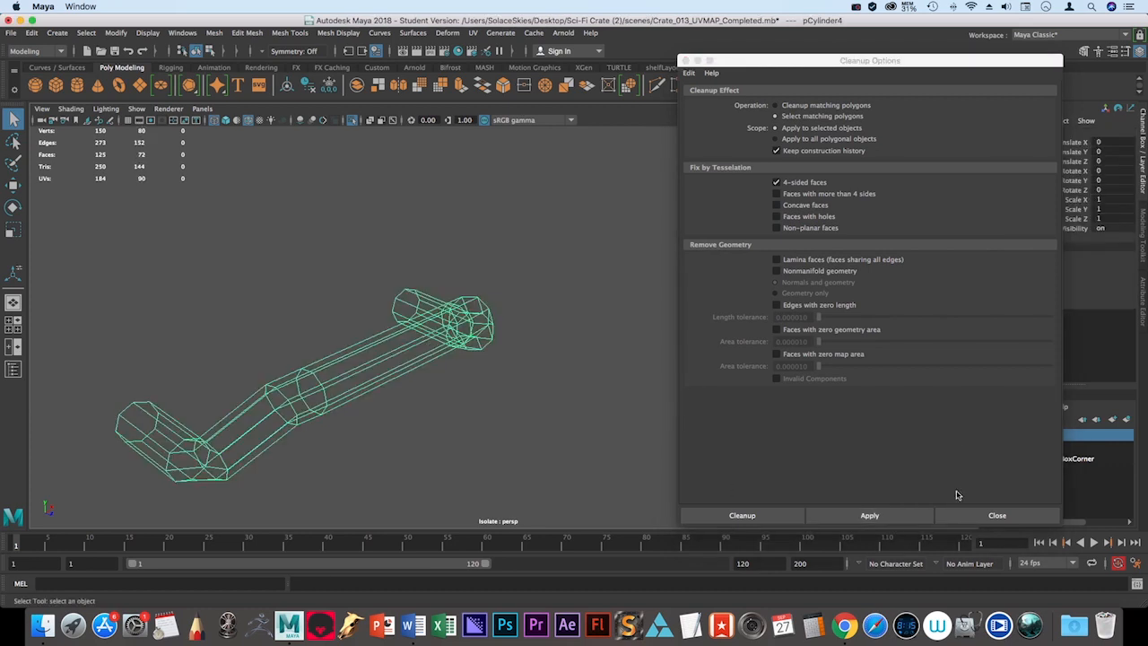
left_click(870, 515)
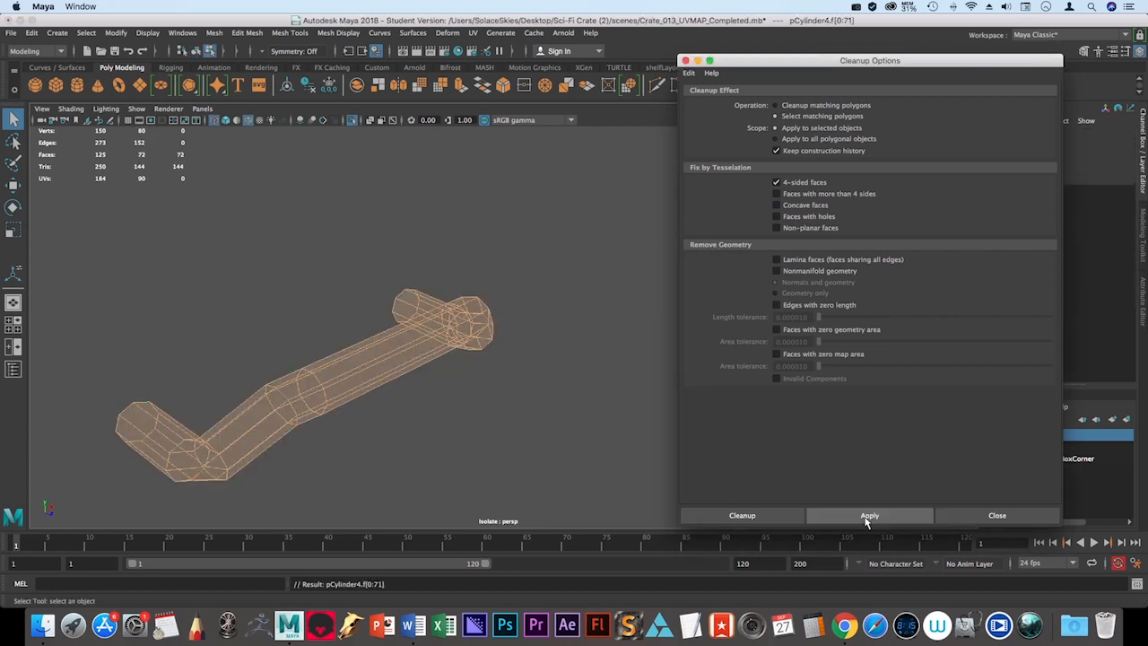
left_click(685, 60)
left_click(545, 246)
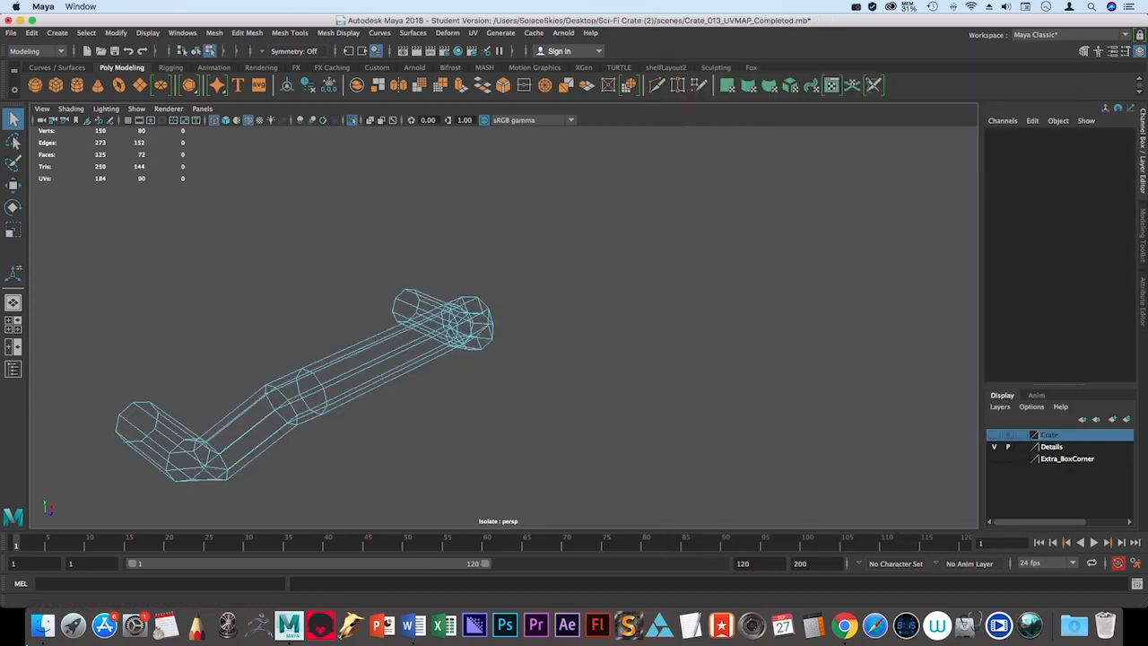
key("F8")
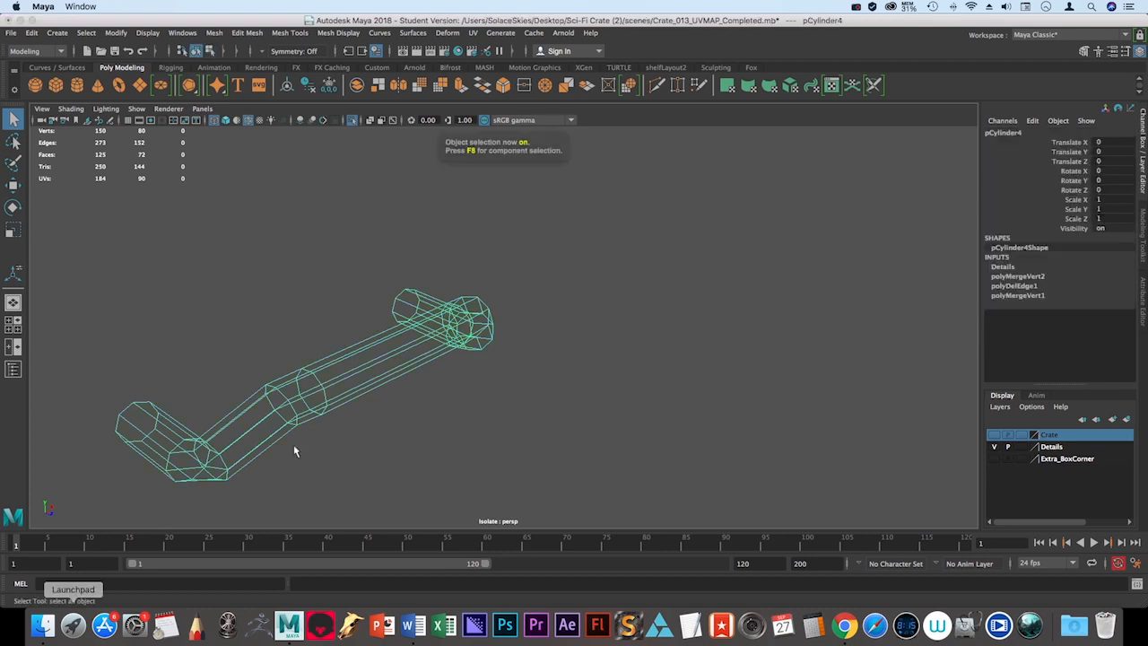
- Return the handle to shaded display, select it and delete its construction history
key("5")
left_click(537, 406)
left_click_drag(536, 406, 669, 387, "alt")
left_click(495, 346)
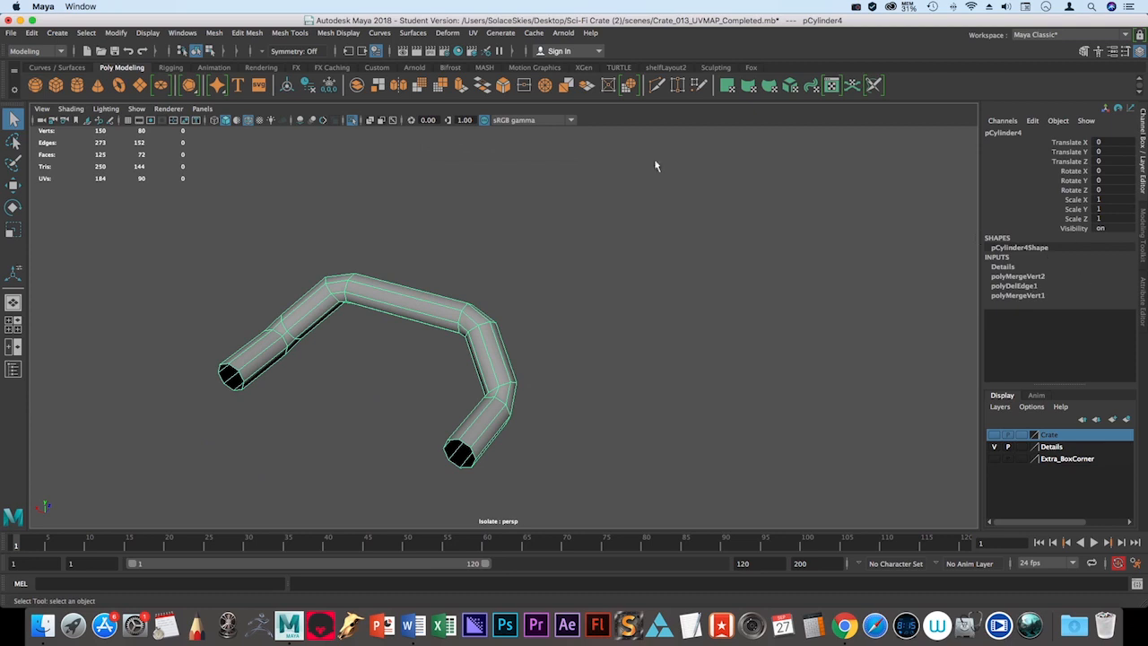
left_click(310, 87)
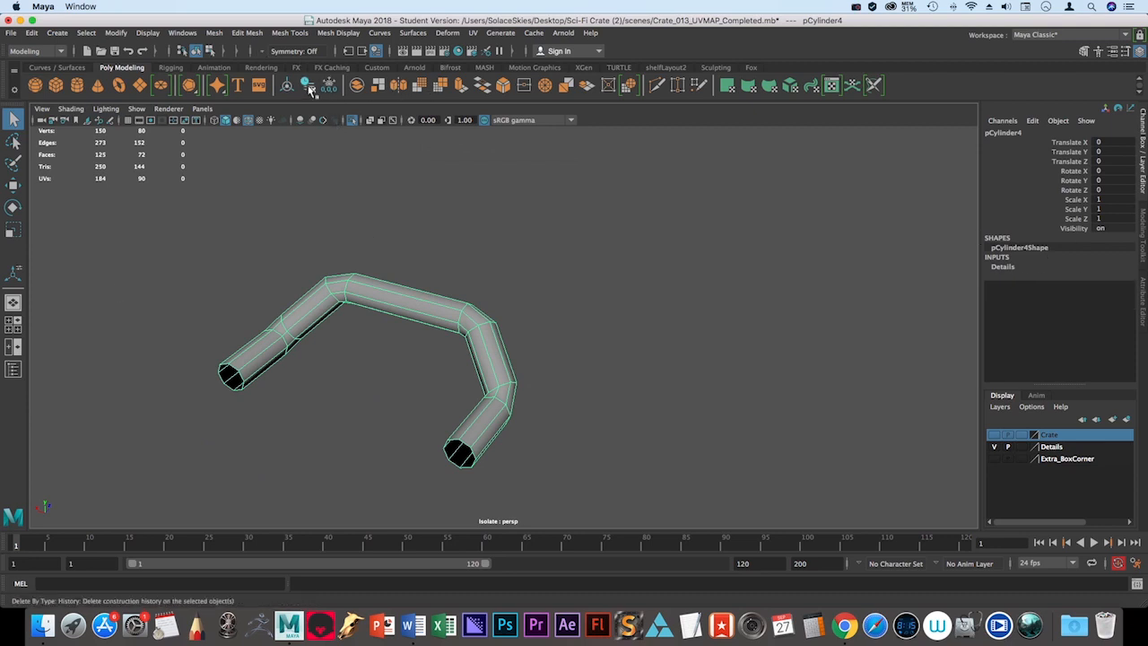
left_click_drag(239, 262, 323, 278, "alt")
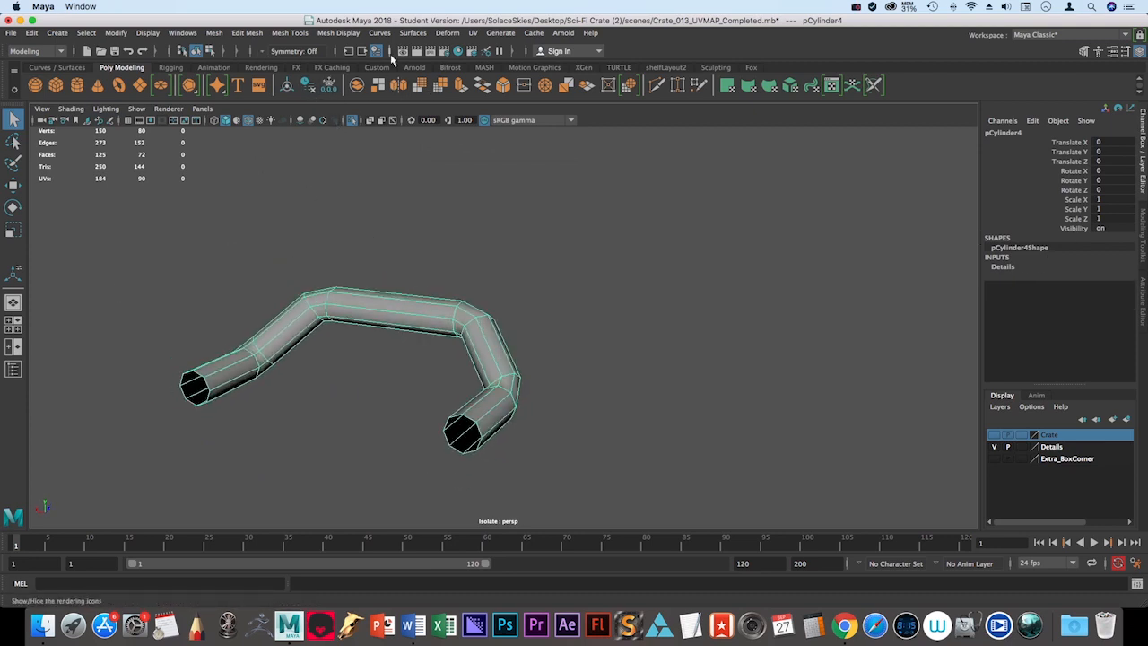
- Open the UV Editor for the selected handle and move its window clear of the UV Toolkit
left_click(474, 33)
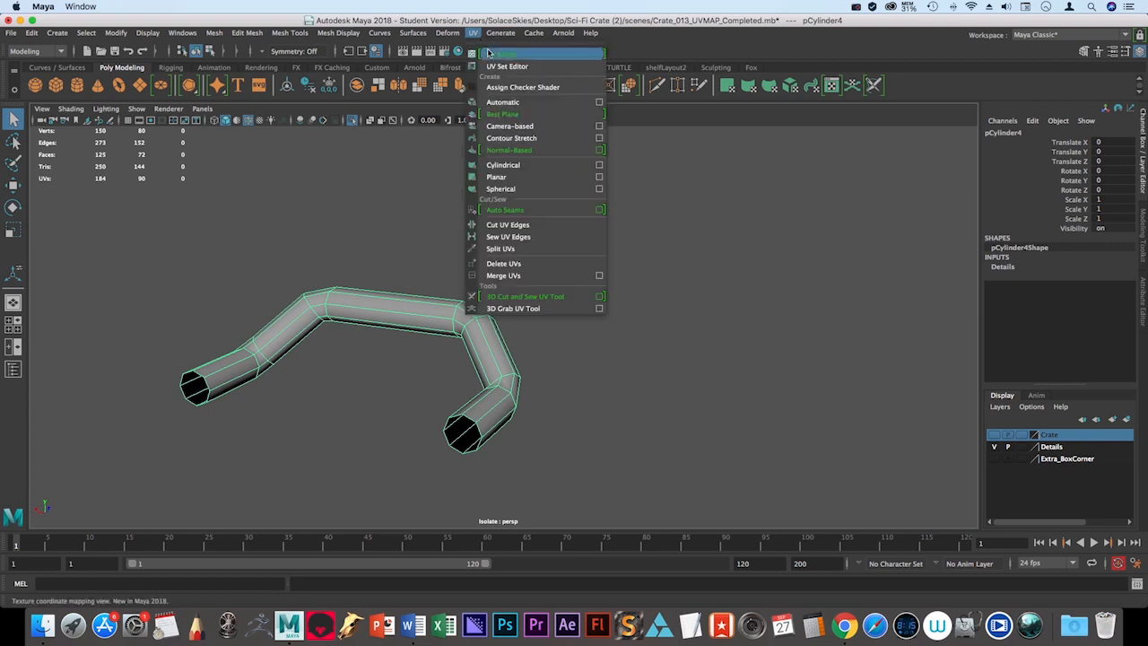
left_click(503, 54)
left_click_drag(309, 239, 354, 290, "alt")
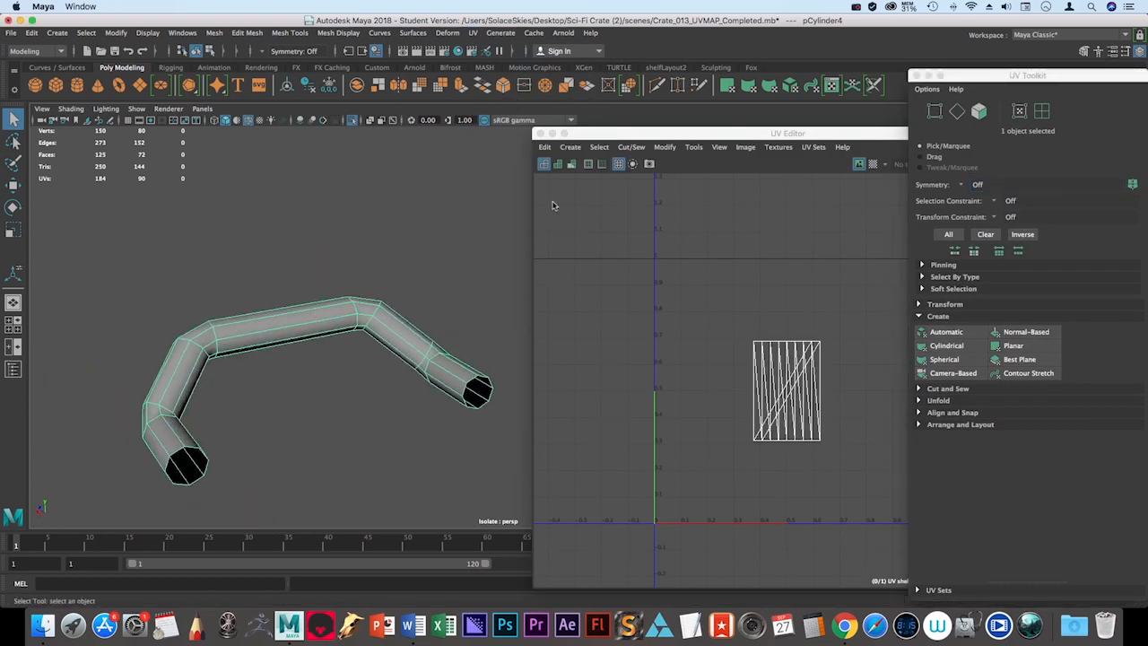
left_click(614, 130)
left_click_drag(618, 134, 412, 61)
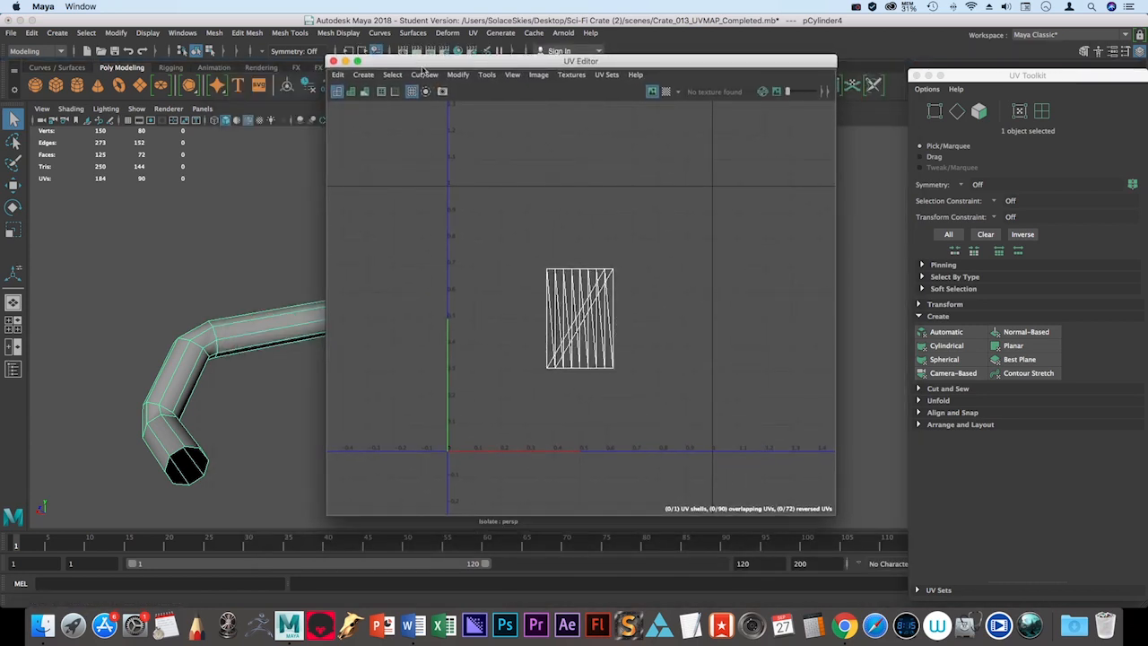
- Tear off the UV Editor's Create commands as a floating window over the viewport and move the editor off the handle
left_click(373, 76)
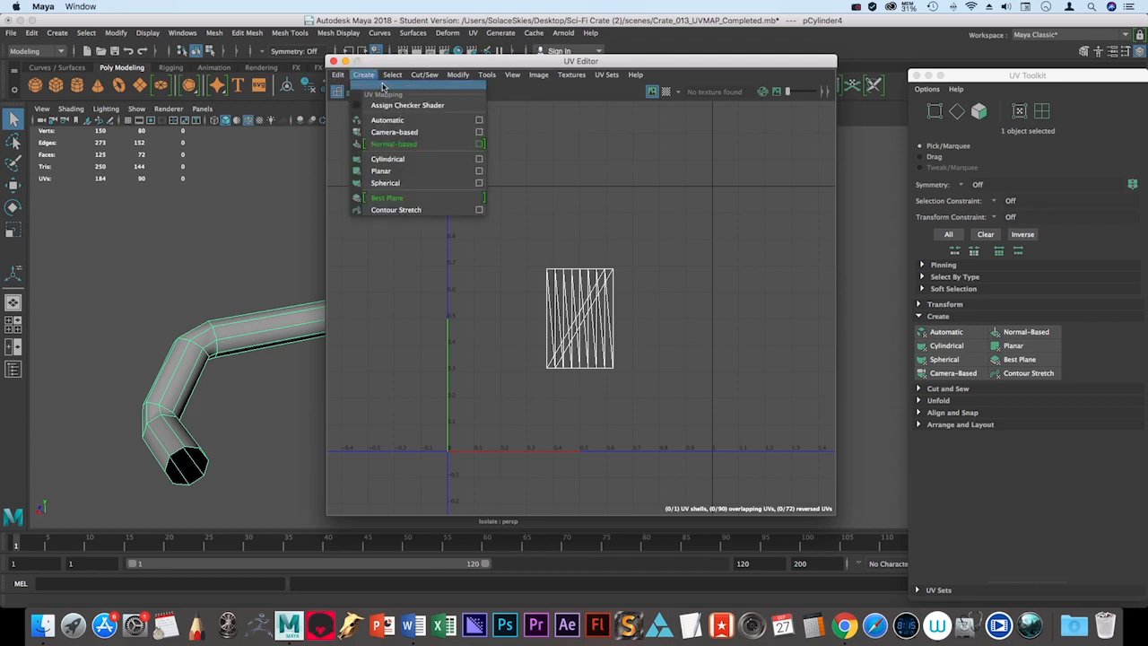
left_click(413, 90)
left_click_drag(375, 77, 111, 161)
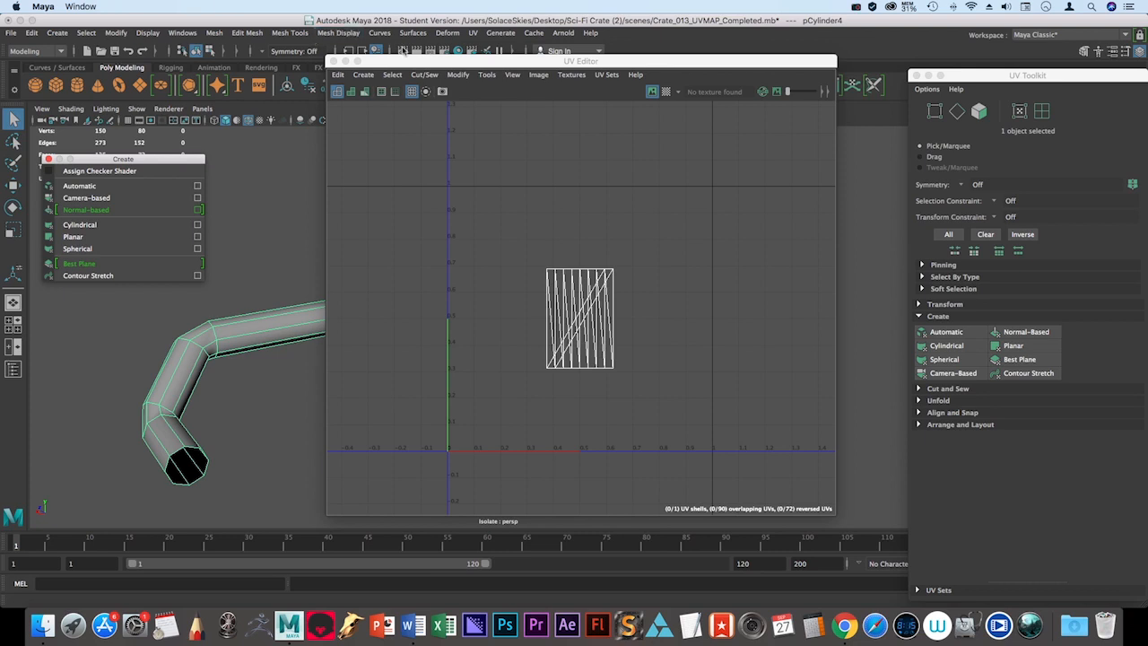
left_click_drag(444, 64, 671, 80)
- Select the ring of faces around the handle's straight middle section, clear it, return to object selection and deselect the handle
left_click_drag(422, 395, 190, 384, "alt")
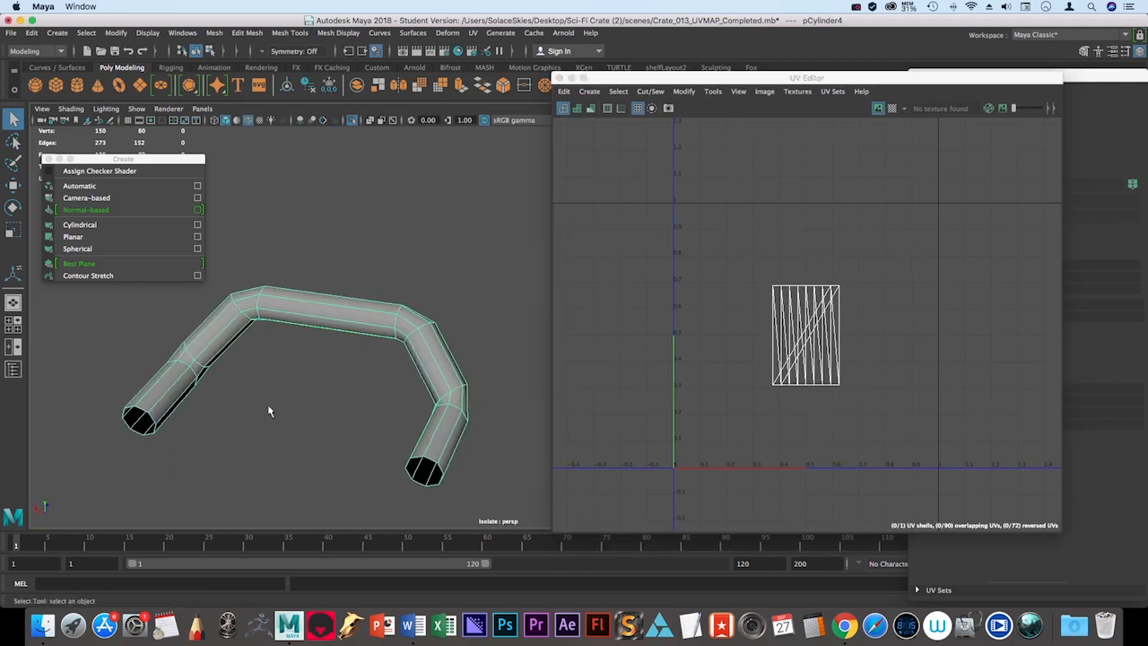
left_click_drag(325, 494, 270, 470, "alt")
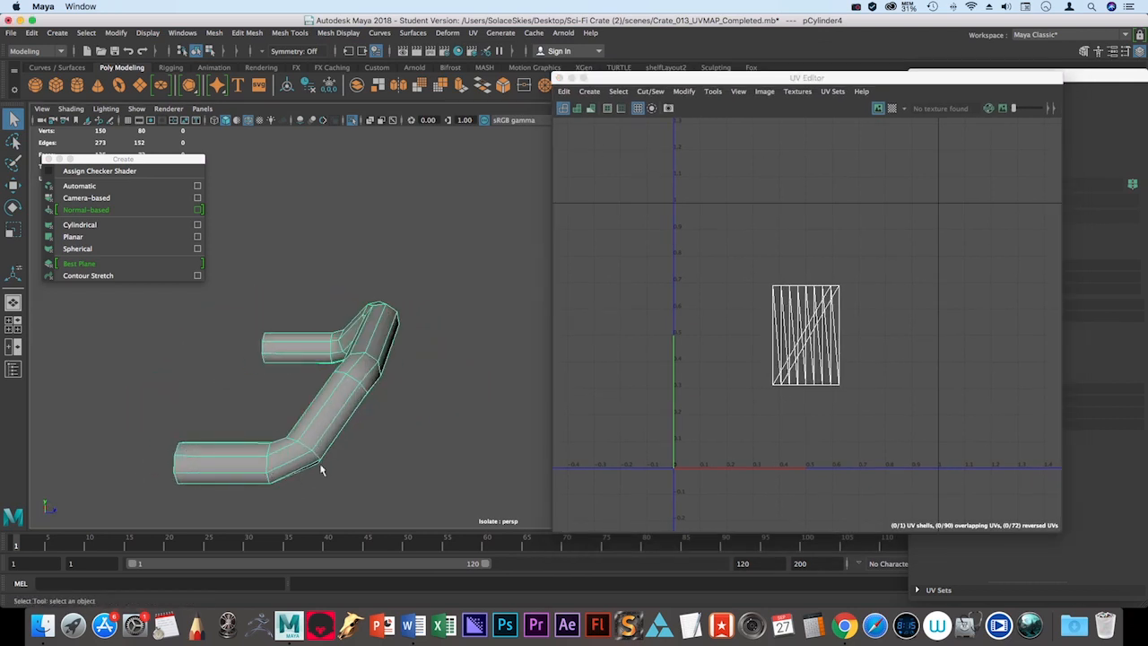
left_click_drag(408, 359, 420, 381, "alt")
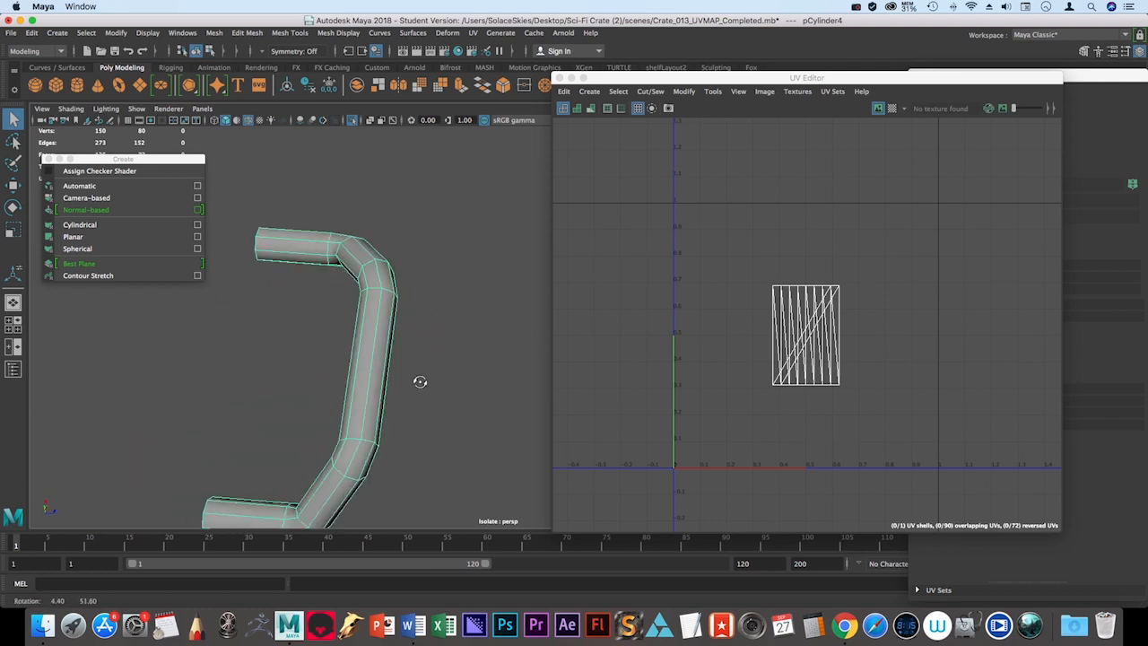
right_click_drag(382, 361, 382, 322)
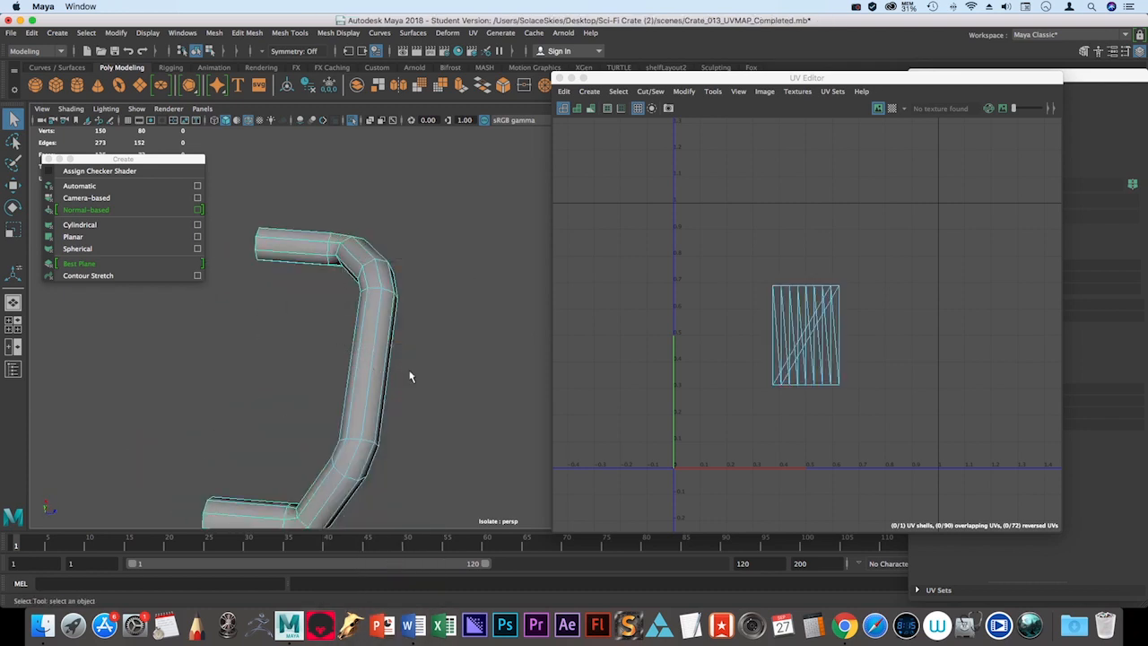
key("w")
mouse_move(410, 377)
left_mouse_down()
mouse_move(352, 359)
mouse_move(412, 372)
left_mouse_up()
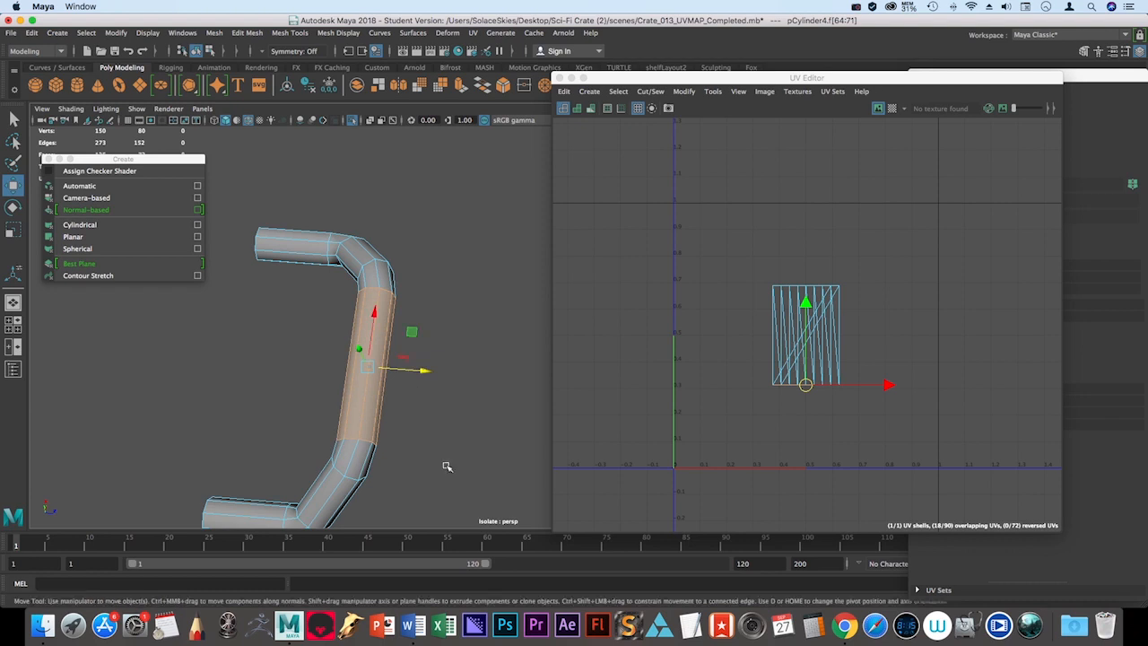
left_click(447, 466)
left_click_drag(446, 467, 460, 374, "alt")
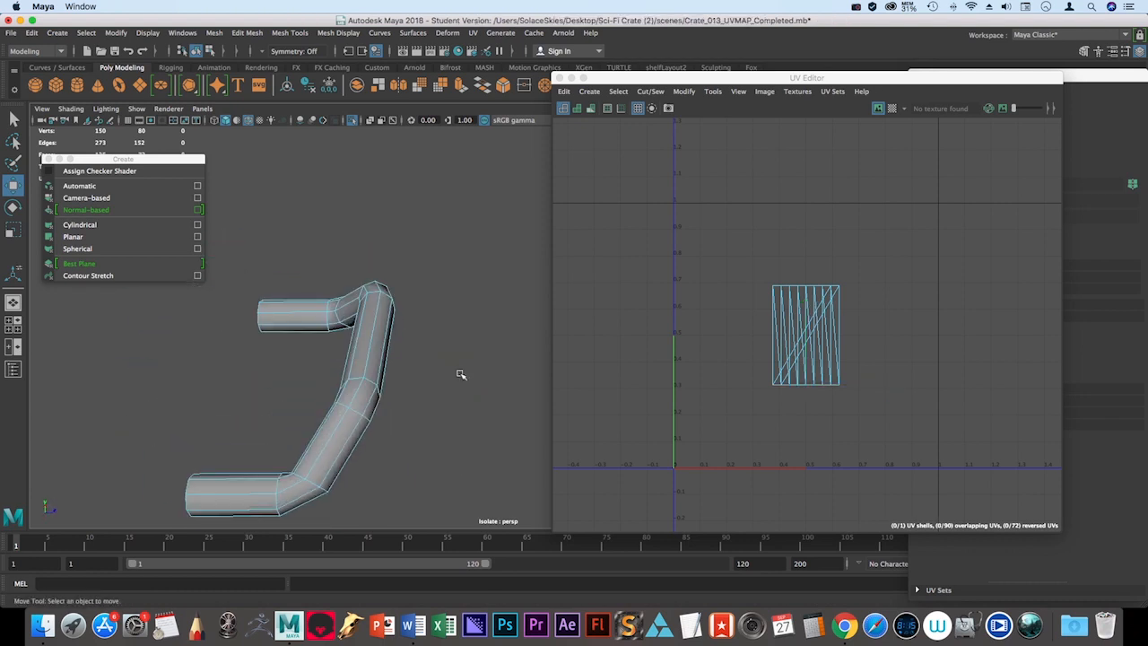
key("F8")
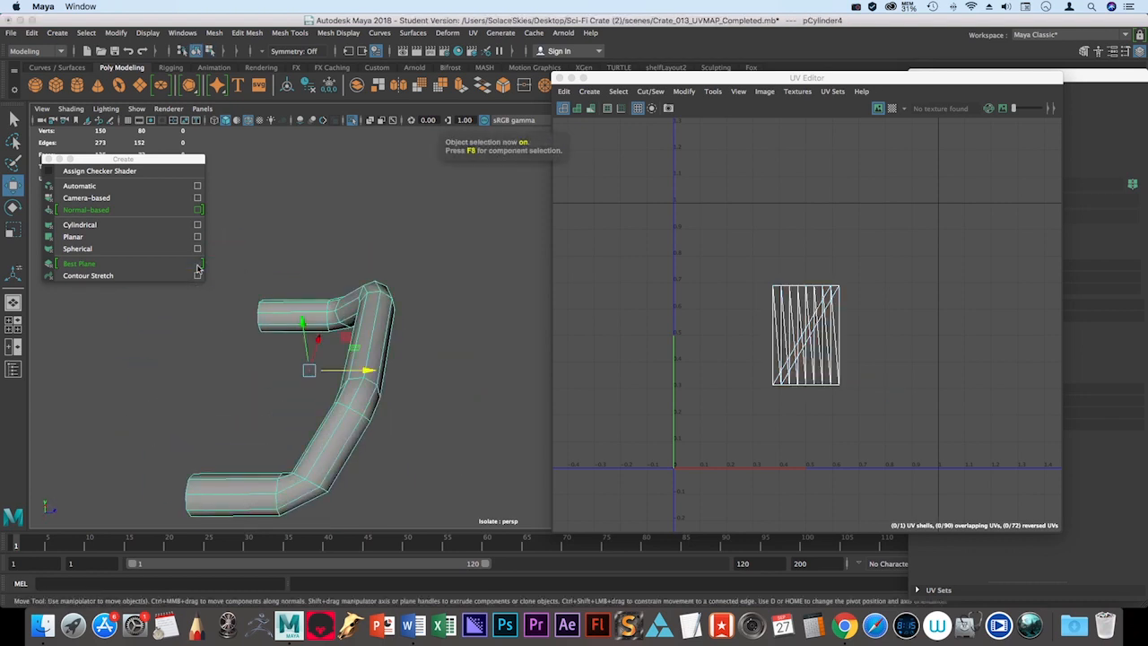
left_click(461, 376)
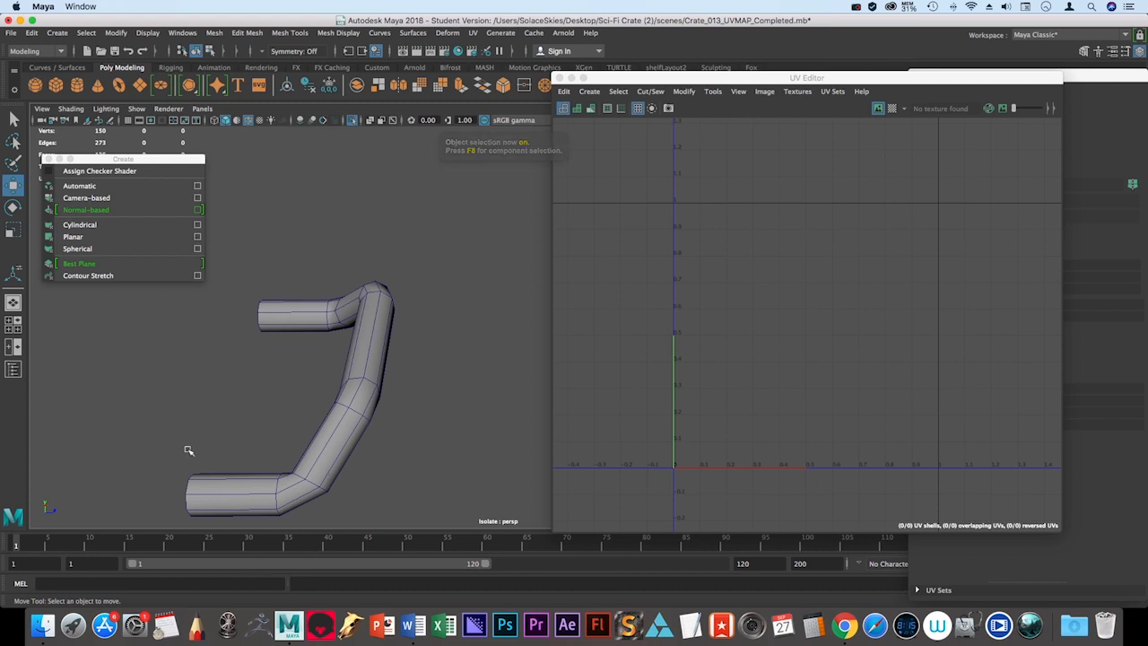
left_click_drag(267, 390, 436, 409, "alt")
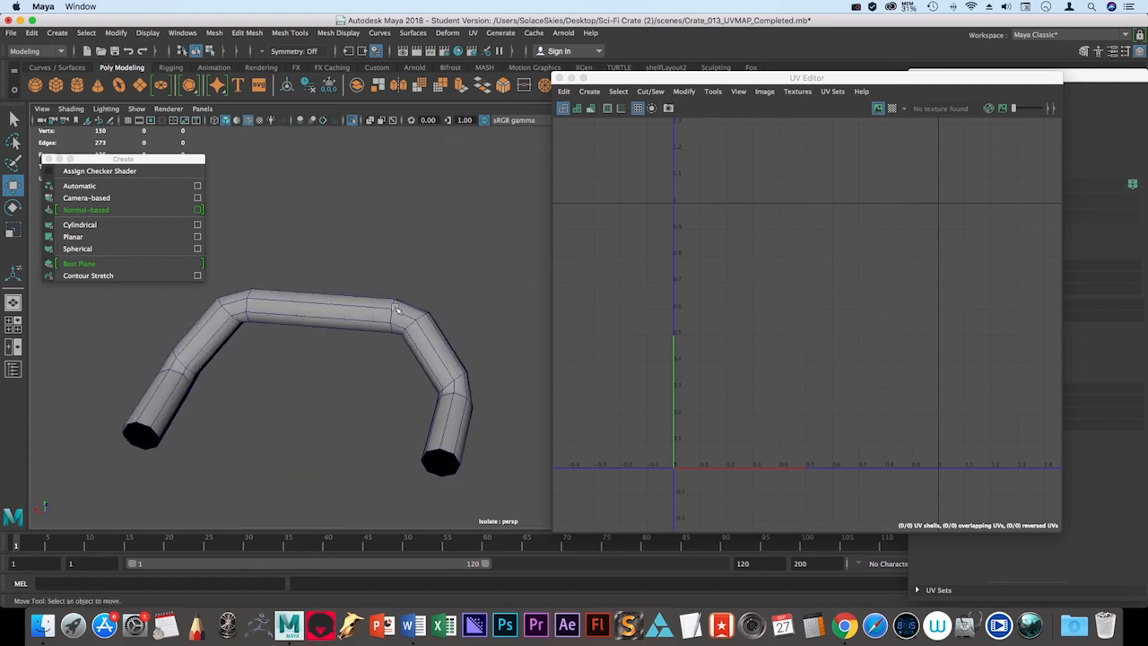
left_click_drag(442, 496, 409, 441, "alt")
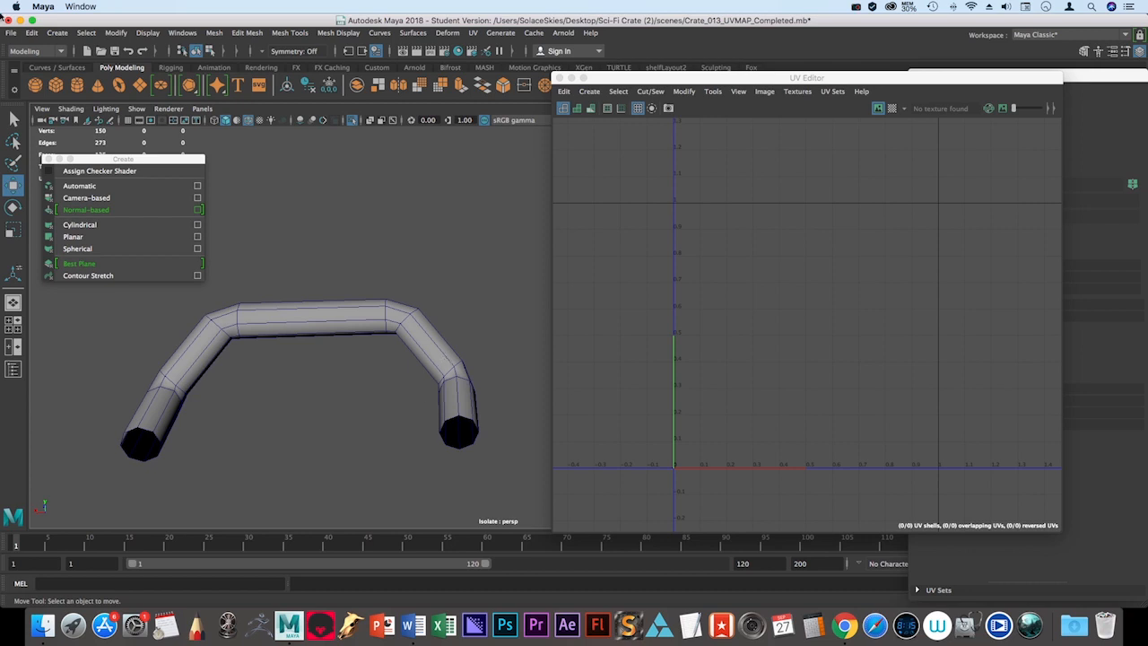
left_click_drag(329, 392, 403, 375, "alt")
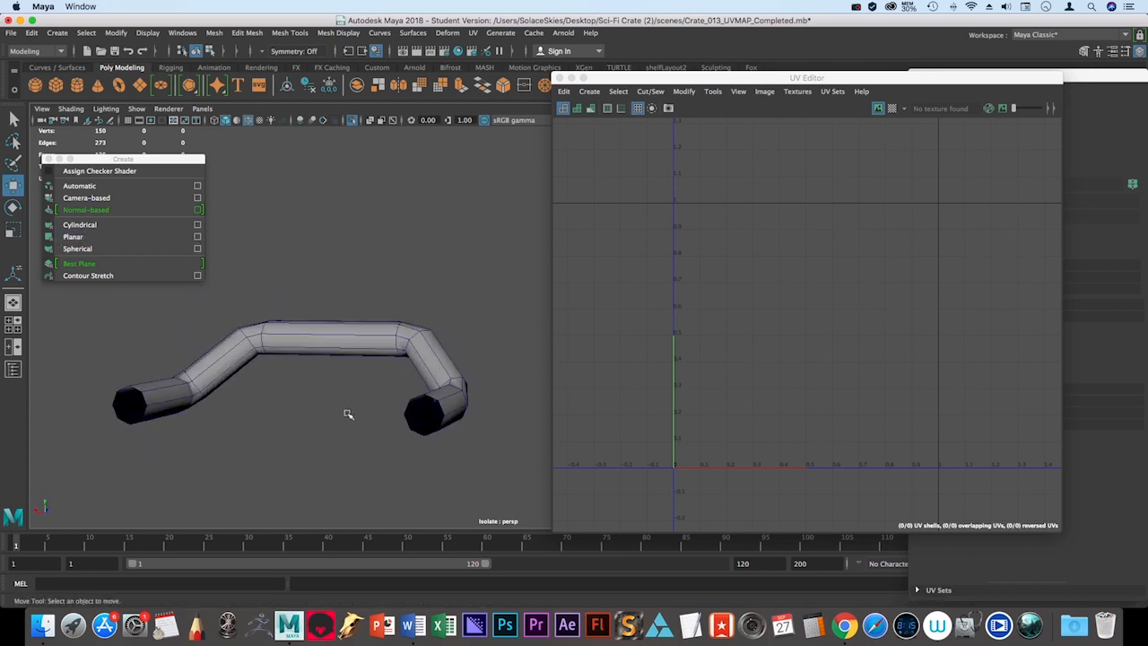
- Close the floating Create window and line up the UV Editor and UV Toolkit side by side, with the toolkit's Create section expanded
left_click_drag(876, 79, 635, 79)
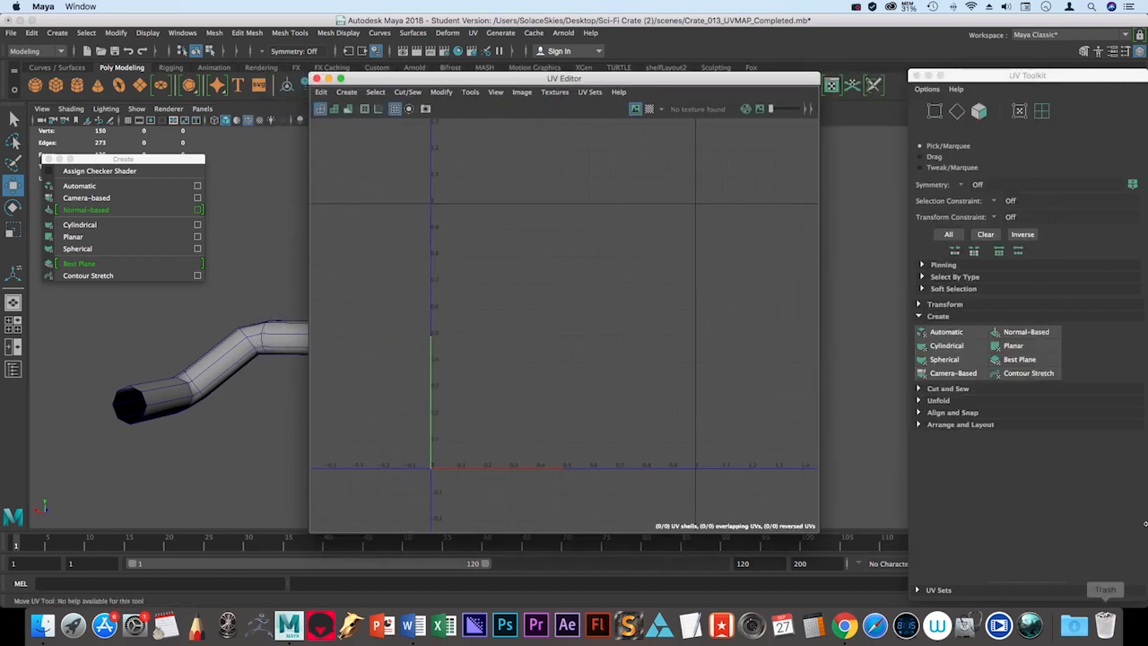
left_click(48, 160)
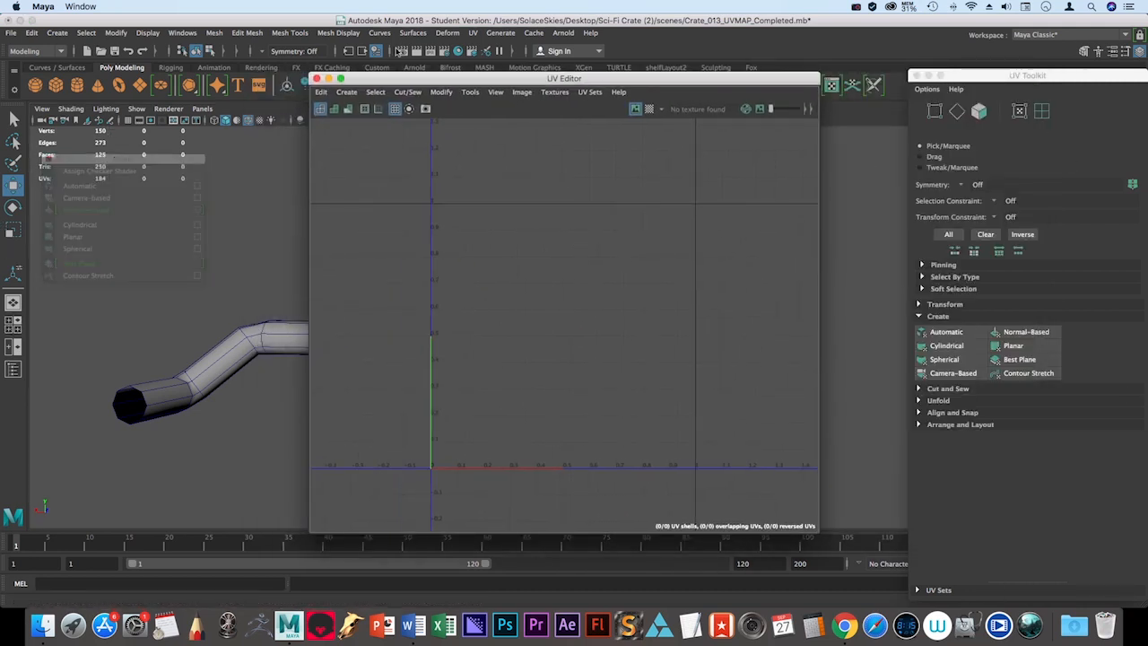
left_click_drag(650, 81, 605, 71)
left_click_drag(1113, 77, 981, 48)
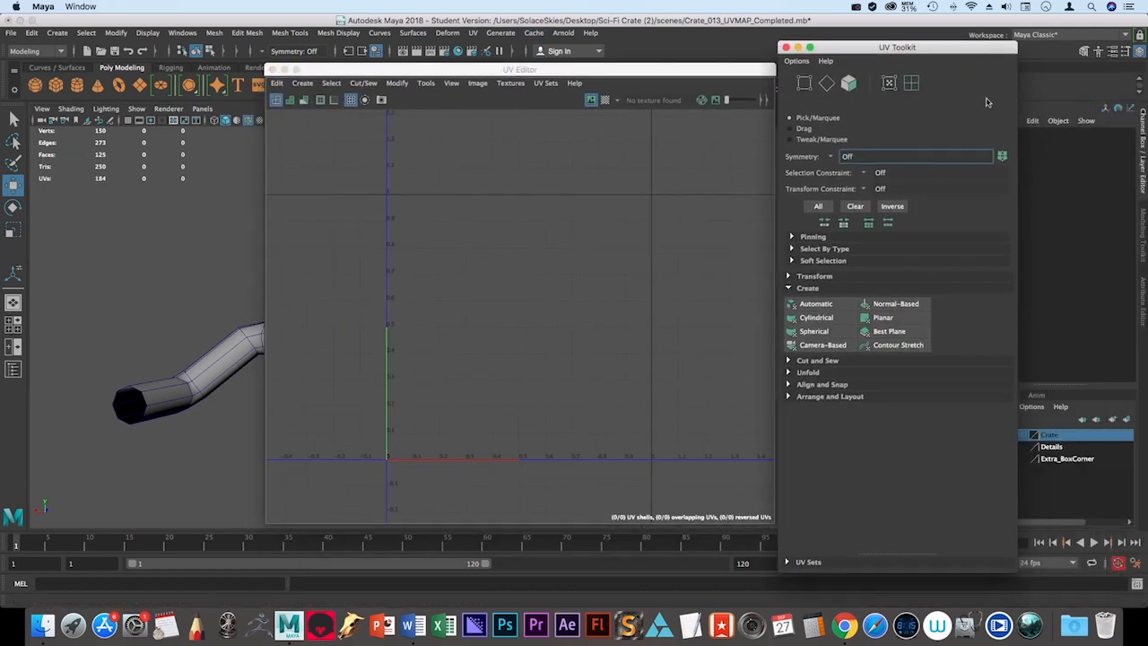
left_click(789, 288)
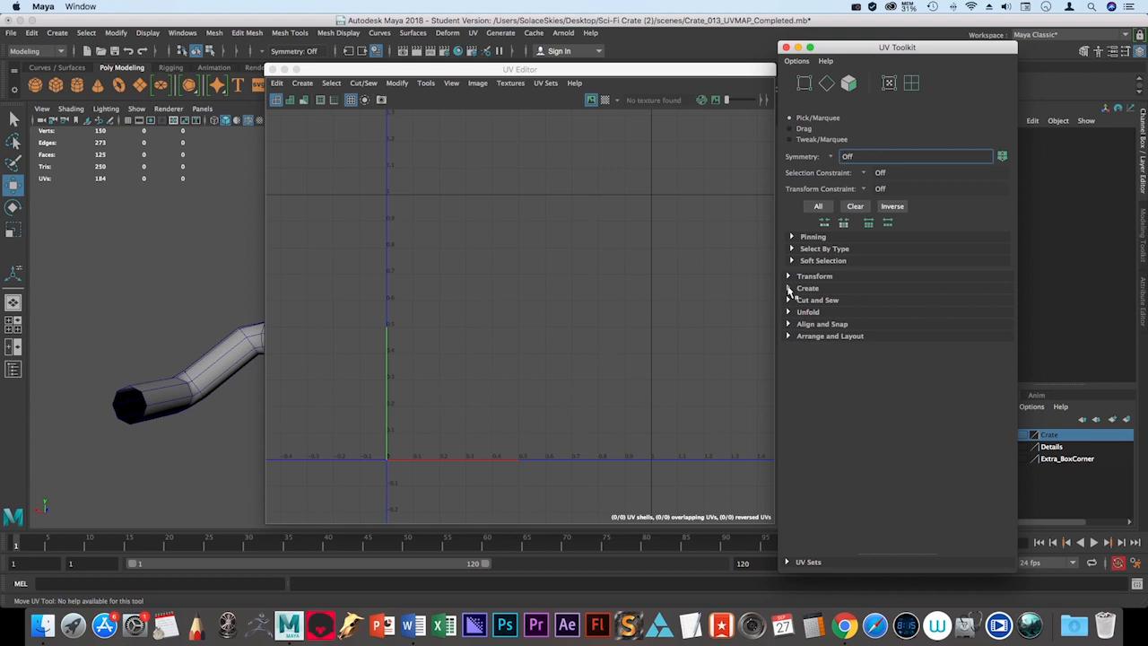
left_click(790, 291)
- Shift the UV Editor and UV Toolkit aside to uncover more of the handle in the viewport
left_click_drag(671, 75, 832, 82)
left_click(927, 249)
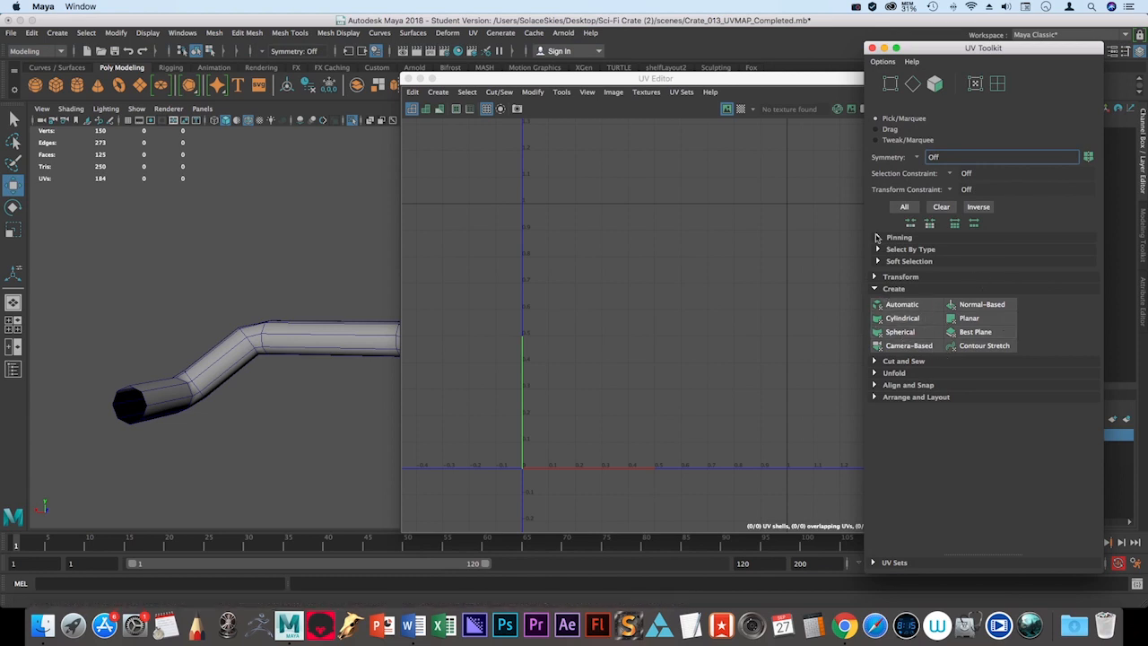
left_click_drag(955, 49, 994, 70)
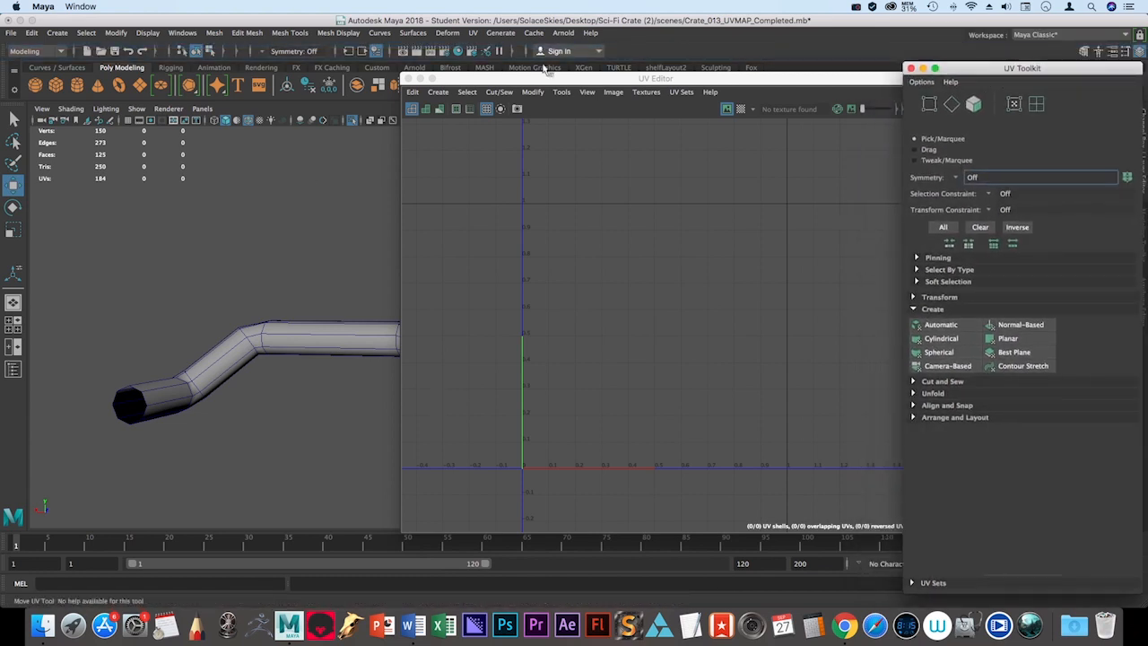
left_click(466, 92)
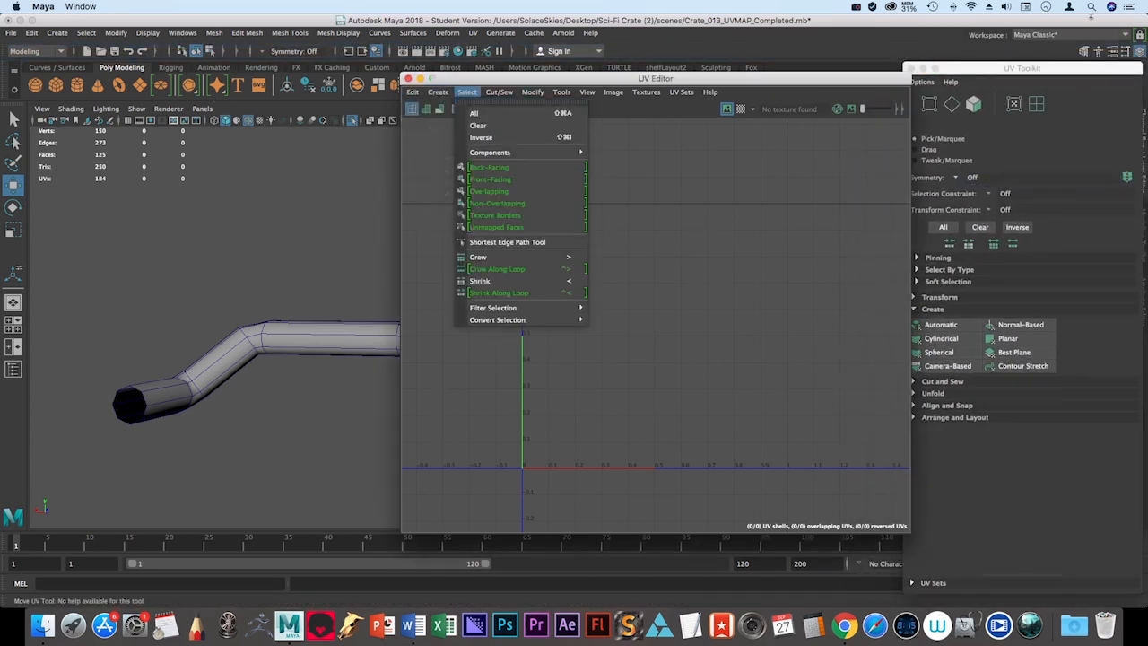
left_click_drag(1034, 71, 1015, 65)
- Apply automatic UV mapping to the whole handle, inspect the projection and UV shells, and clear the face selection
mouse_move(230, 220)
left_mouse_down("alt")
mouse_move(167, 197)
mouse_move(215, 185)
mouse_move(242, 213)
left_mouse_up("alt")
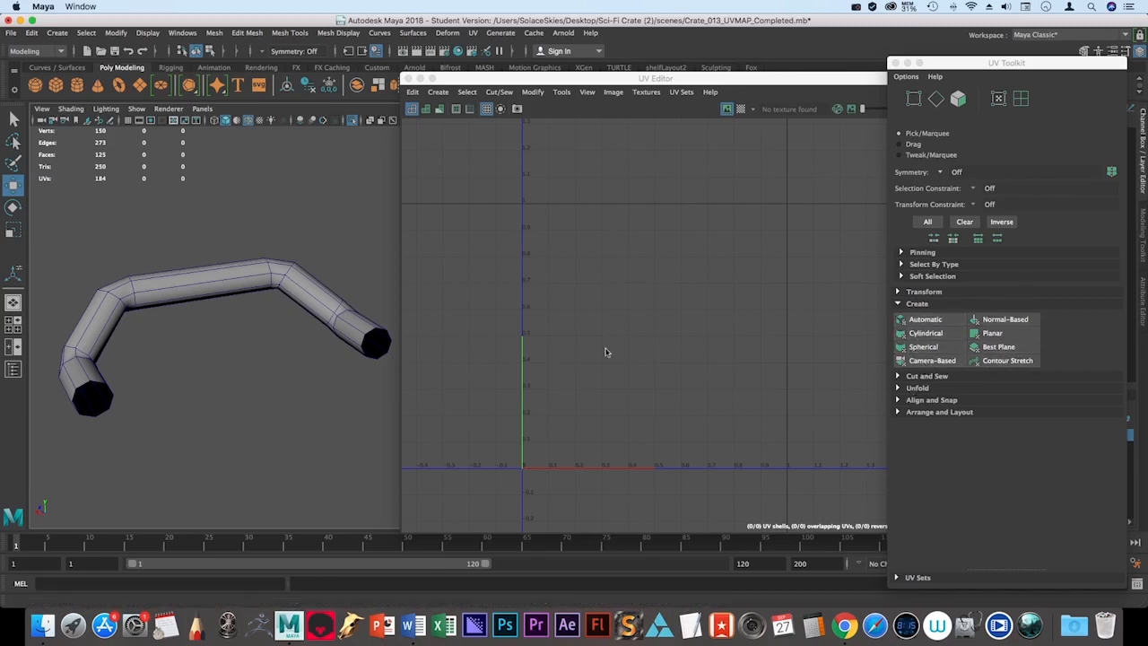
left_click(170, 302)
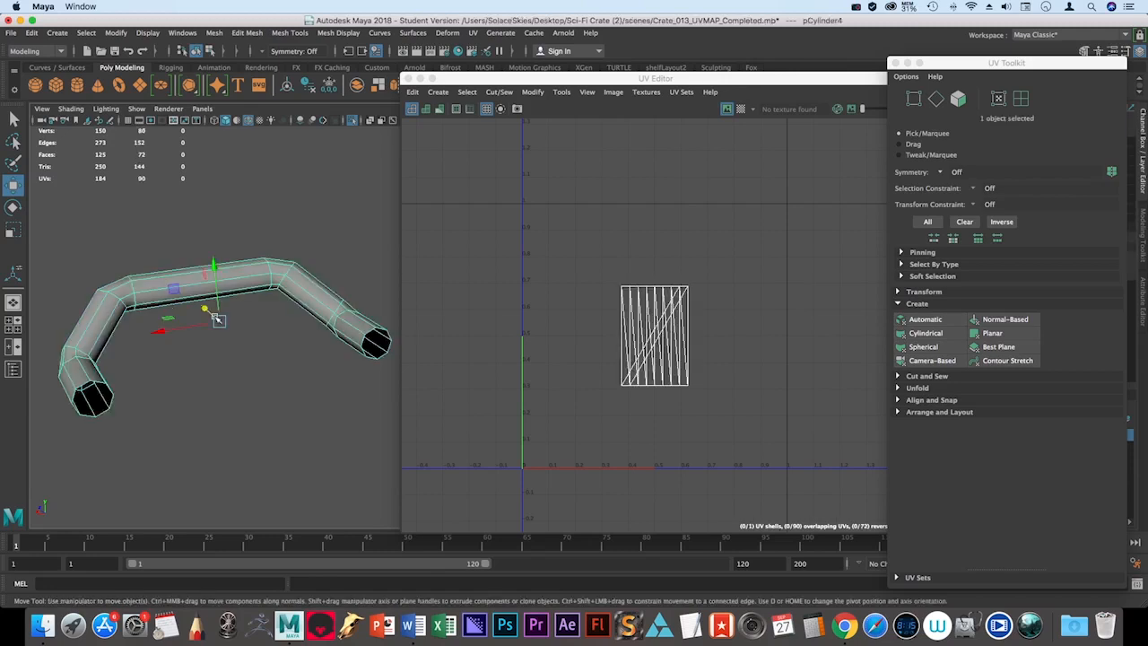
left_click(922, 325)
scroll(485, 261, "up", 2)
scroll(486, 261, "down", 3)
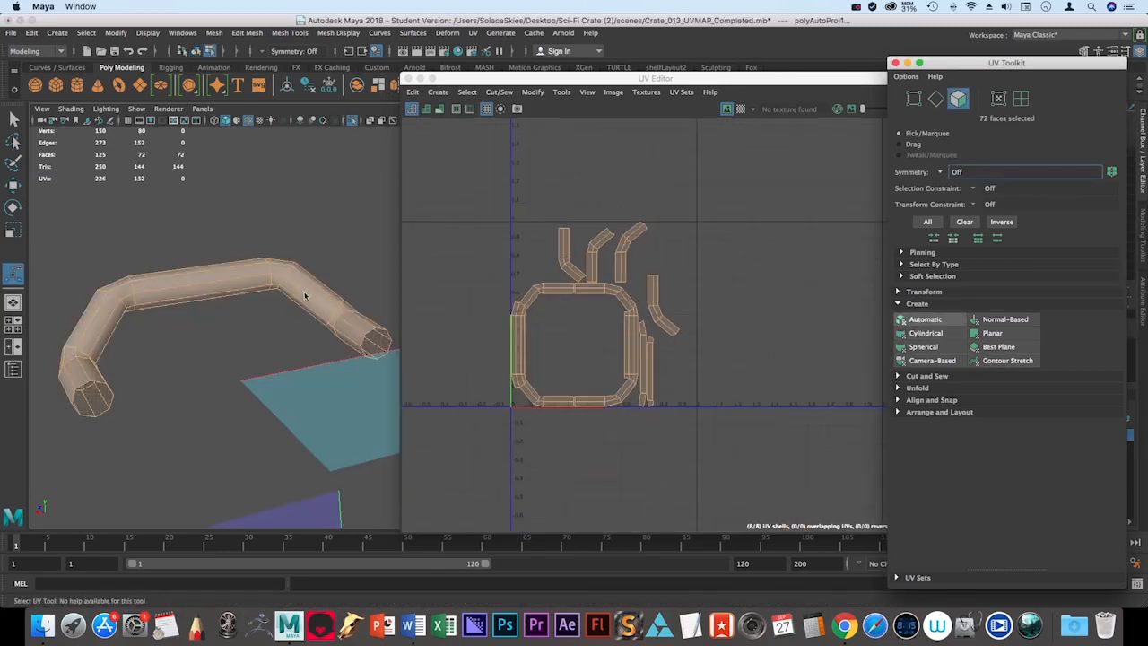
scroll(287, 359, "down", 5)
scroll(290, 356, "up", 4)
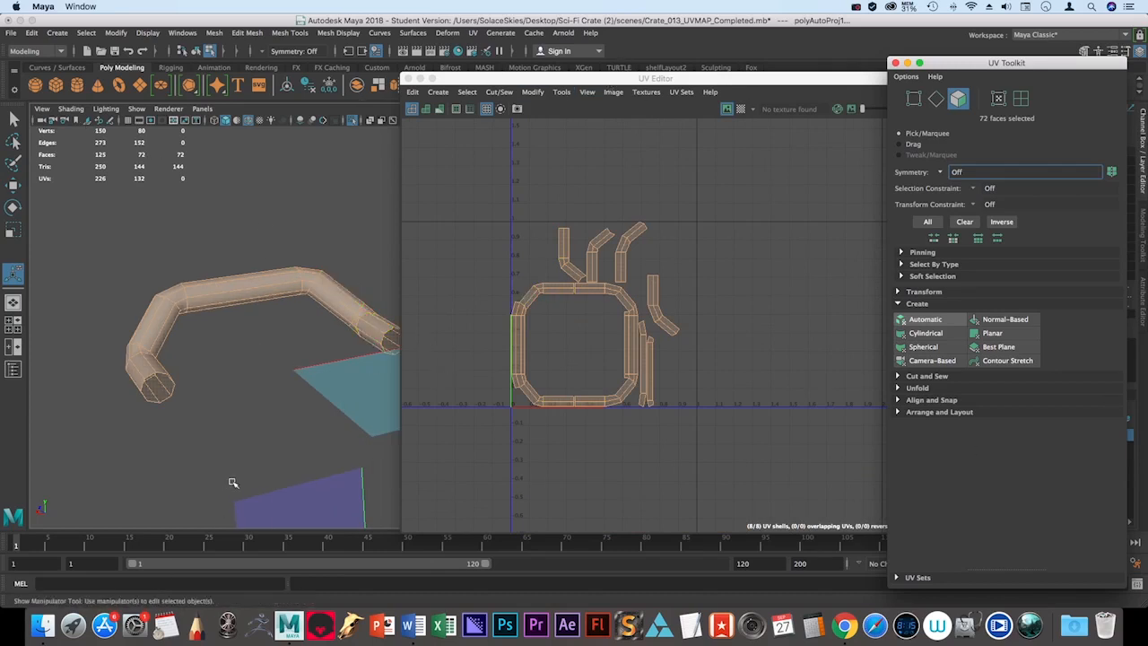
left_click(811, 321)
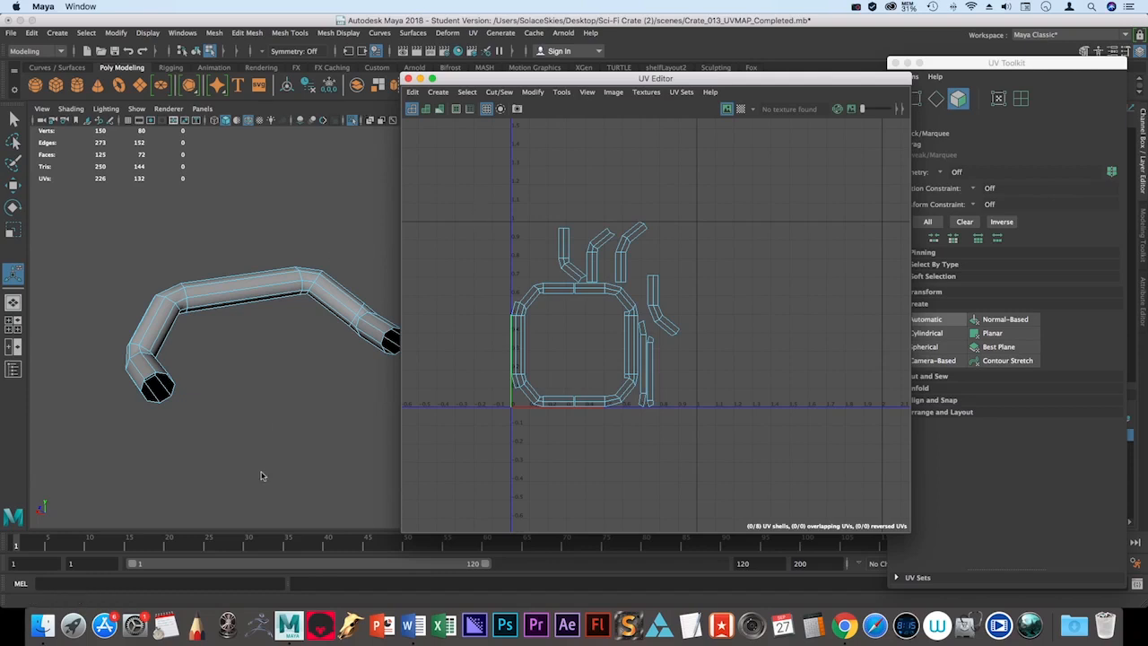
- Reposition the UV windows, minimize the UV Editor and apply normal-based UV mapping to the whole handle
left_click_drag(482, 78, 399, 103)
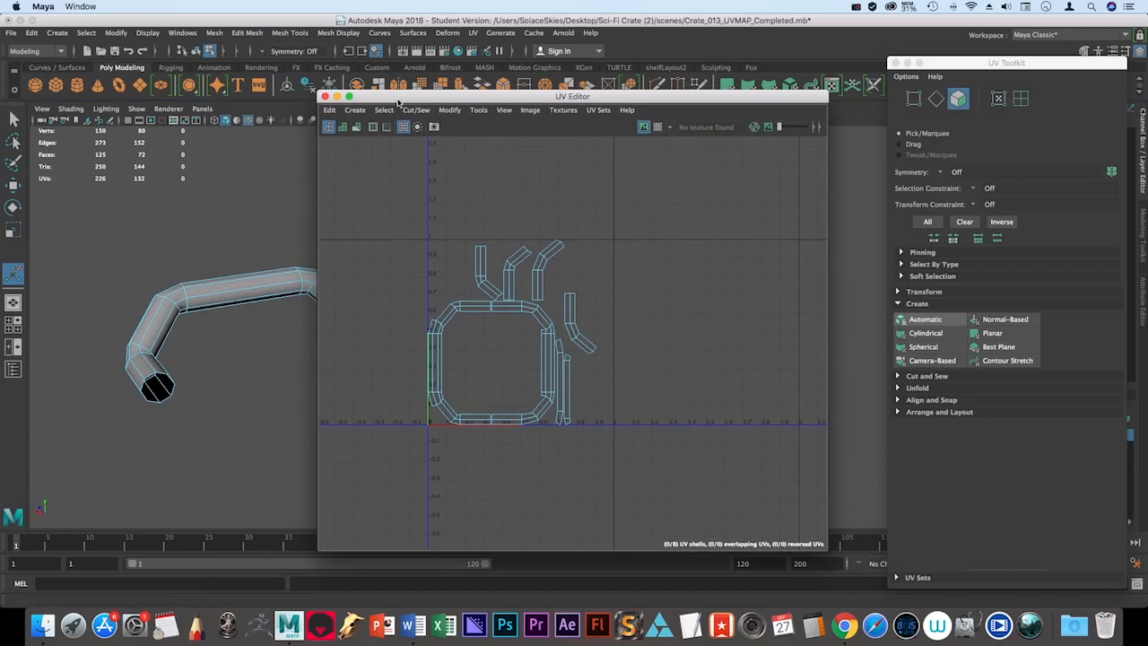
left_click(954, 71)
left_click_drag(954, 71, 940, 76)
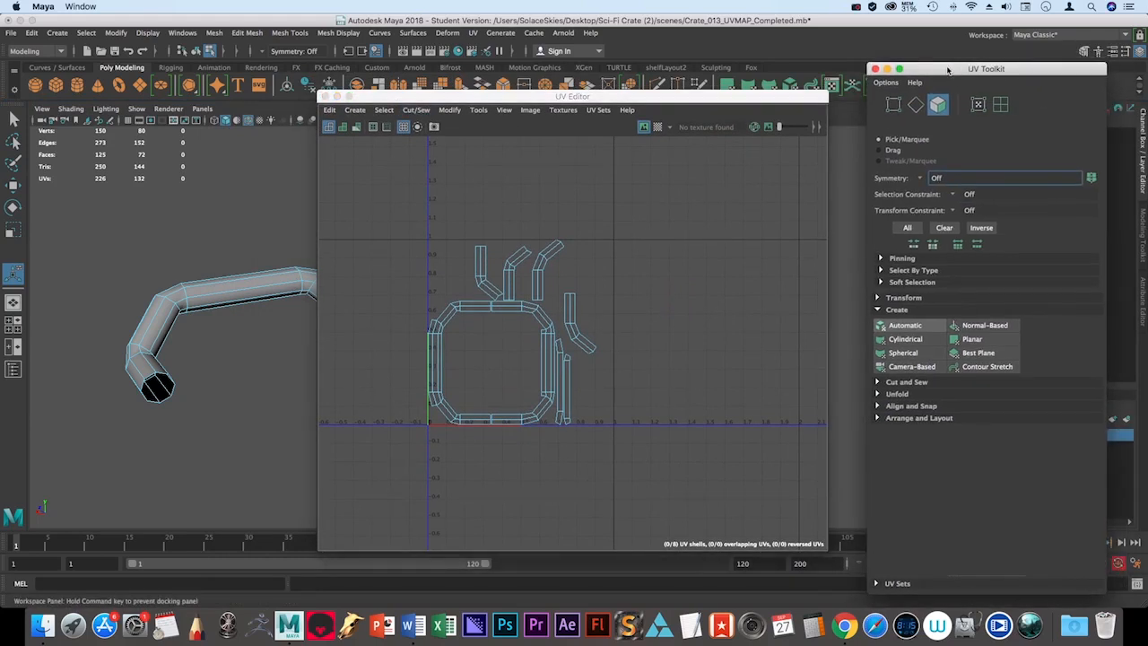
left_click(337, 97)
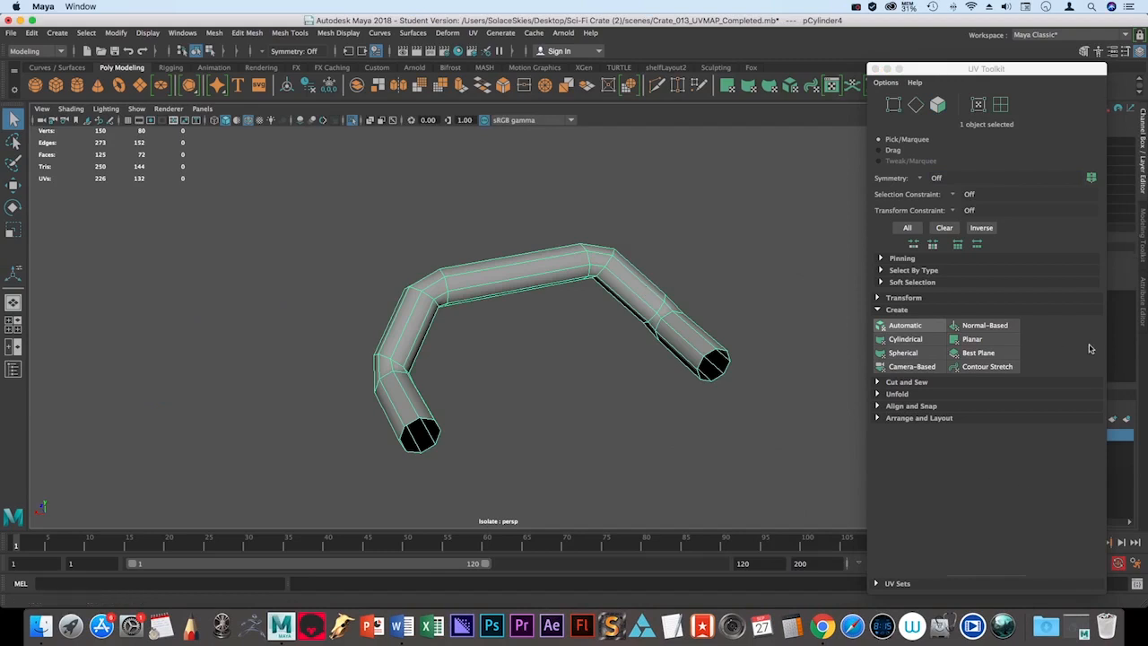
left_click(978, 328)
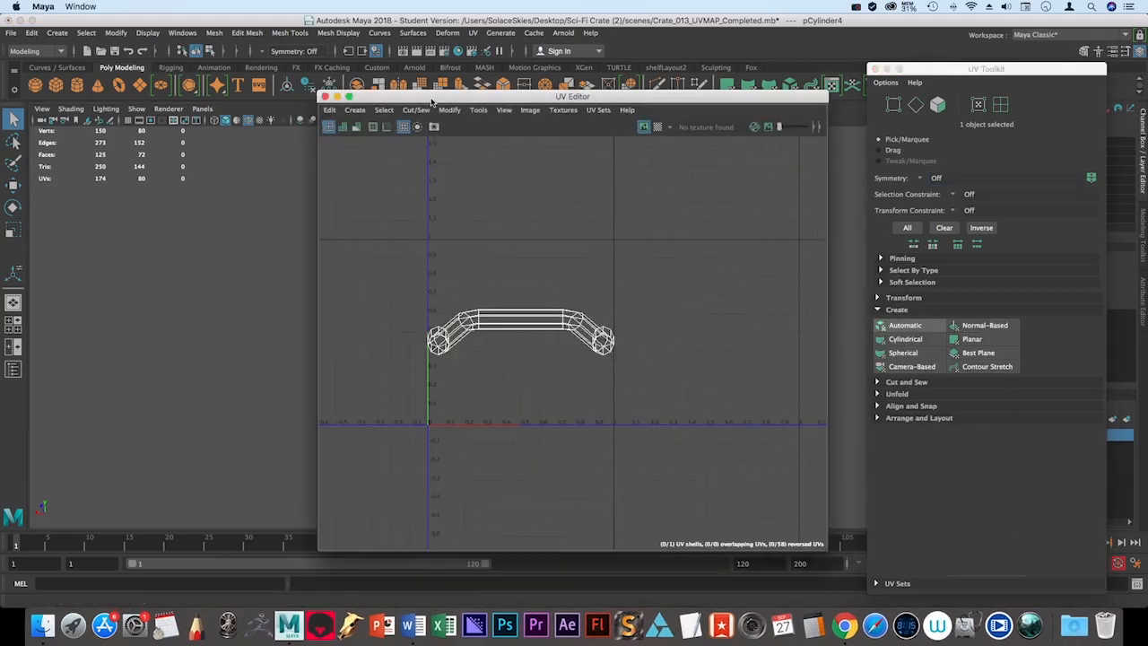
- Shift the UV Editor off the handle and compare the normal-based UV layout with the model from several angles
left_click_drag(433, 98, 147, 88)
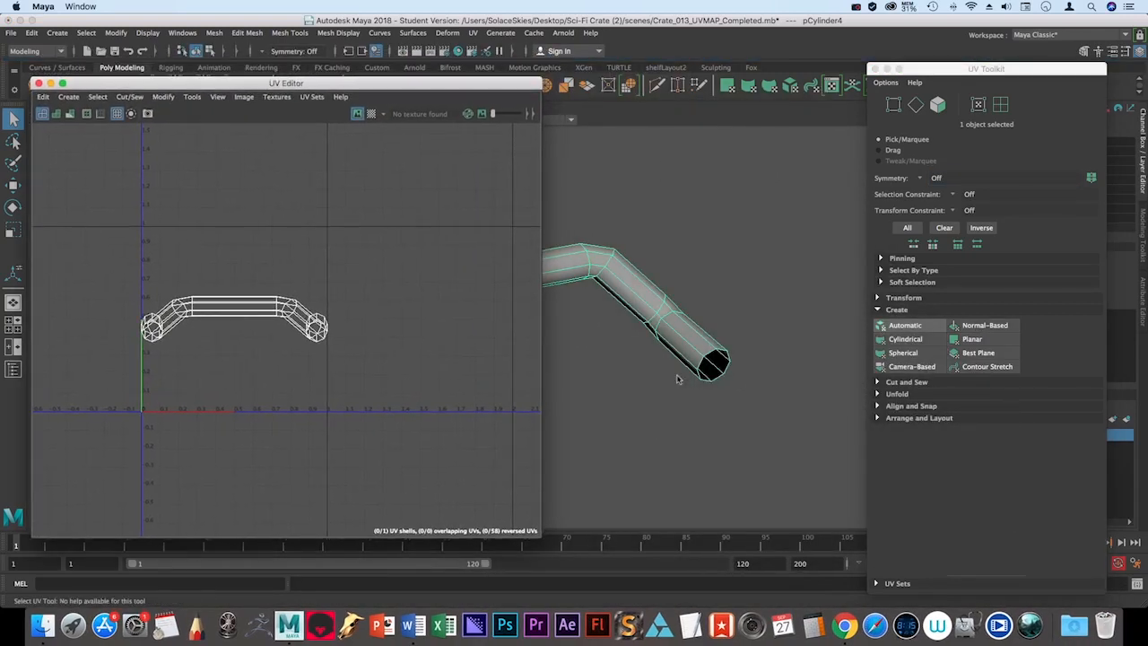
middle_click_drag(751, 397, 848, 359, "alt")
right_click_drag(848, 359, 708, 400, "alt")
middle_click_drag(707, 400, 787, 438, "alt")
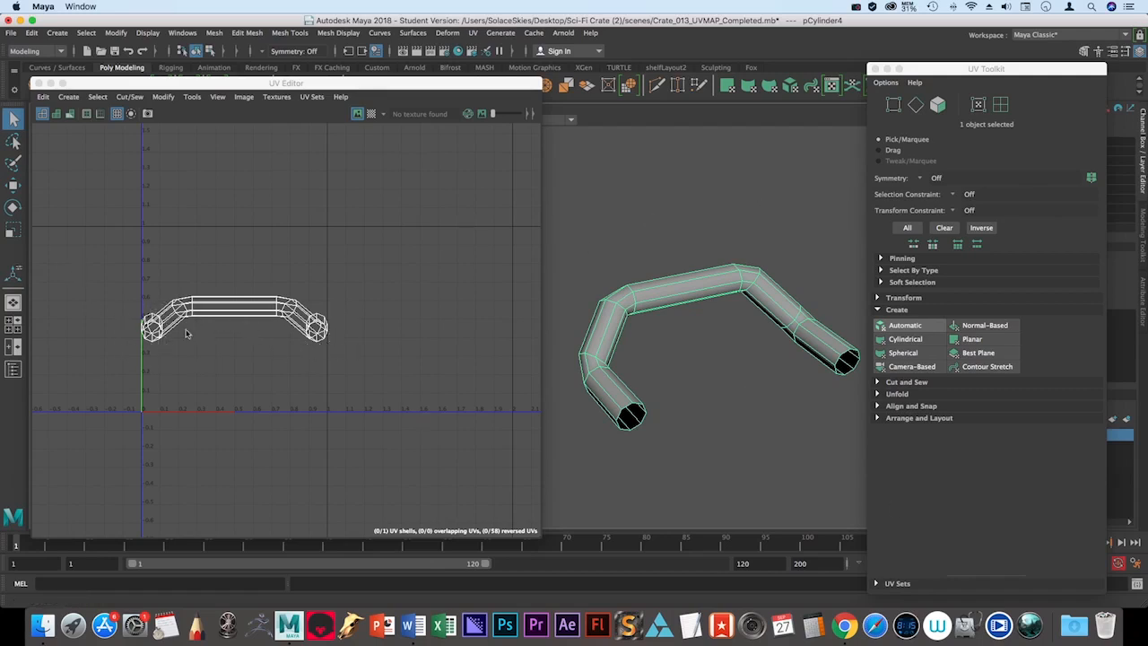
mouse_move(647, 367)
left_mouse_down("alt")
mouse_move(674, 346)
mouse_move(667, 358)
left_mouse_up("alt")
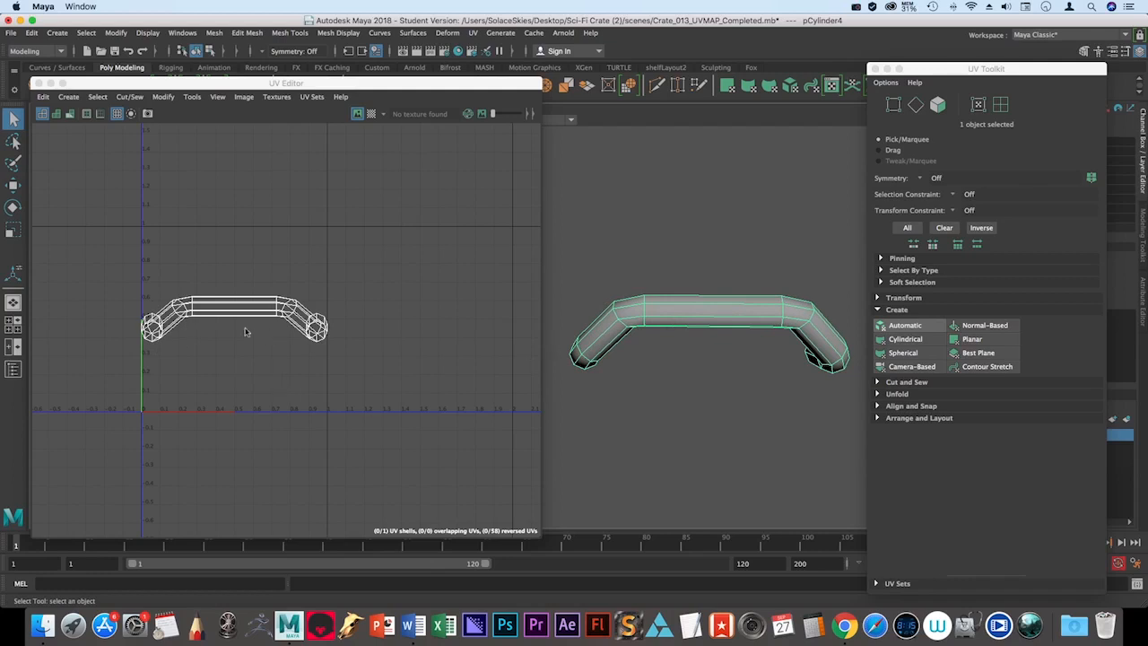
- Inspect the handle's UV shell with shaded UV display and shell selection, then return to wireframe display and clear the selection
left_click(56, 114)
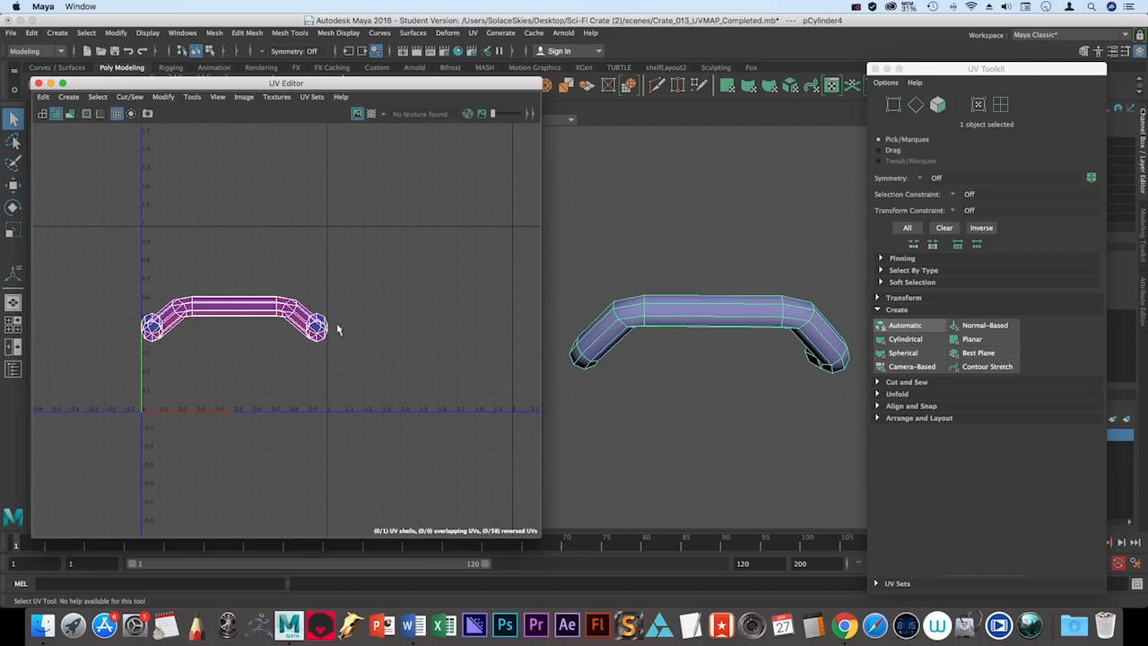
right_click_drag(257, 325, 226, 308)
left_click(247, 318)
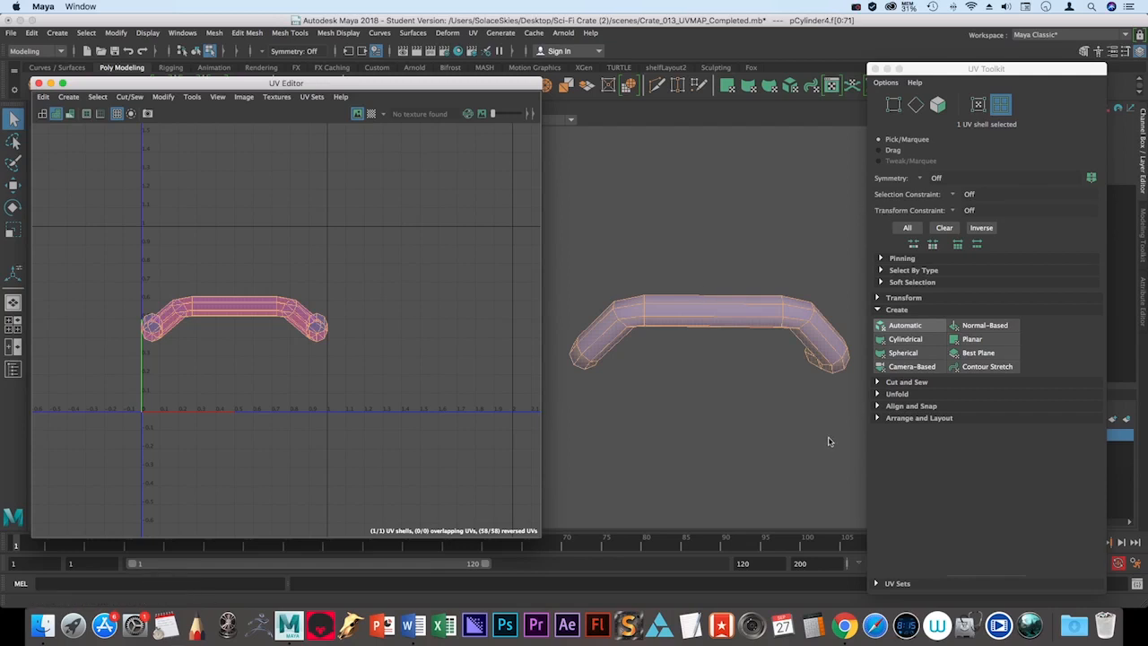
left_click_drag(665, 431, 903, 410, "alt")
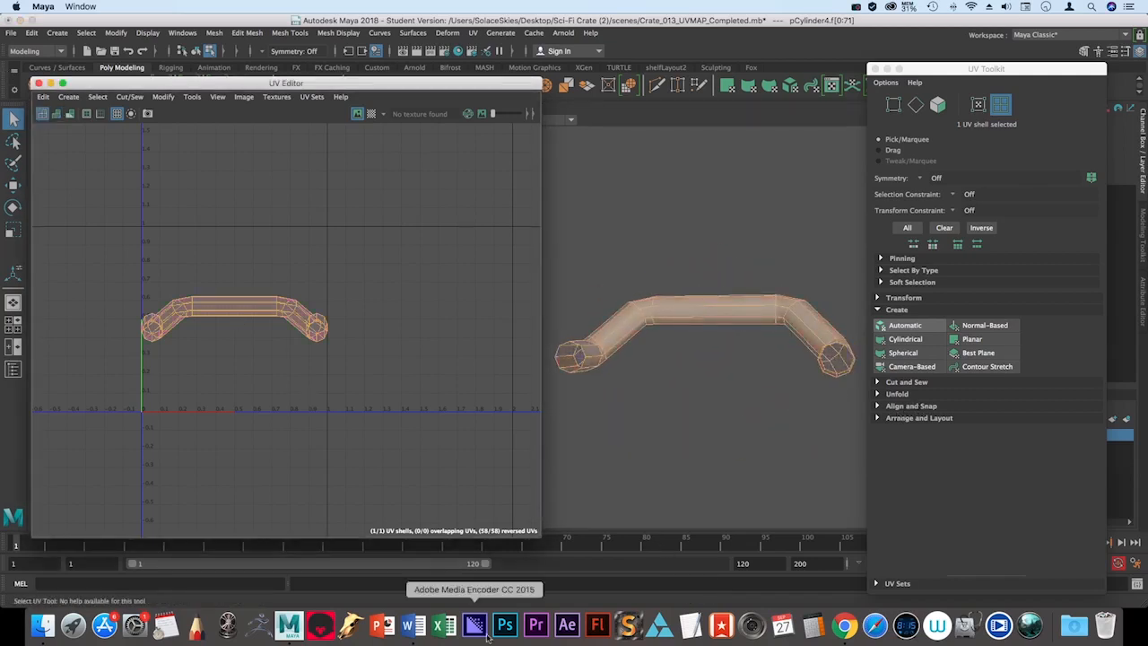
left_click(369, 401)
- Select the lengthwise edge loop running along the hidden underside of the handle as the UV seam
left_click_drag(790, 401, 699, 462, "alt")
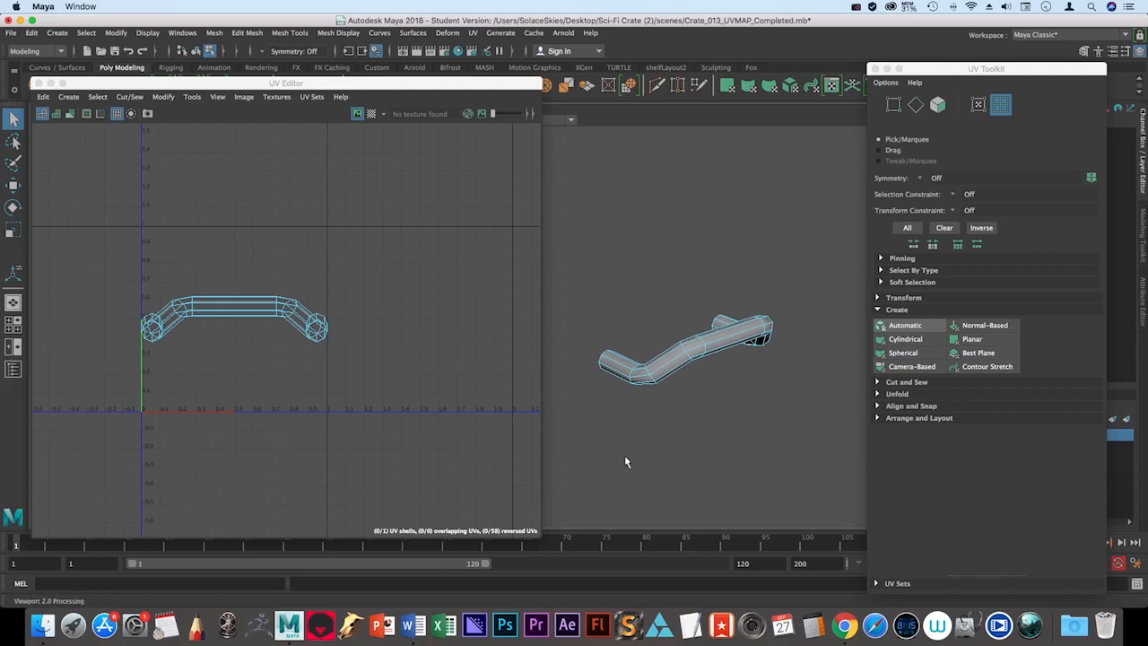
mouse_move(626, 464)
left_mouse_down("alt")
mouse_move(777, 457)
mouse_move(645, 470)
mouse_move(797, 428)
mouse_move(798, 390)
mouse_move(817, 430)
mouse_move(811, 448)
mouse_move(830, 446)
mouse_move(685, 431)
mouse_move(763, 433)
mouse_move(644, 470)
mouse_move(582, 437)
mouse_move(611, 411)
mouse_move(655, 448)
mouse_move(613, 448)
mouse_move(636, 450)
left_mouse_up("alt")
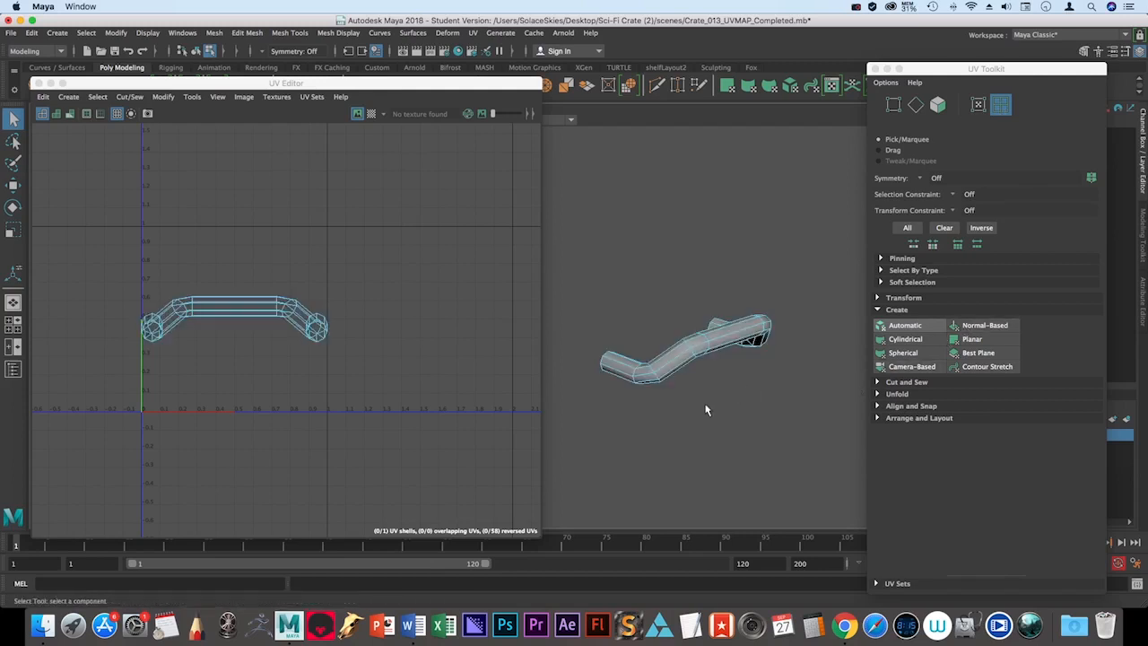
left_click_drag(708, 407, 662, 395, "alt")
right_click_drag(648, 288, 650, 262)
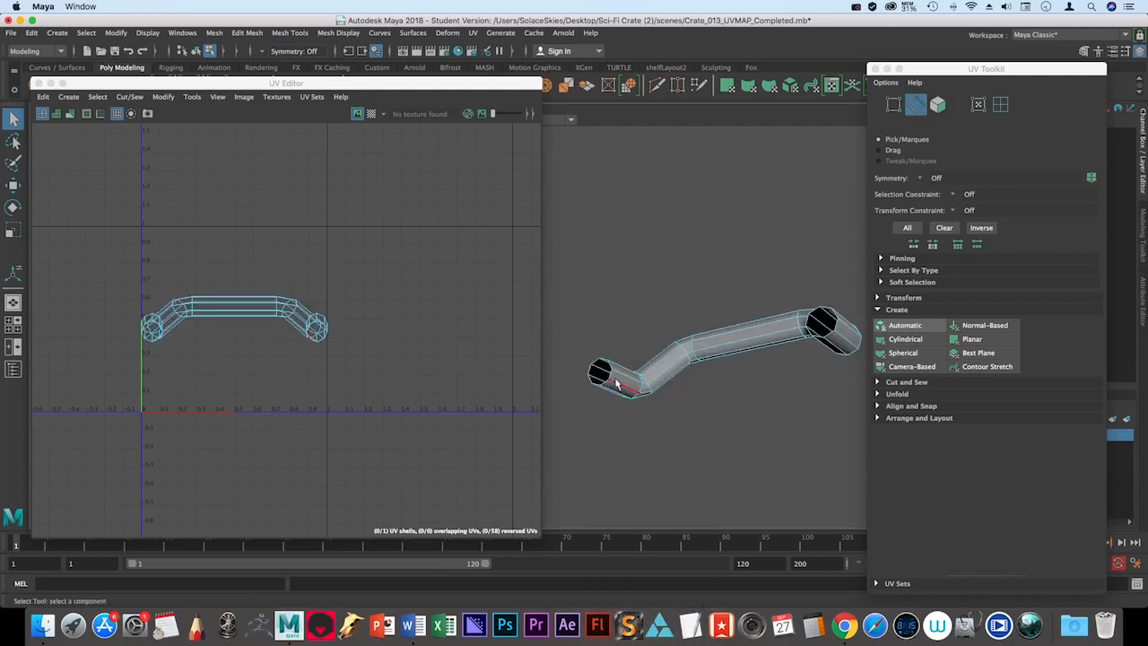
left_click(617, 384)
mouse_move(616, 384)
left_mouse_down("alt")
mouse_move(782, 397)
mouse_move(843, 389)
mouse_move(735, 395)
mouse_move(677, 413)
mouse_move(741, 455)
mouse_move(830, 457)
mouse_move(730, 441)
left_mouse_up("alt")
double_click(839, 381)
key("4")
key("5")
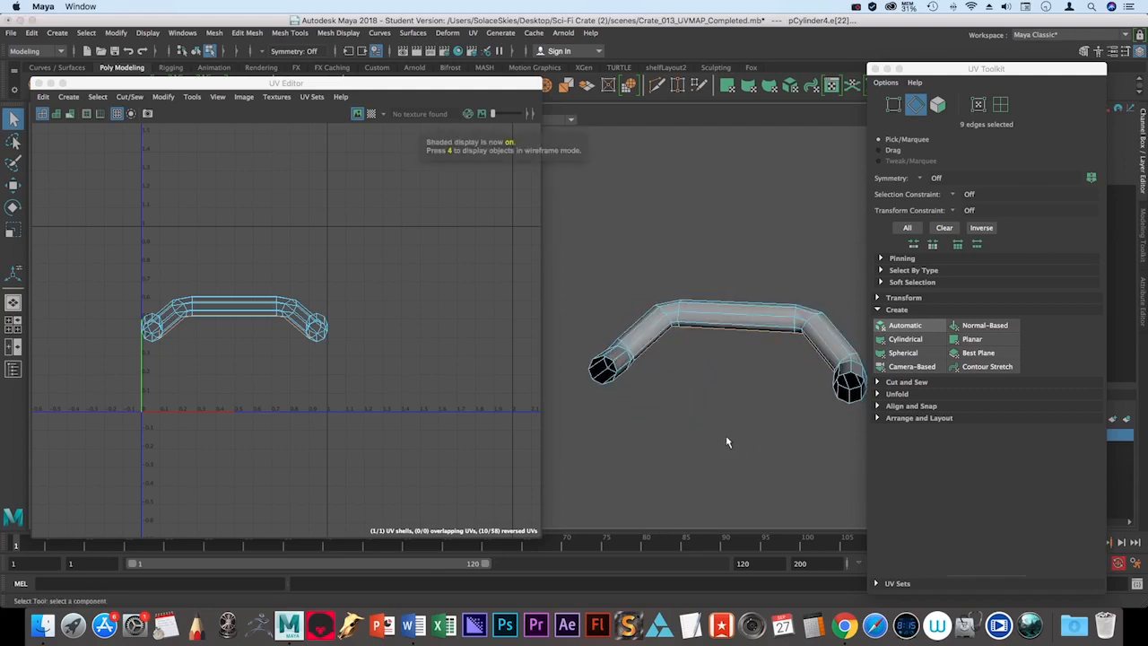
- Cut the handle's UVs along the selected underside edge loop and clear the selection
left_click(213, 308)
right_click(213, 307, "shift")
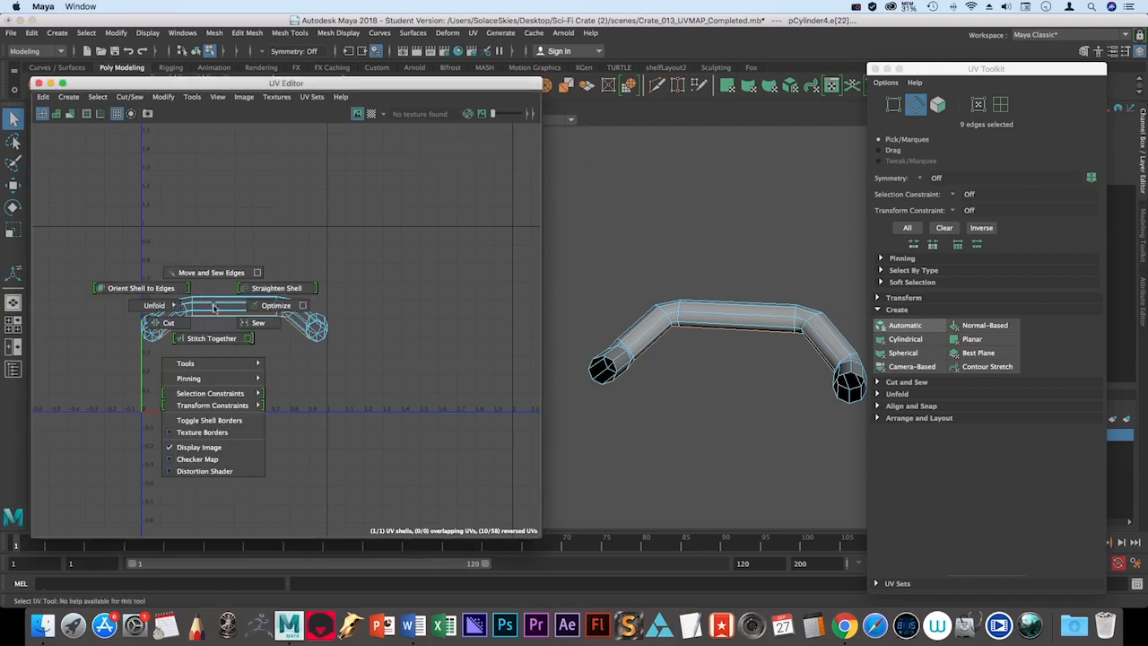
right_click_drag(213, 307, 187, 325, "shift")
key("w")
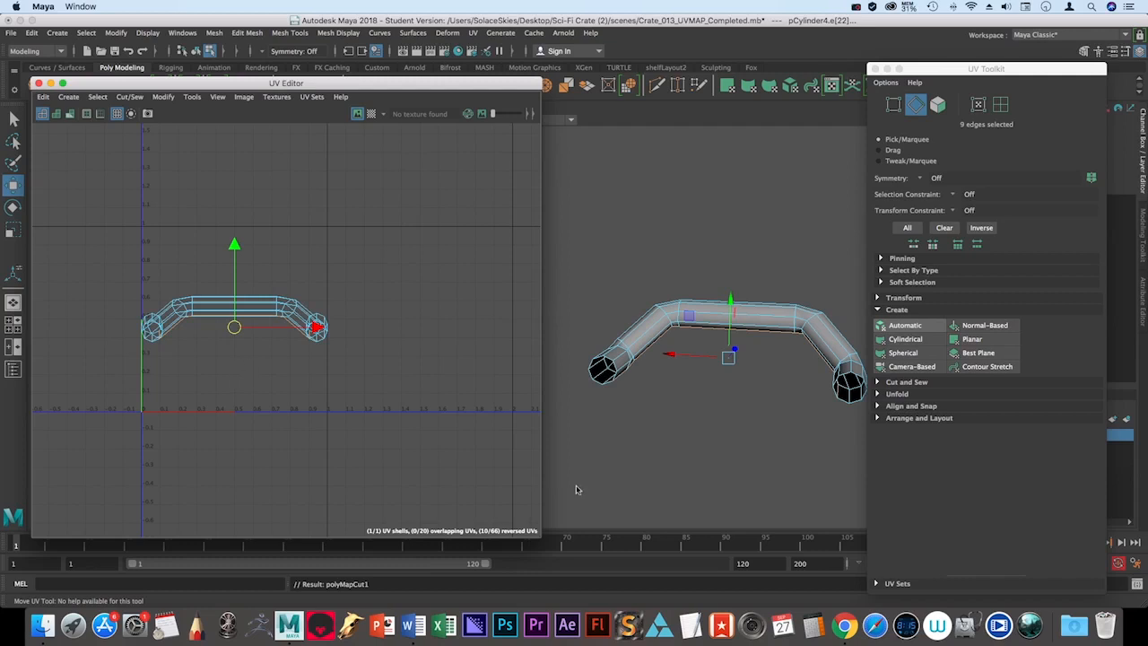
left_click(378, 410)
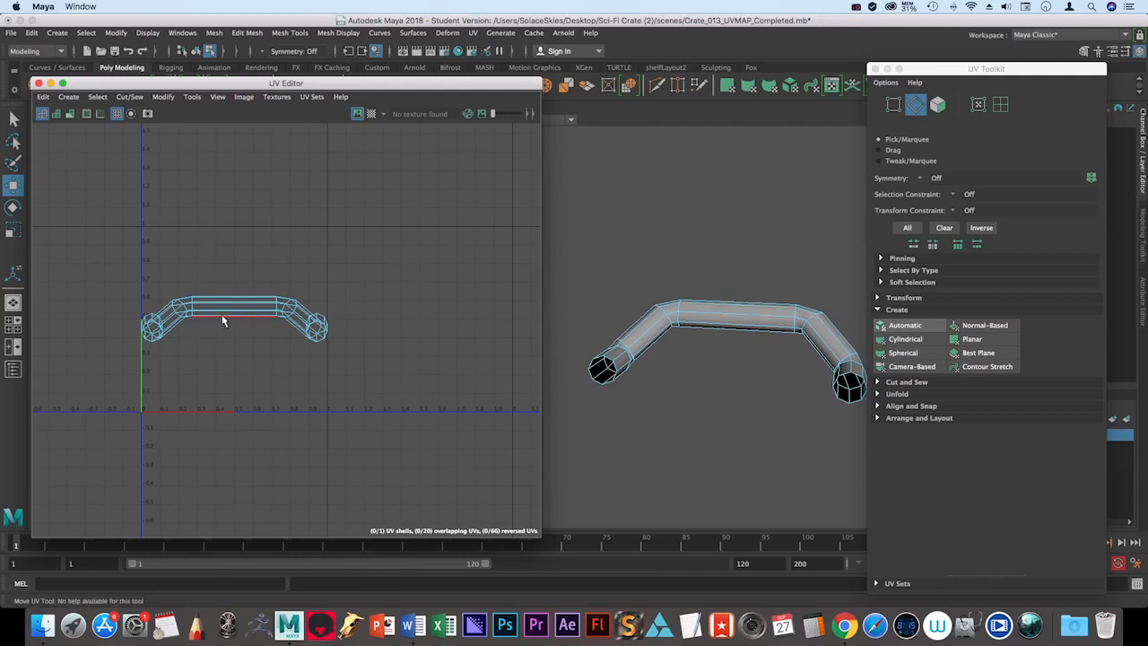
- Open the Unfold UVs options in UV shell mode, reset the settings to defaults and set the map size to 4096
right_click_drag(223, 305, 134, 268)
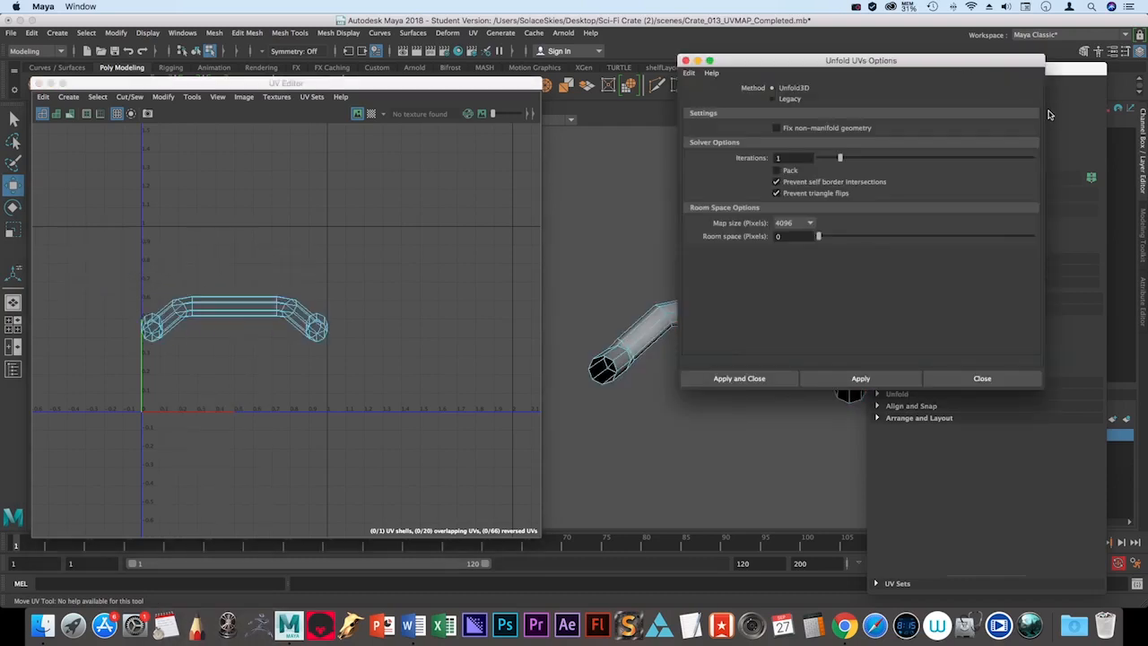
left_click_drag(943, 70, 672, 155)
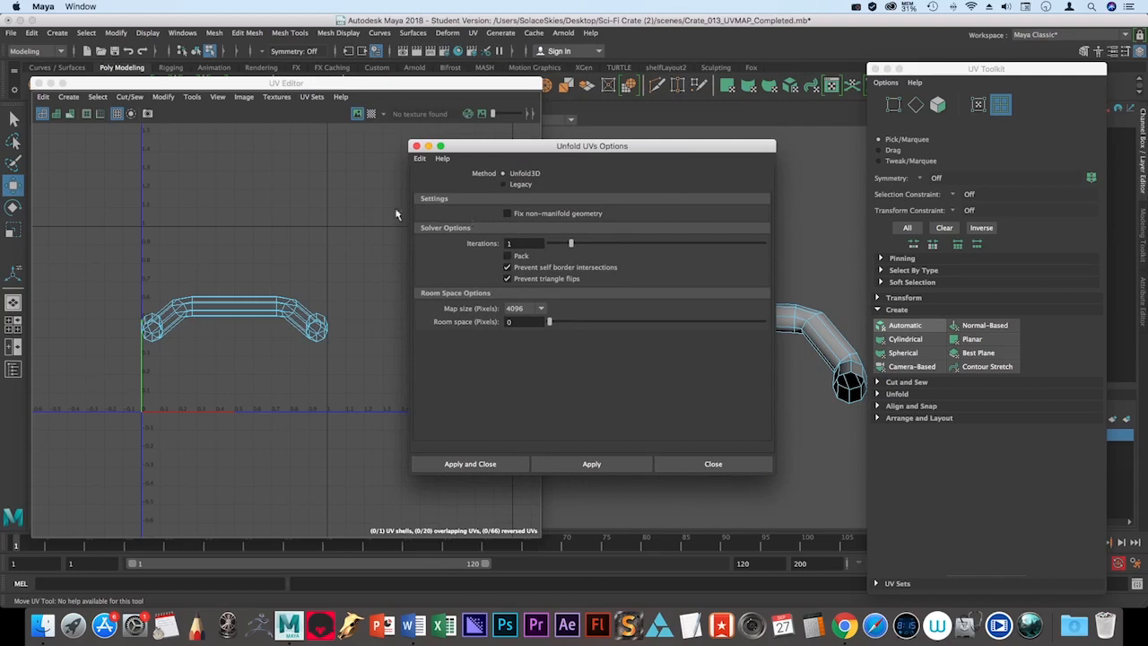
left_click(419, 159)
left_click(447, 182)
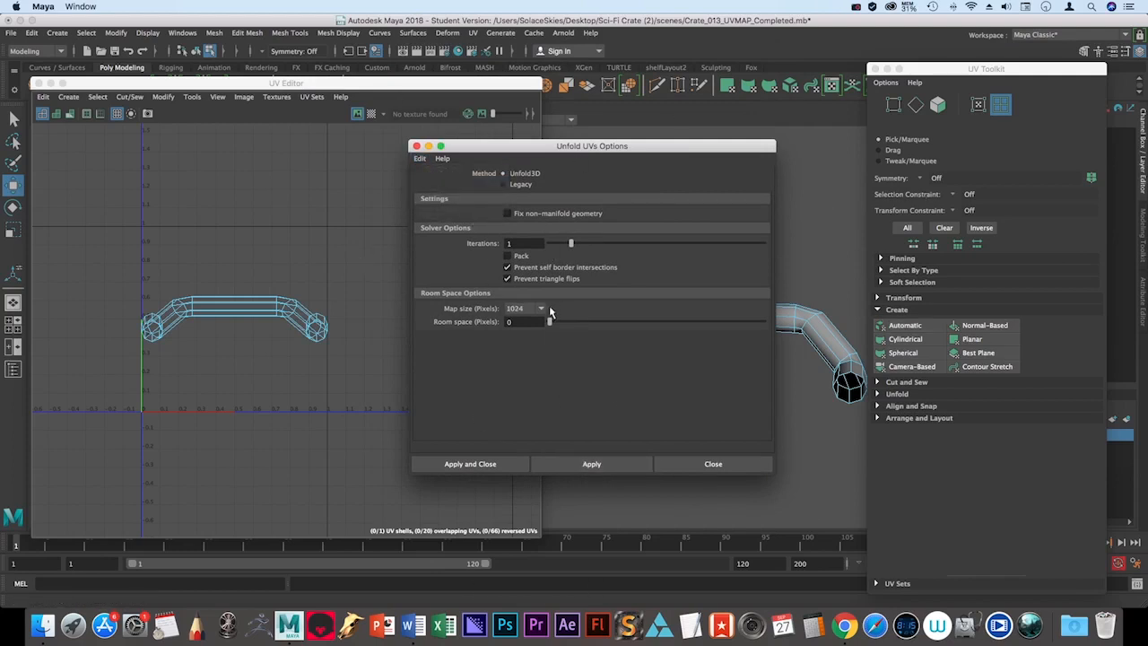
left_click(541, 309)
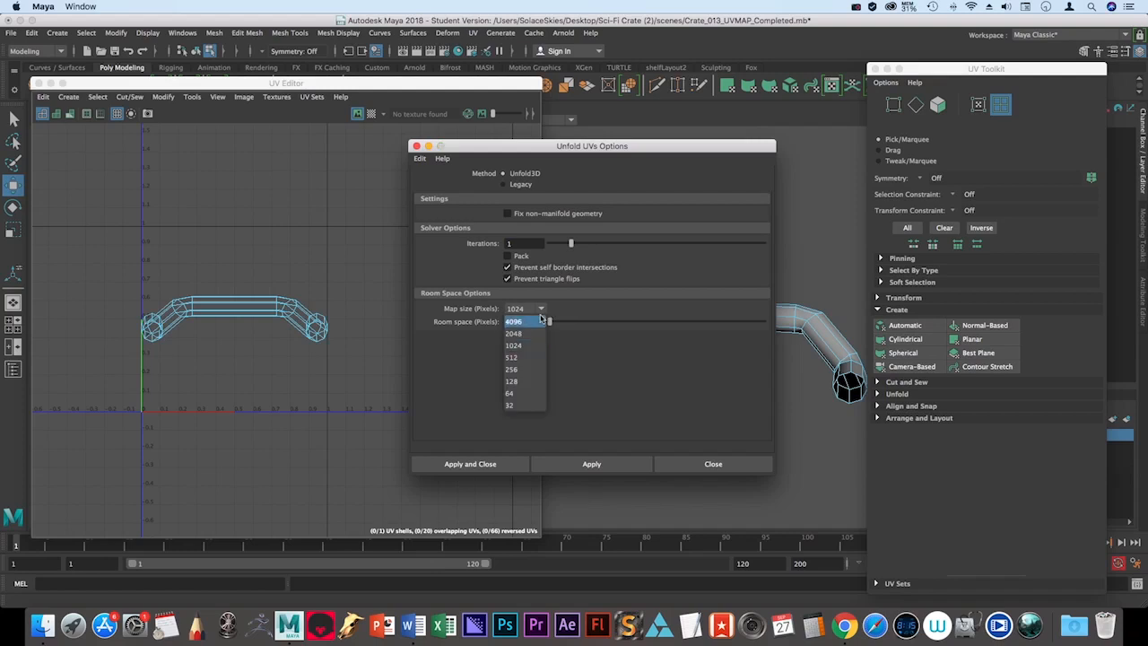
left_click(513, 321)
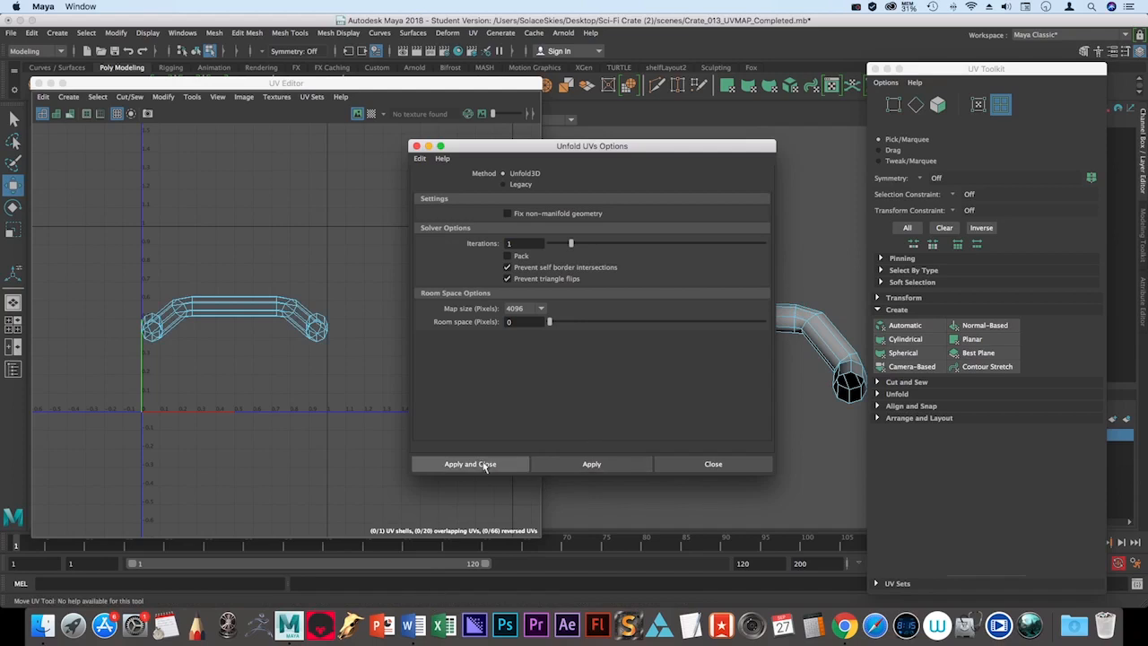
- Select the handle's entire UV shell and unfold it with the 4096 map size settings
left_click(484, 465)
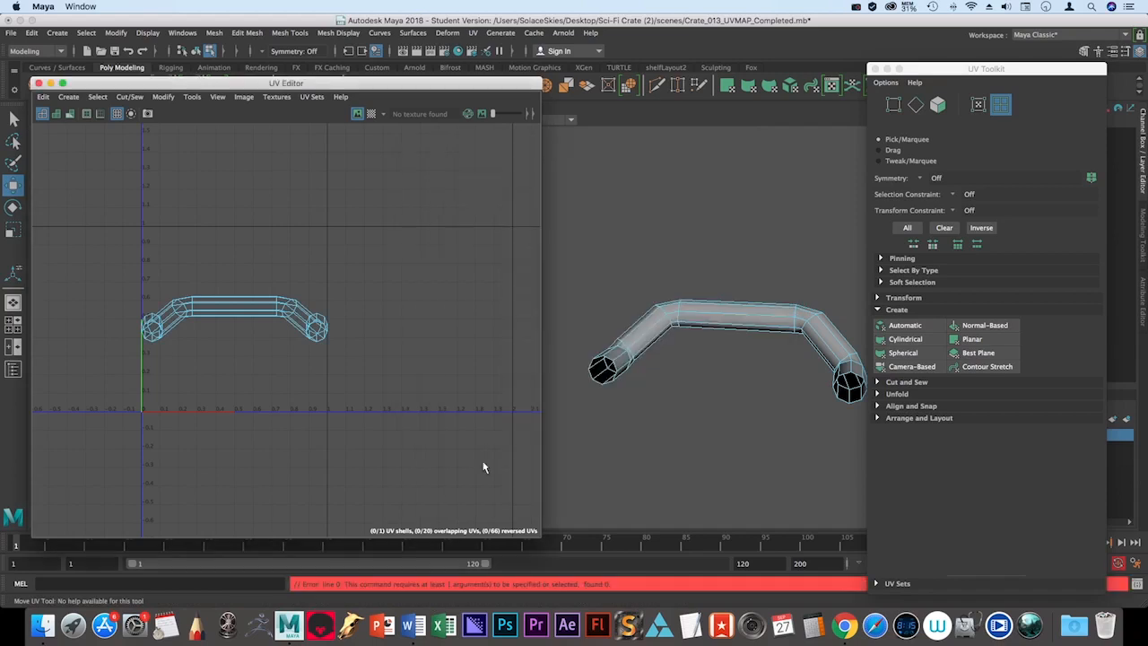
left_click(256, 316)
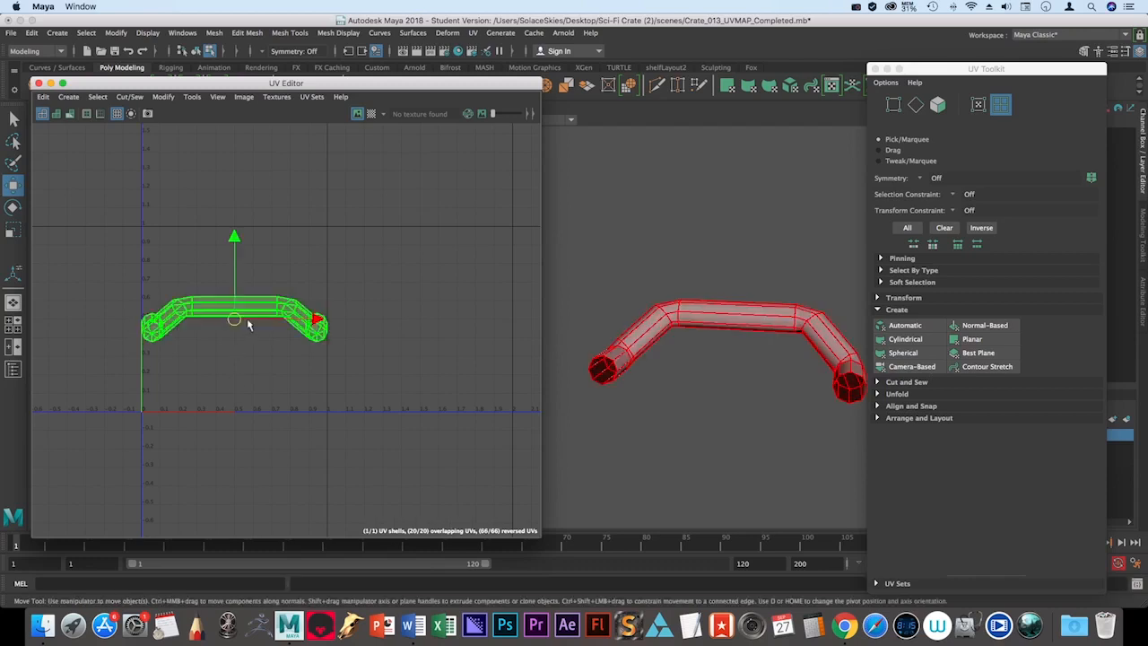
key("g")
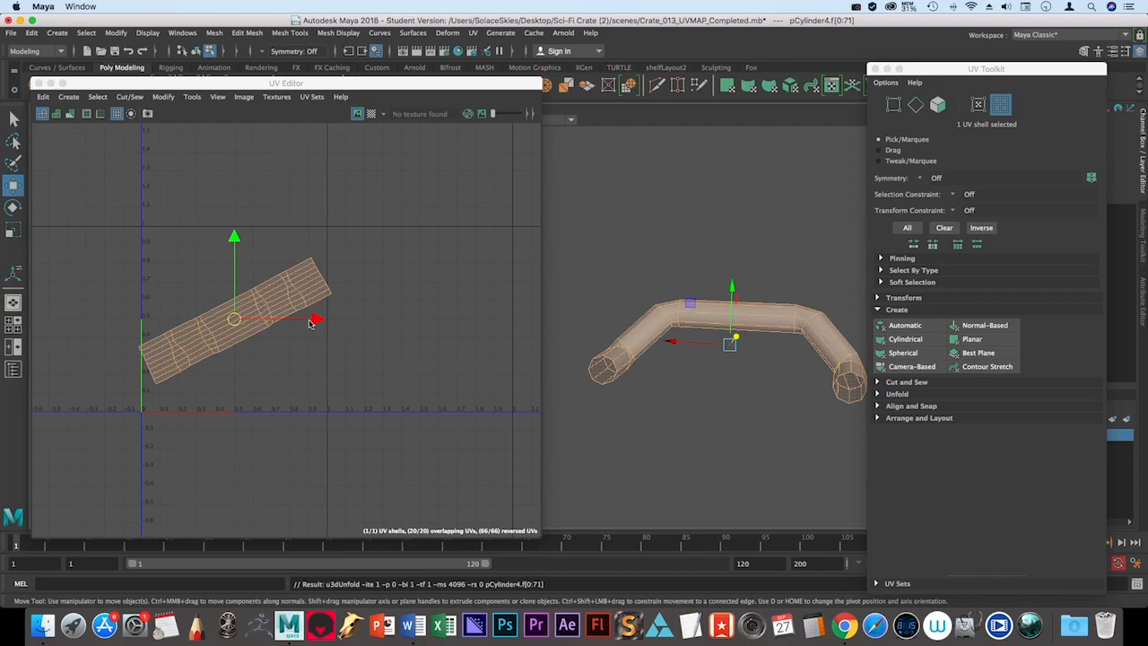
- Check the unfolded handle shell with the shaded and UV distortion displays, then return to plain wireframe display
left_click_drag(421, 83, 430, 115)
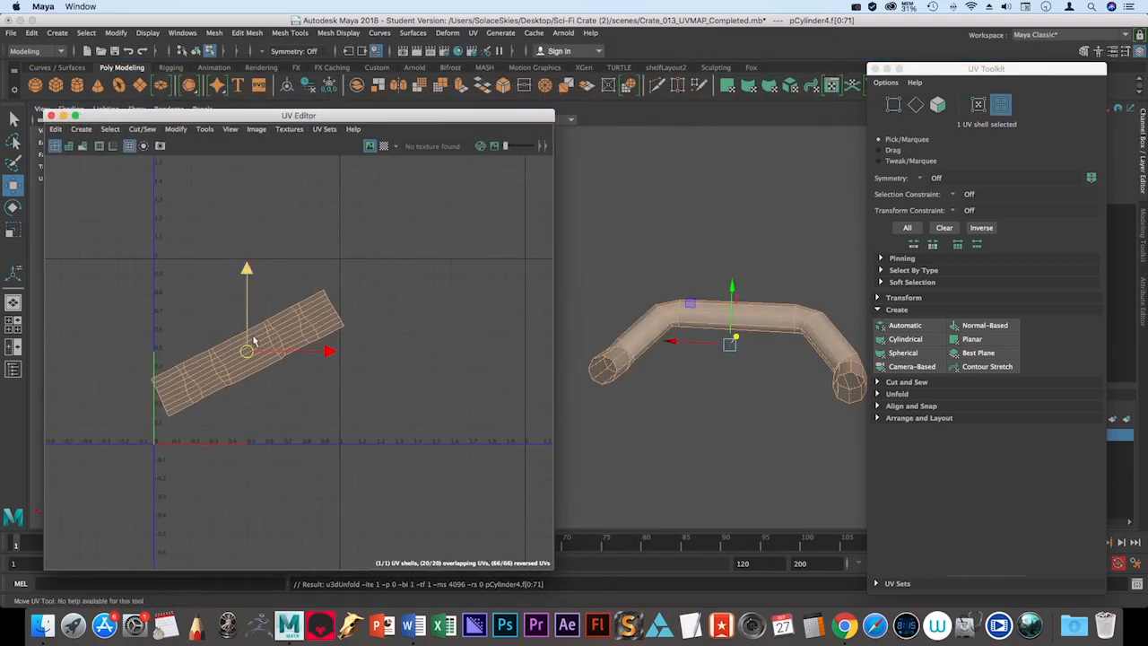
left_click_drag(708, 188, 628, 358, "alt")
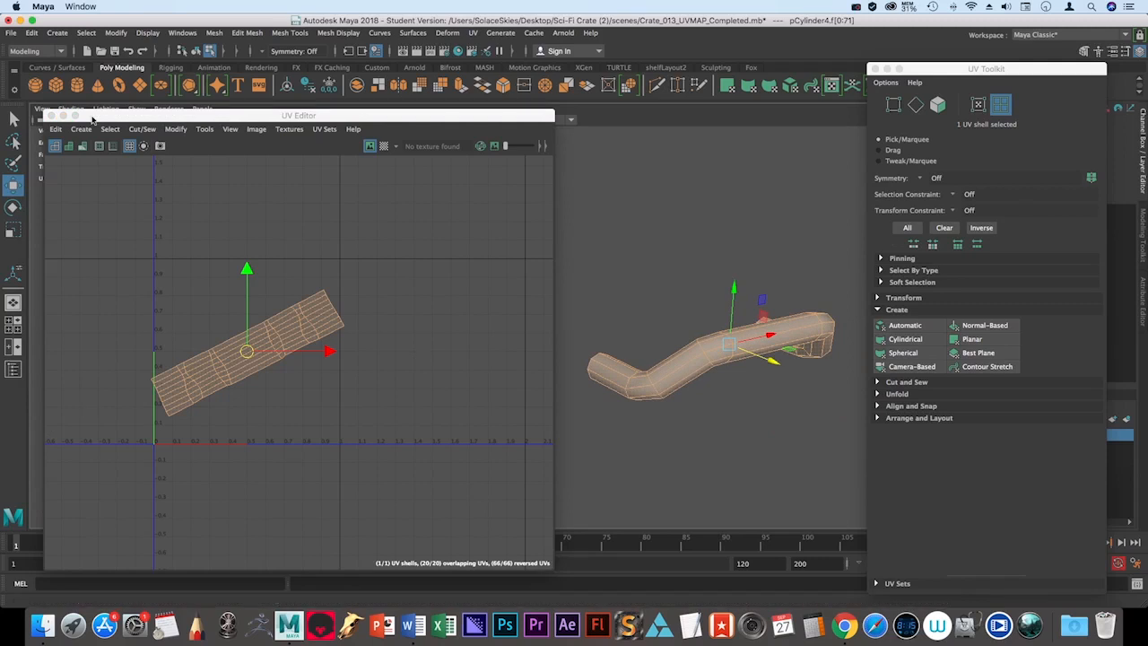
left_click(68, 145)
left_click(111, 258)
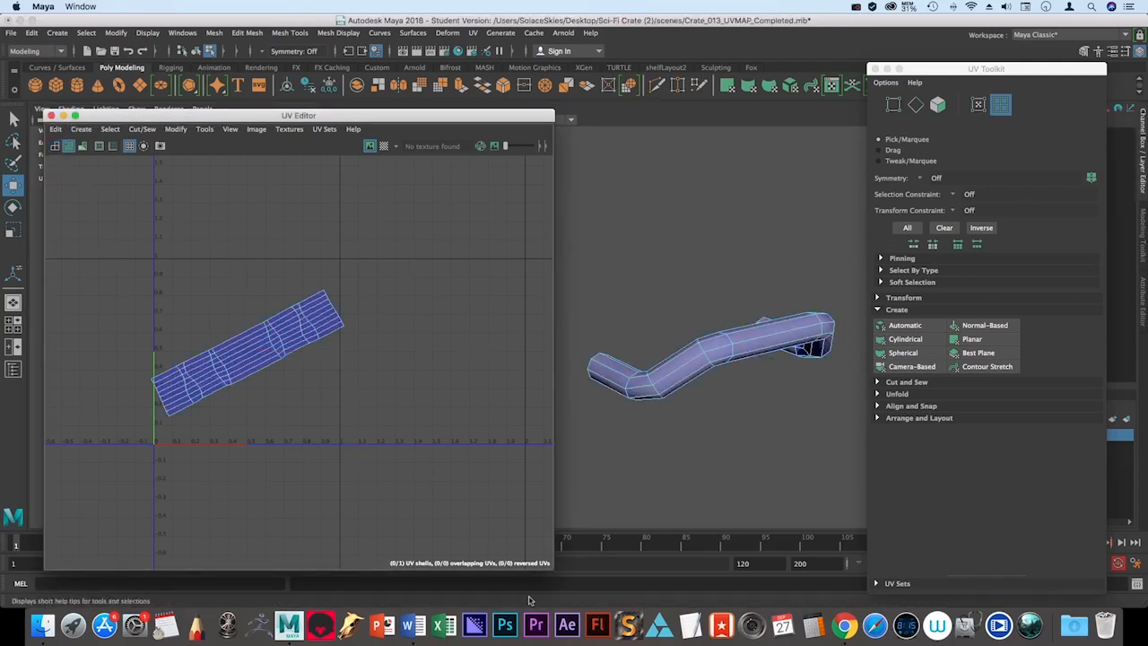
left_click(83, 146)
left_click_drag(106, 116, 101, 87)
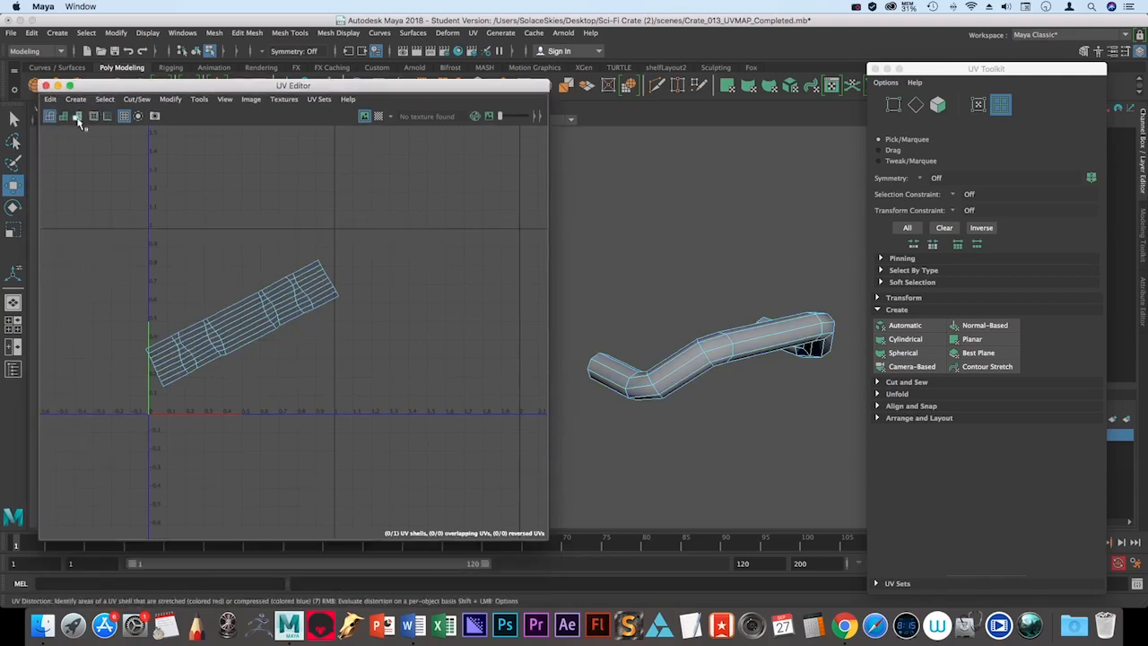
left_click(77, 116)
scroll(194, 290, "up", 2)
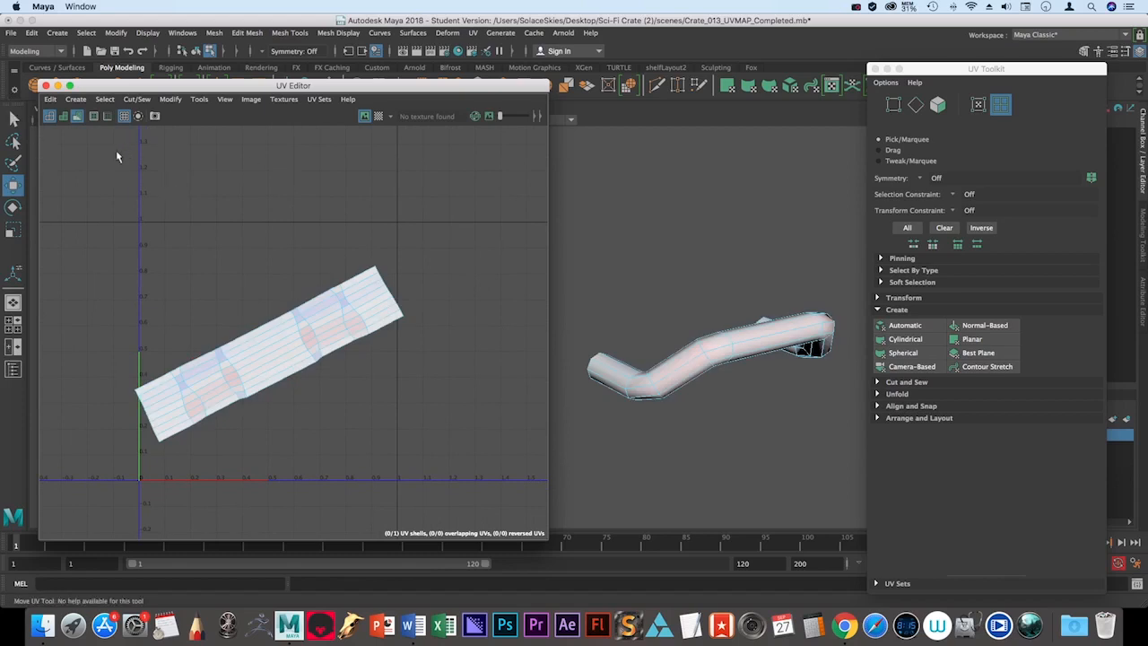
left_click(49, 116)
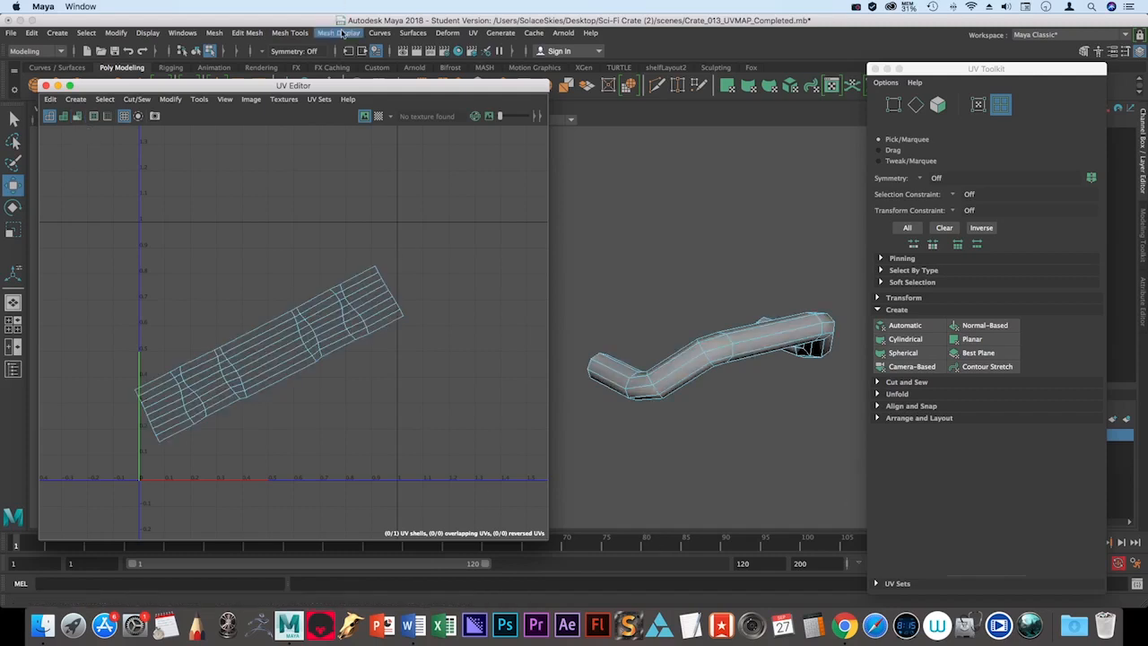
- Preview the checker map on the handle from another angle to judge texture stretching, then turn it off
left_click(378, 115)
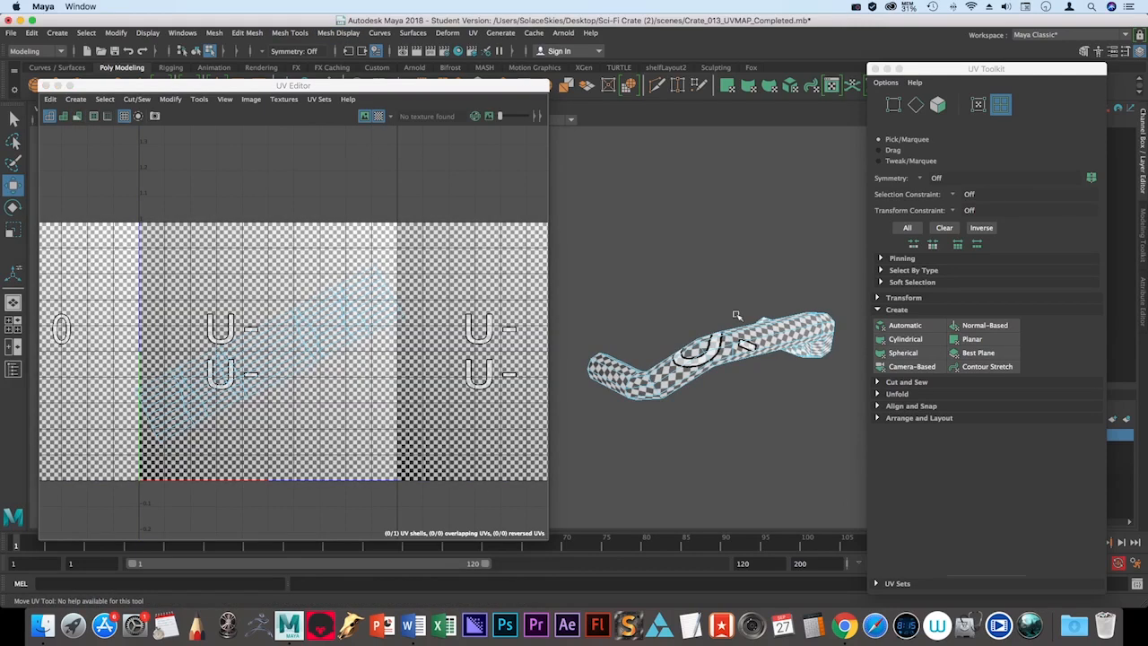
left_click_drag(736, 315, 835, 272, "alt")
left_click(72, 105)
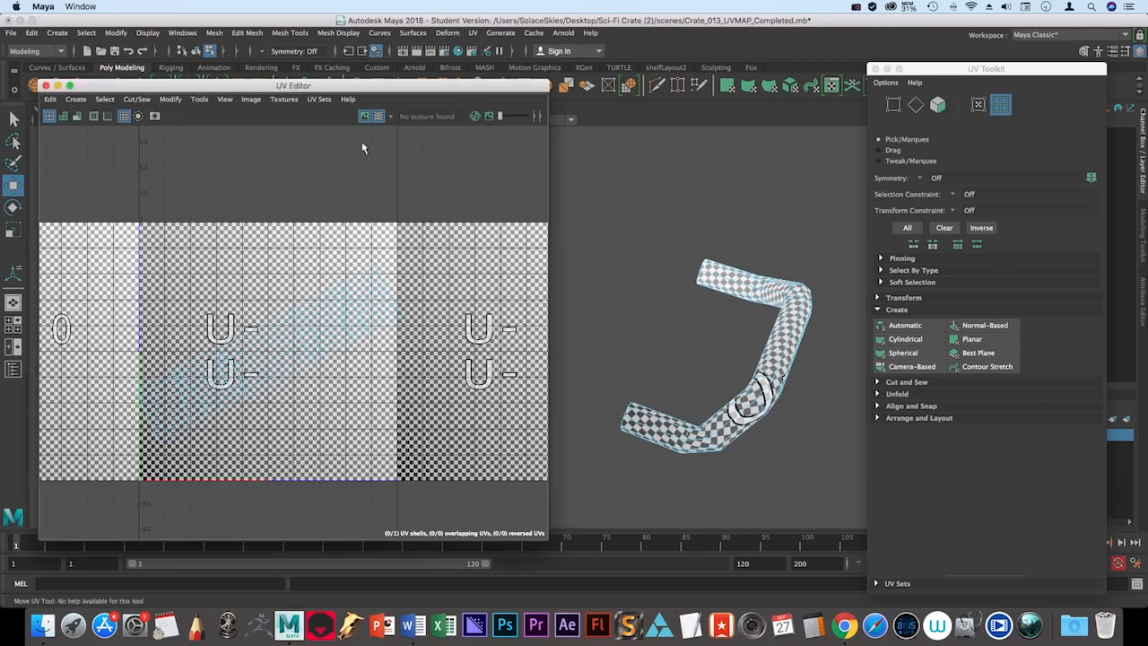
left_click(378, 116)
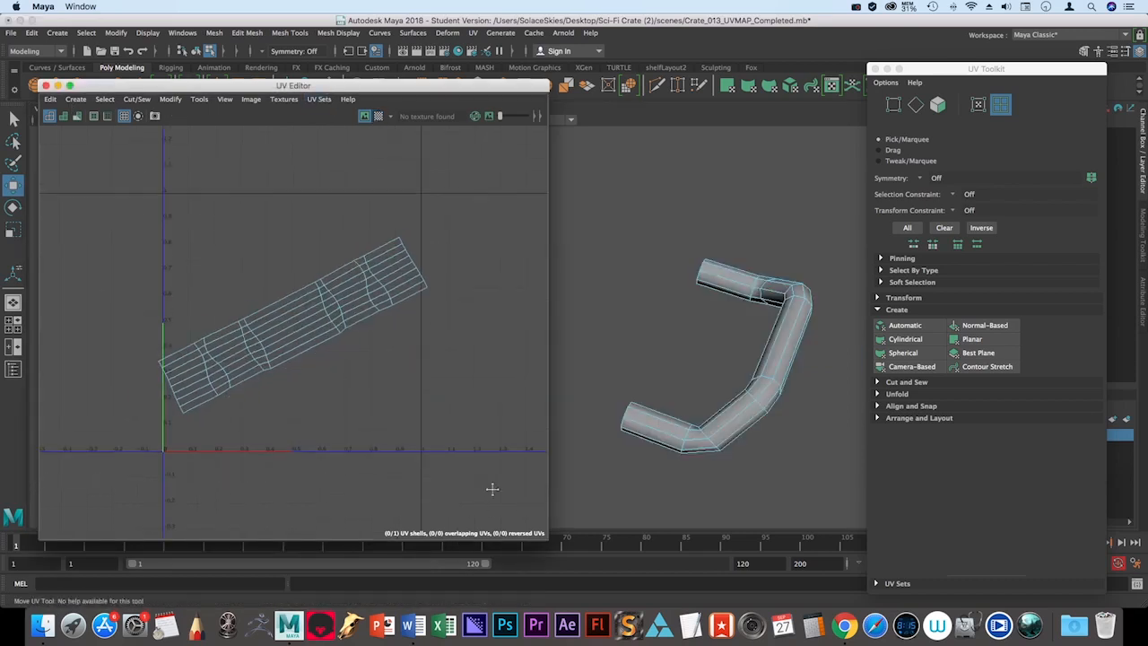
- Move the handle's UV shell horizontally out of the 0–1 UV space, centring it at about U 1.8
right_click_drag(493, 489, 312, 415, "alt")
mouse_move(312, 414)
middle_mouse_down("alt")
mouse_move(303, 446)
mouse_move(309, 423)
middle_mouse_up("alt")
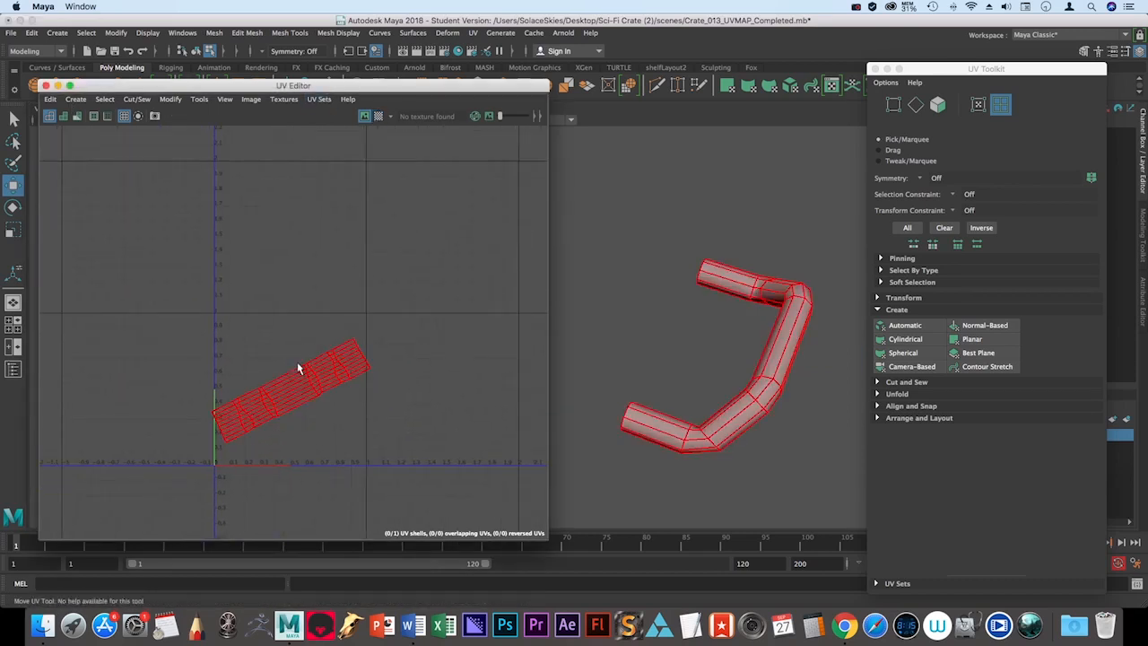
left_click(299, 368)
left_click_drag(373, 389, 583, 395)
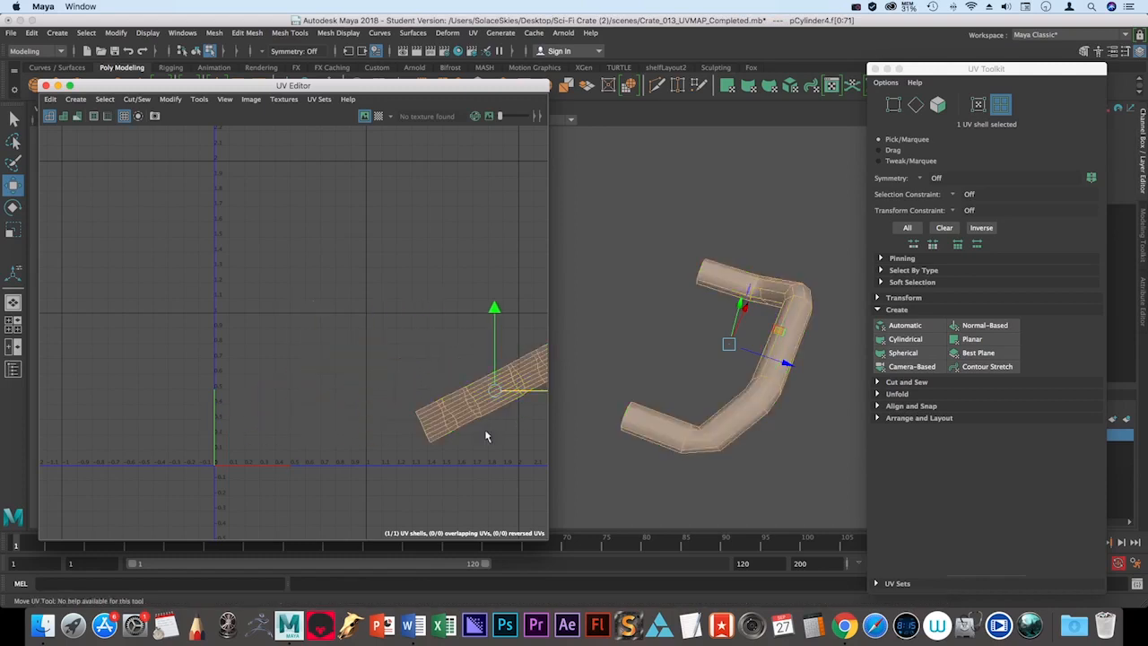
right_click_drag(487, 436, 341, 407, "alt")
middle_click_drag(450, 452, 344, 397, "alt")
right_click_drag(344, 397, 406, 404, "alt")
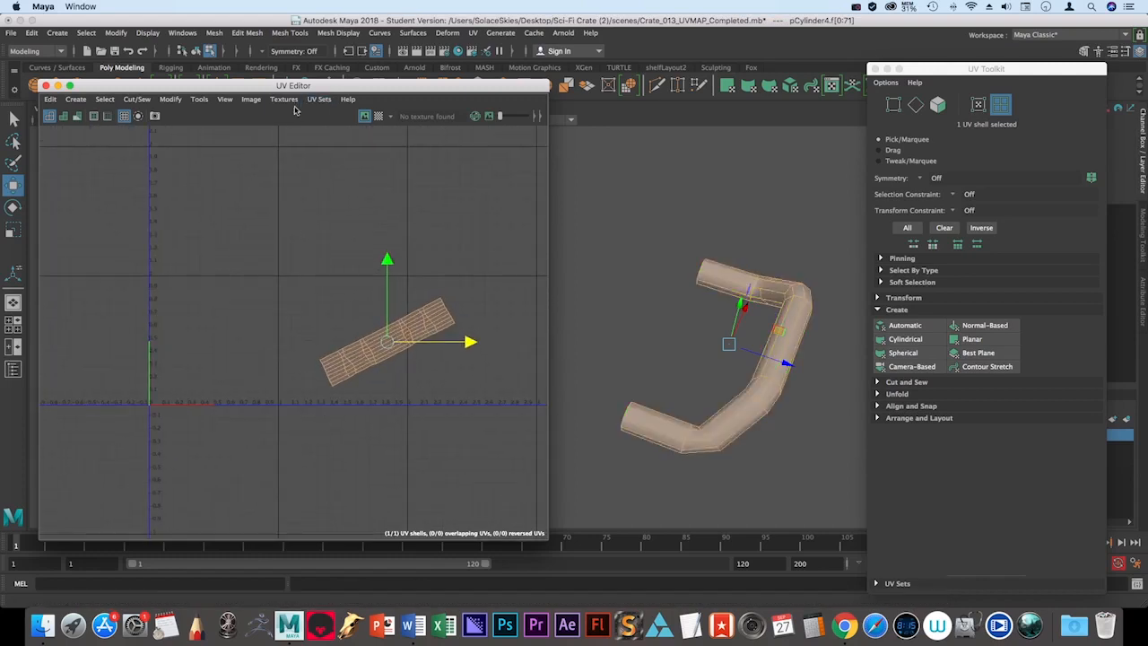
- Shift the UV Editor window, rotate the handle's UV shell slightly clockwise toward horizontal and clear the selection
left_click_drag(303, 86, 567, 79)
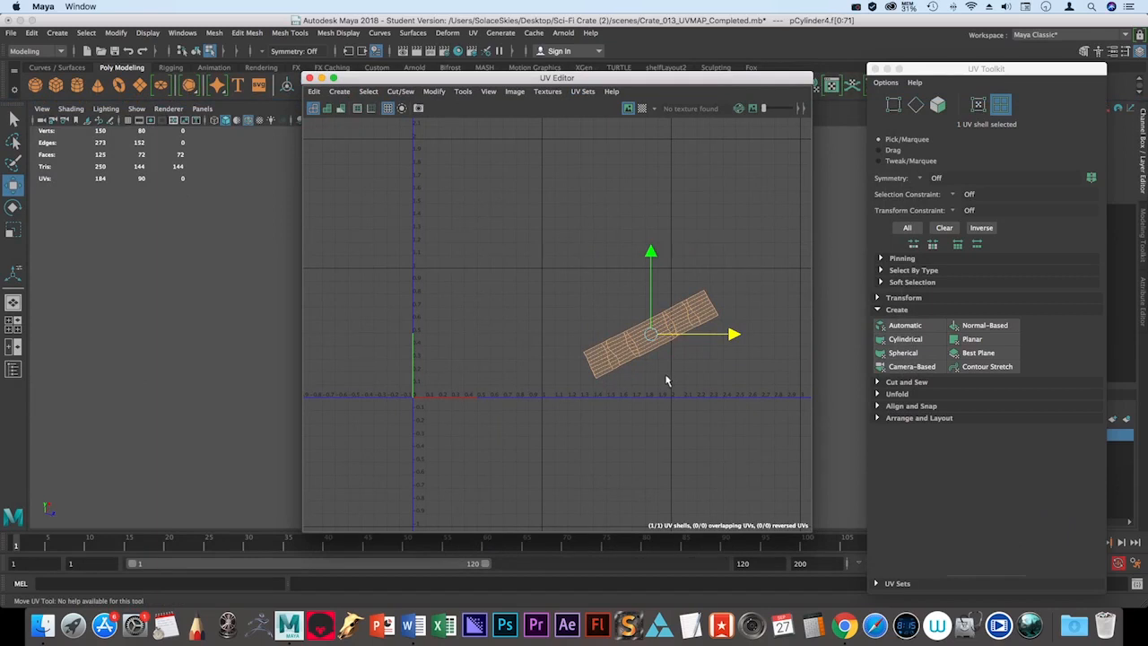
key("e")
mouse_move(681, 267)
left_mouse_down()
mouse_move(723, 318)
mouse_move(727, 356)
mouse_move(744, 333)
mouse_move(700, 266)
left_mouse_up()
left_click(564, 205)
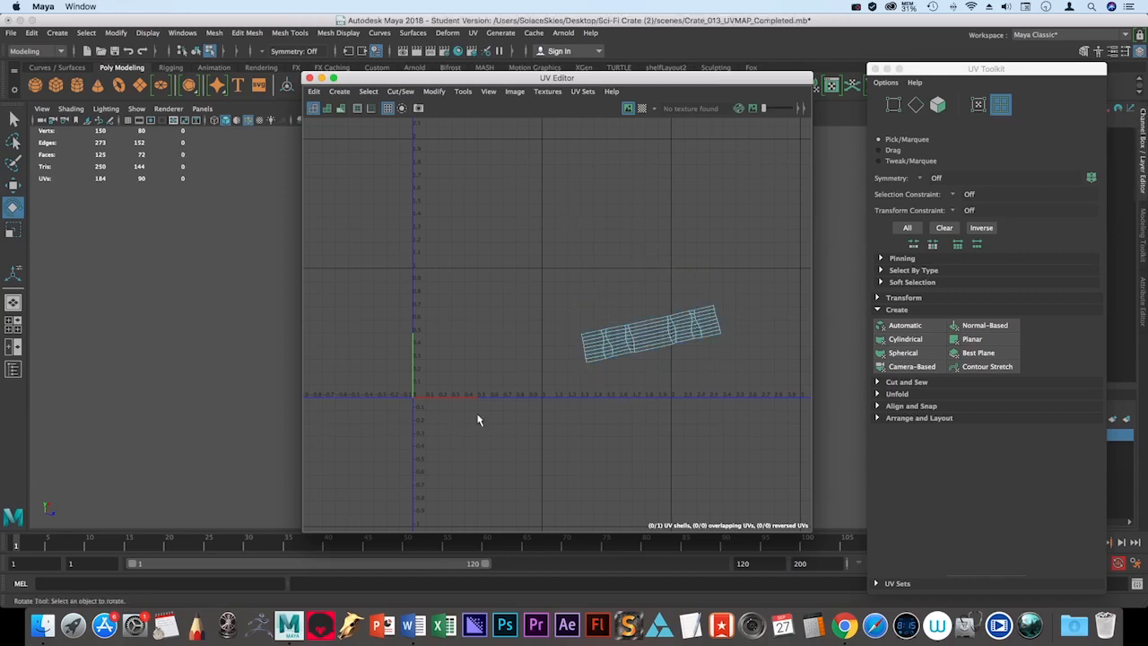
- Open the rotate tool's settings and arrange the windows so the Rotate UV options show beside the UV Editor
double_click(13, 208)
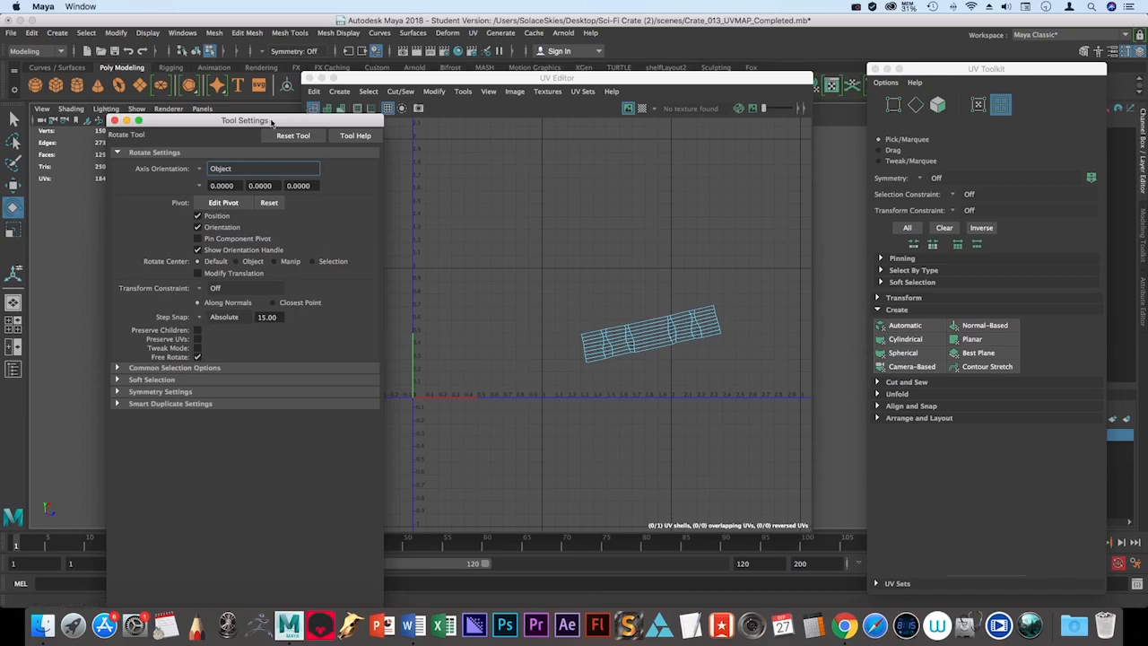
left_click_drag(271, 122, 225, 94)
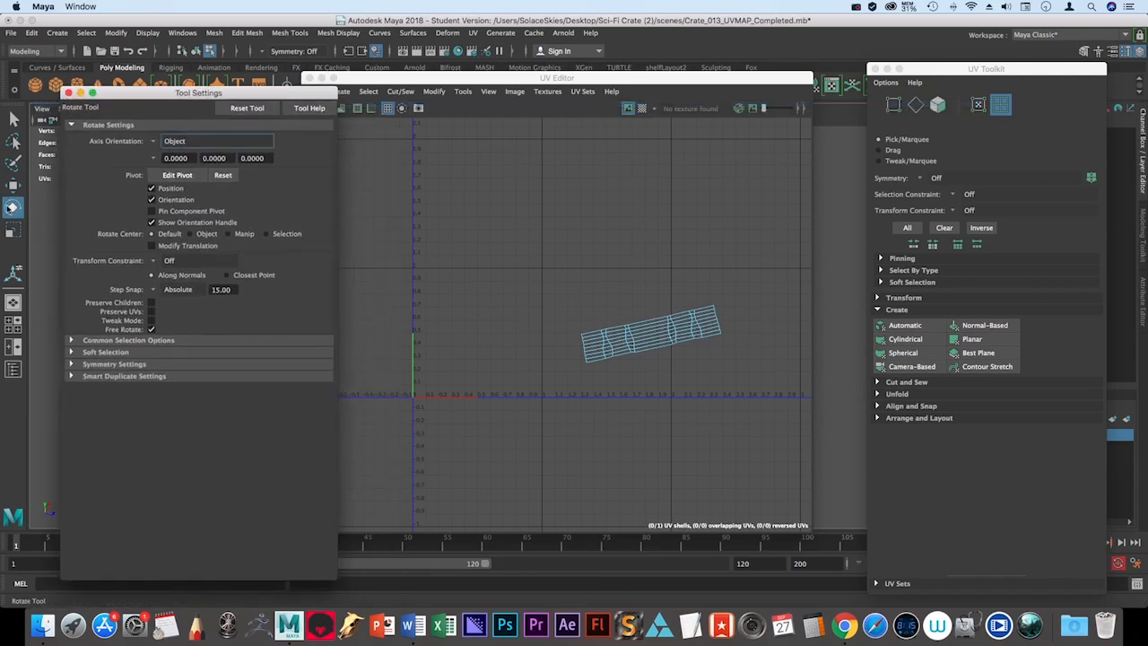
mouse_move(133, 88)
left_mouse_down()
mouse_move(133, 108)
mouse_move(123, 90)
left_mouse_up()
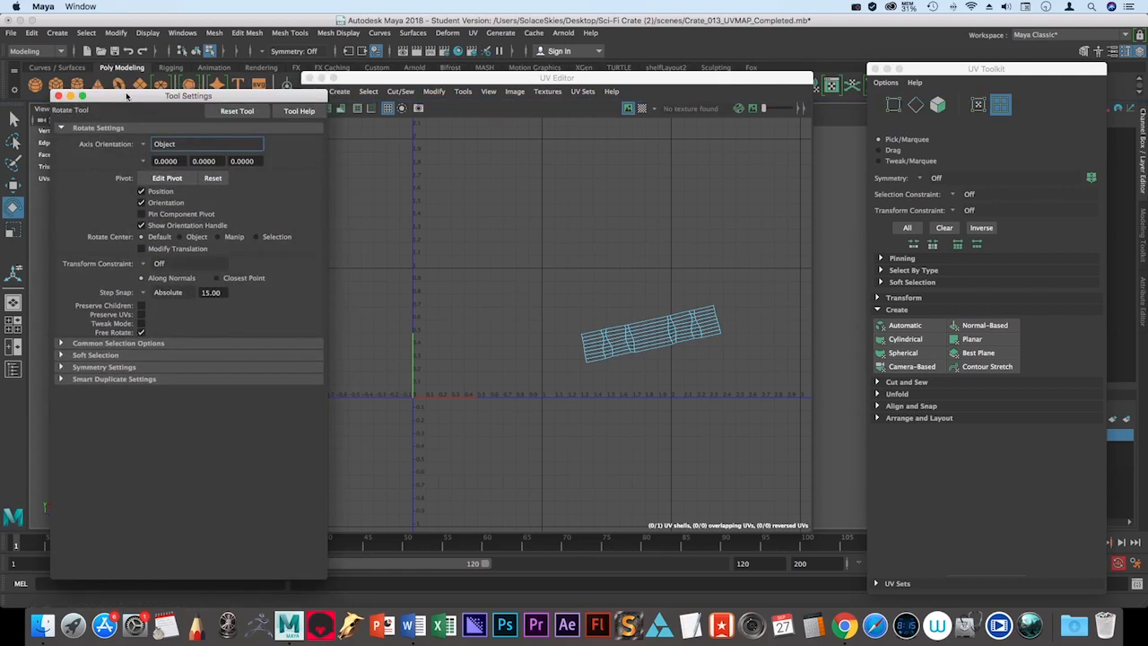
left_click(625, 83)
left_click_drag(496, 82, 549, 87)
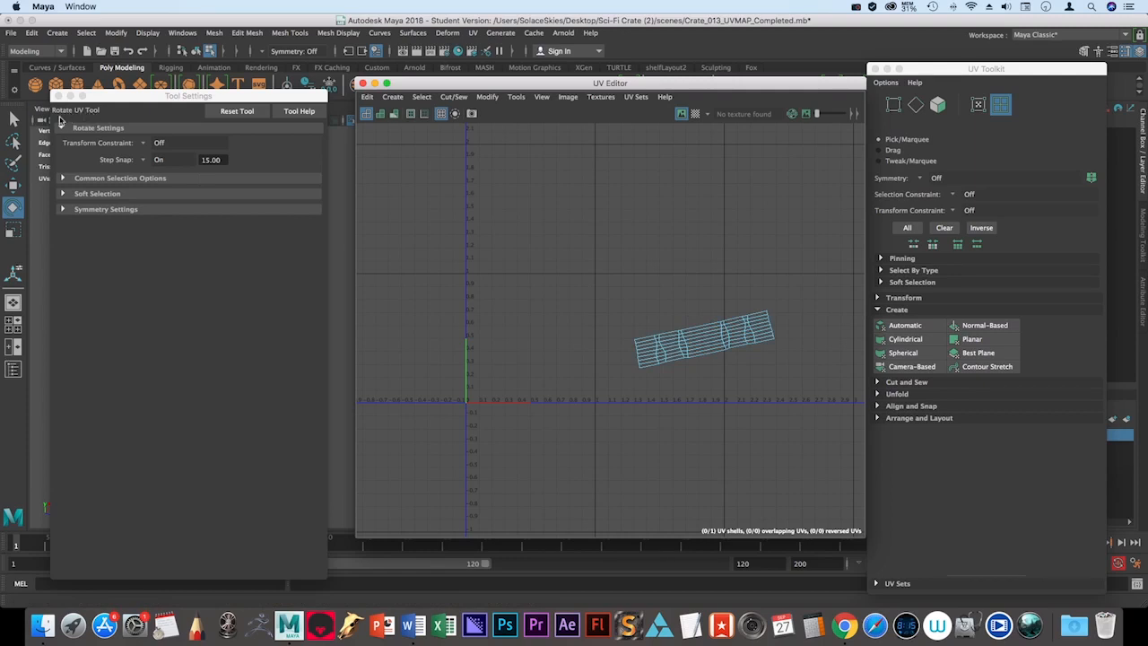
- Turn off Step Snap in the Rotate UV tool settings to allow free rotation
left_click(147, 160)
left_click(154, 180)
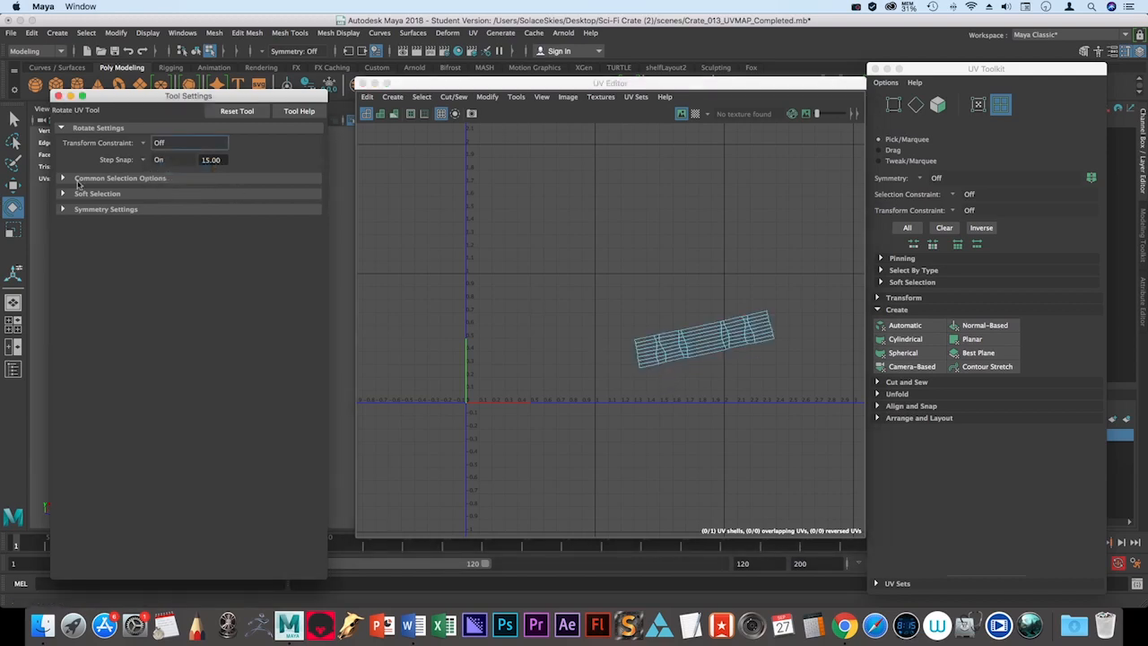
left_click(145, 159)
left_click(157, 170)
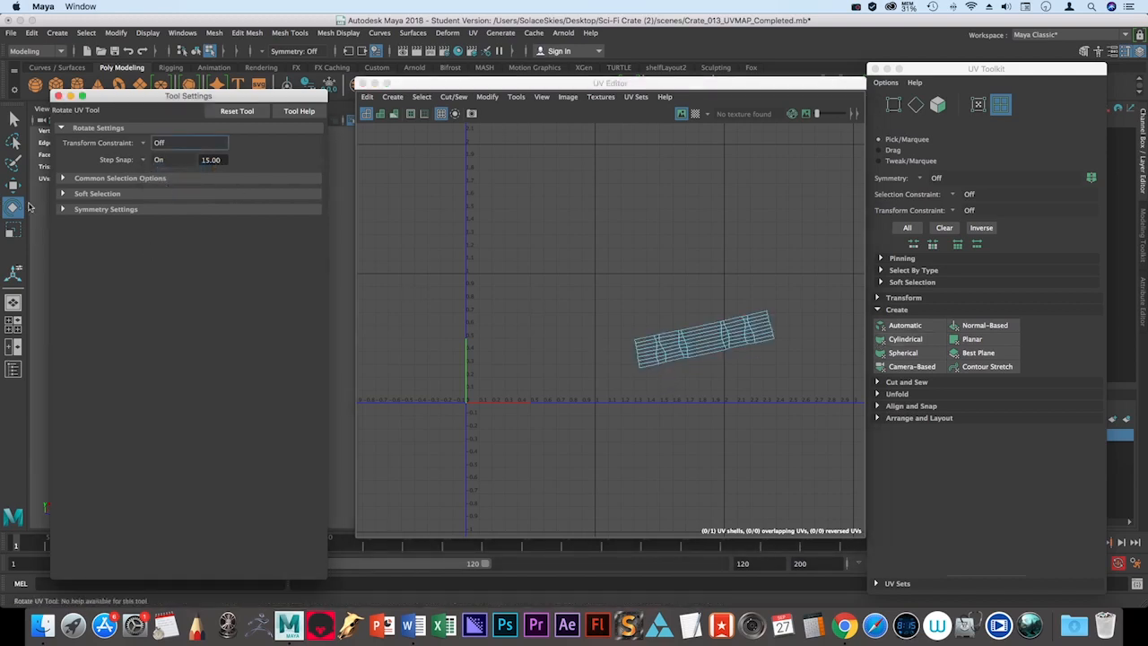
left_click(157, 165)
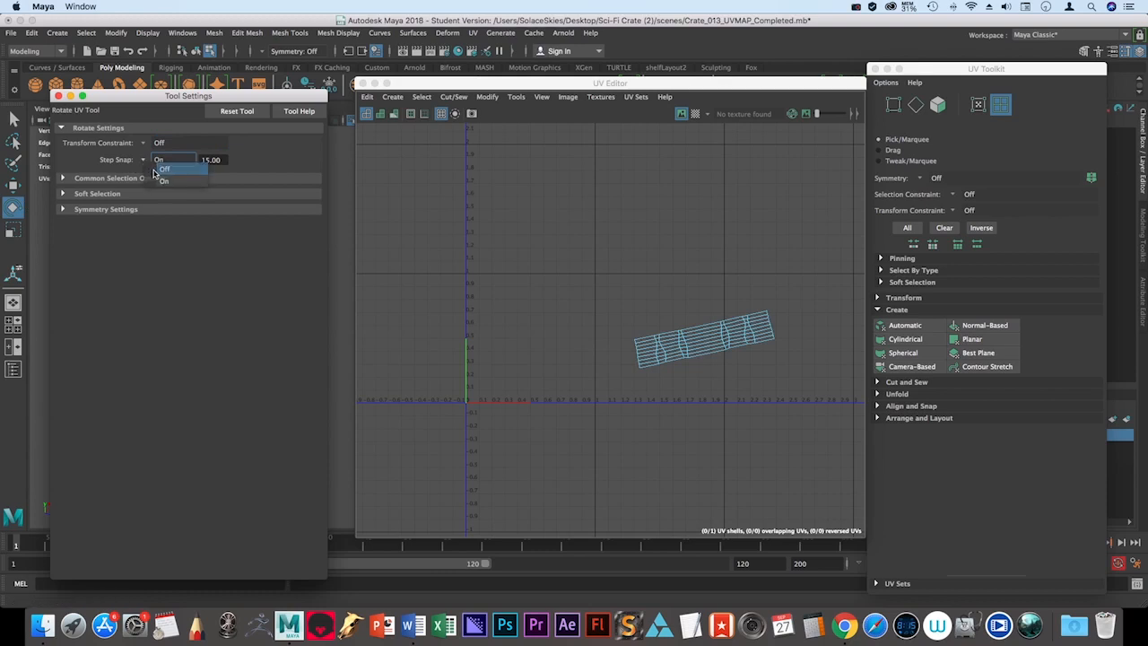
left_click(164, 160)
left_click(145, 161)
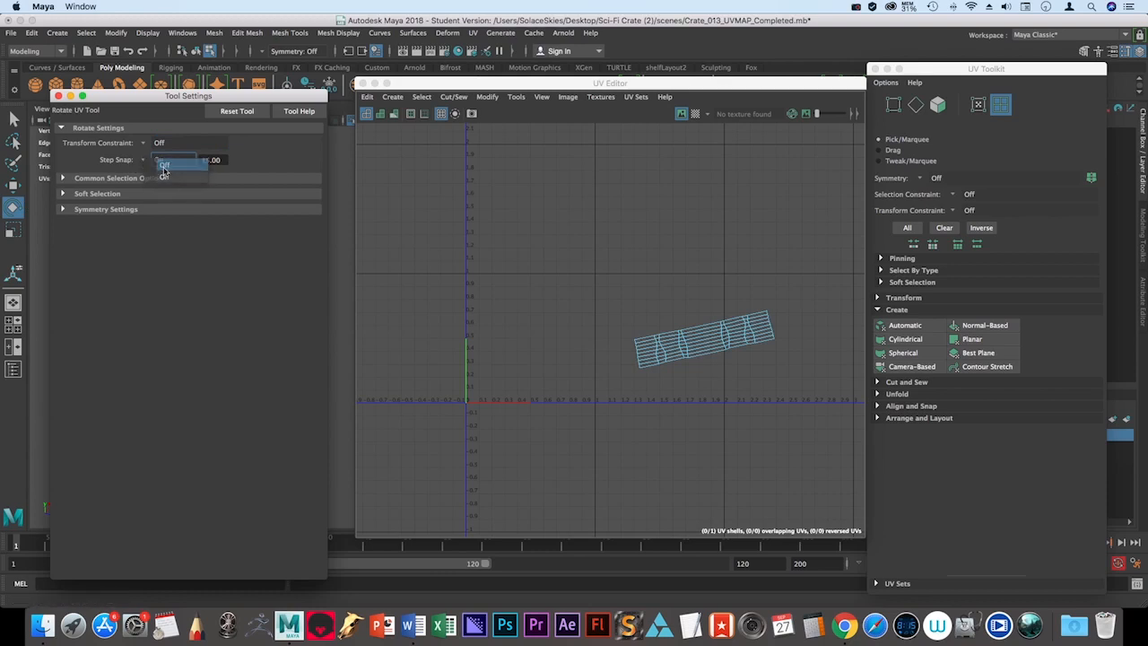
left_click(159, 175)
left_click(161, 160)
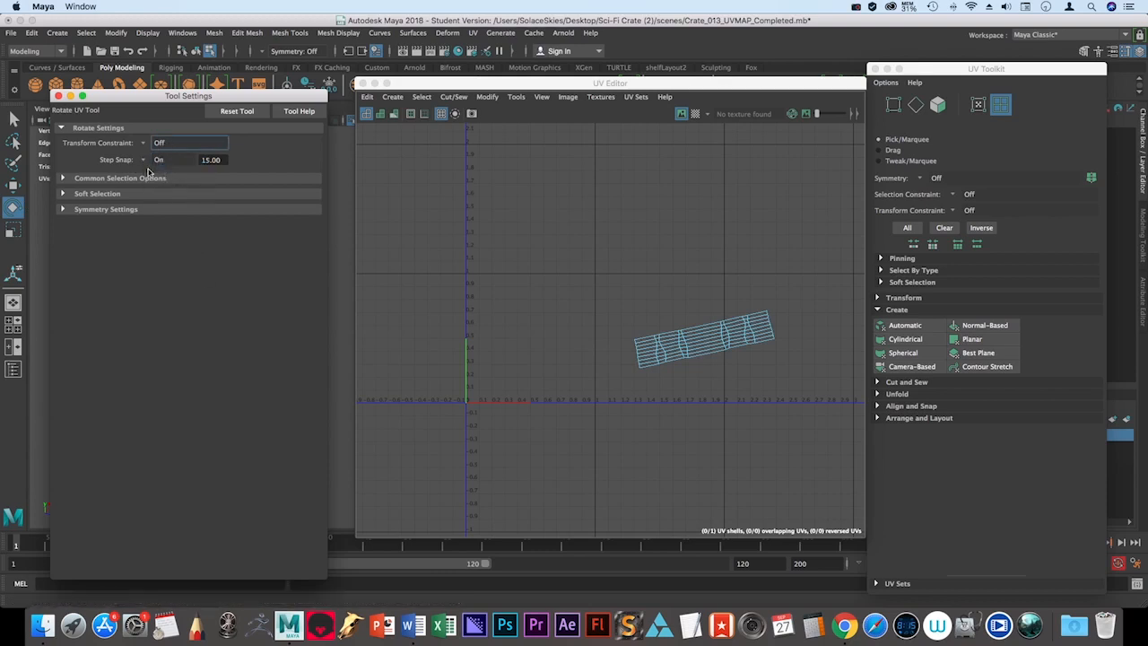
left_click(165, 166)
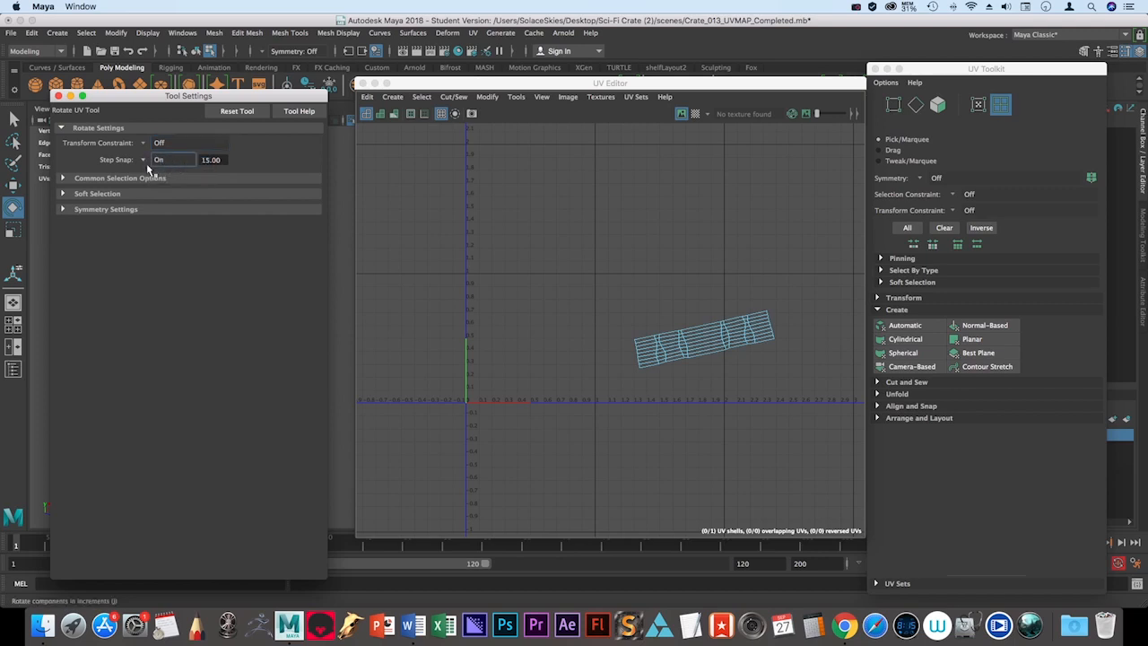
left_click(151, 163)
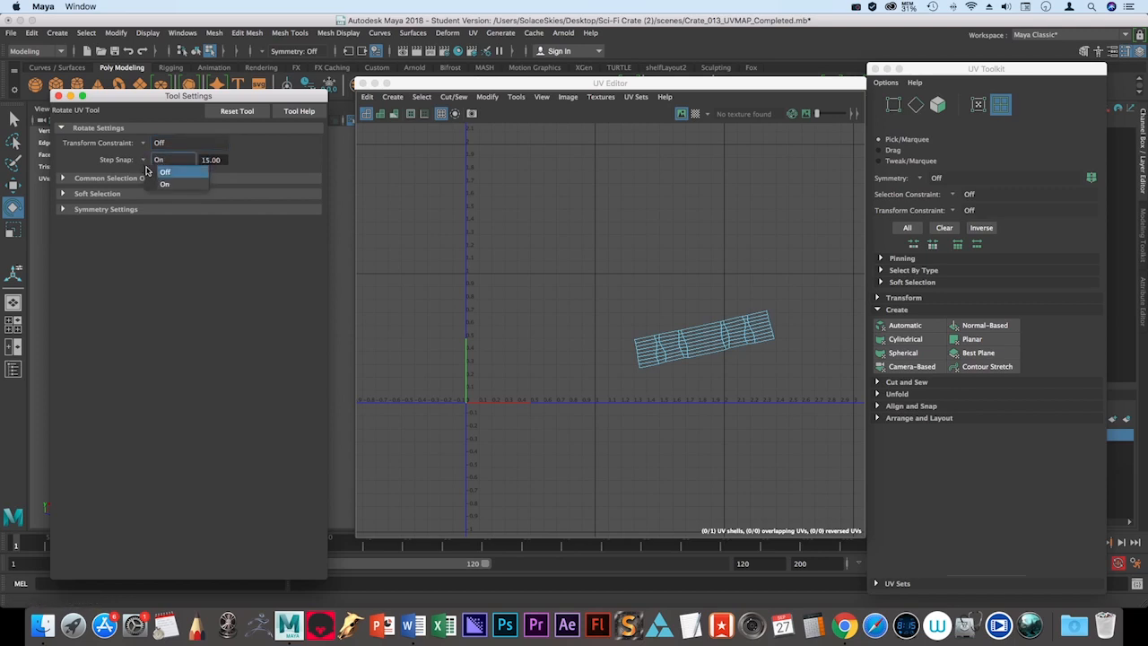
left_click(145, 165)
left_click(146, 164)
left_click(141, 164)
left_click(140, 164)
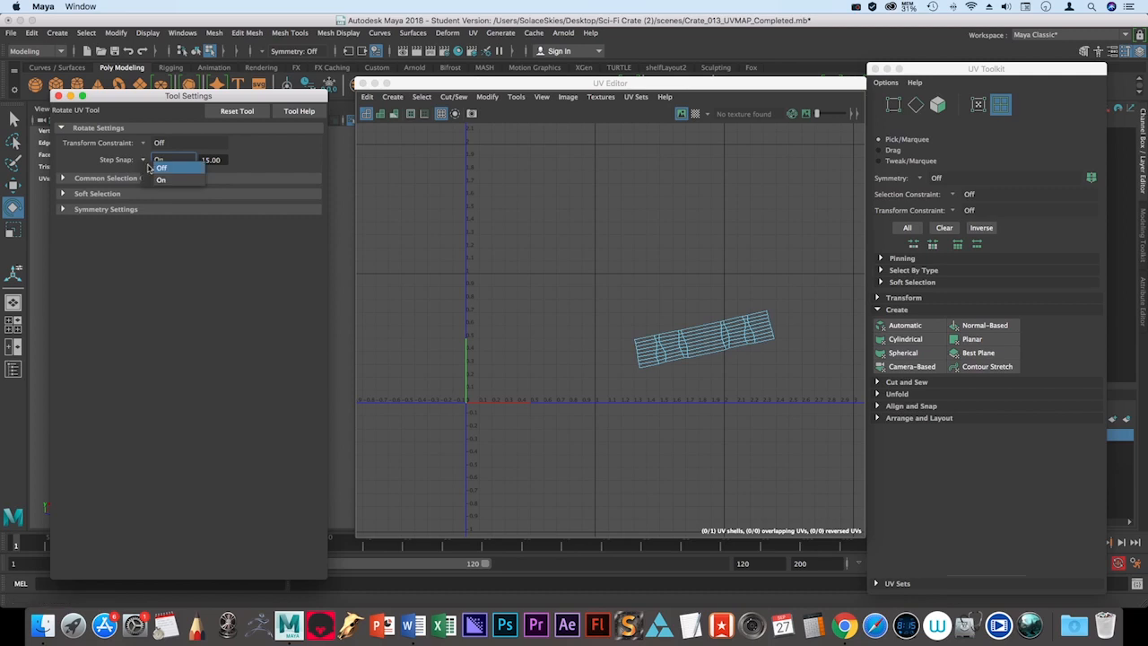
left_click(159, 169)
- Rotate the handle's UV shell freely clockwise until it lies almost horizontal, undoing the first attempt, and clear the selection
left_click_drag(529, 185, 728, 350)
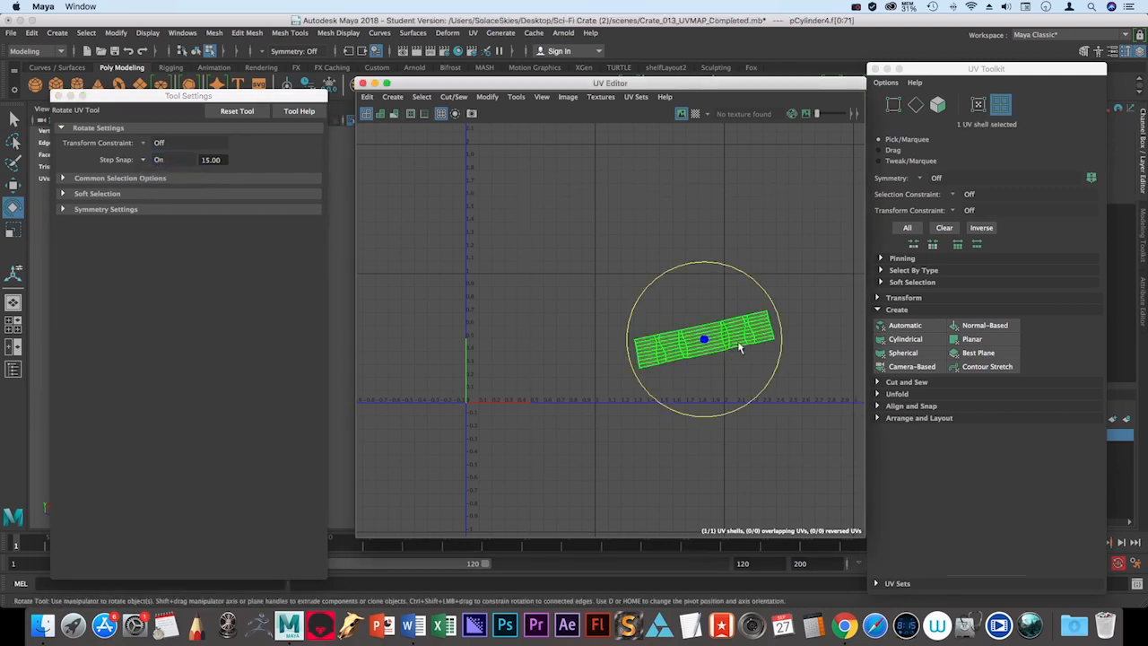
key("w")
key("e")
left_click_drag(774, 304, 804, 327)
key("super+z")
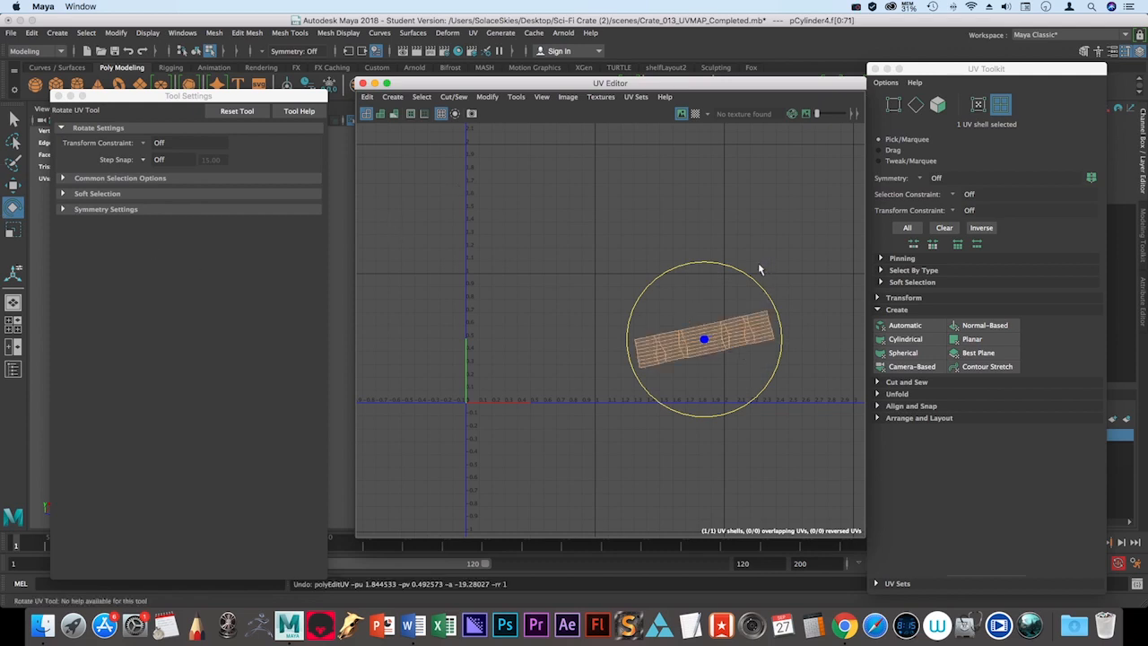
key("super+z")
left_click_drag(763, 289, 777, 298)
left_click(655, 224)
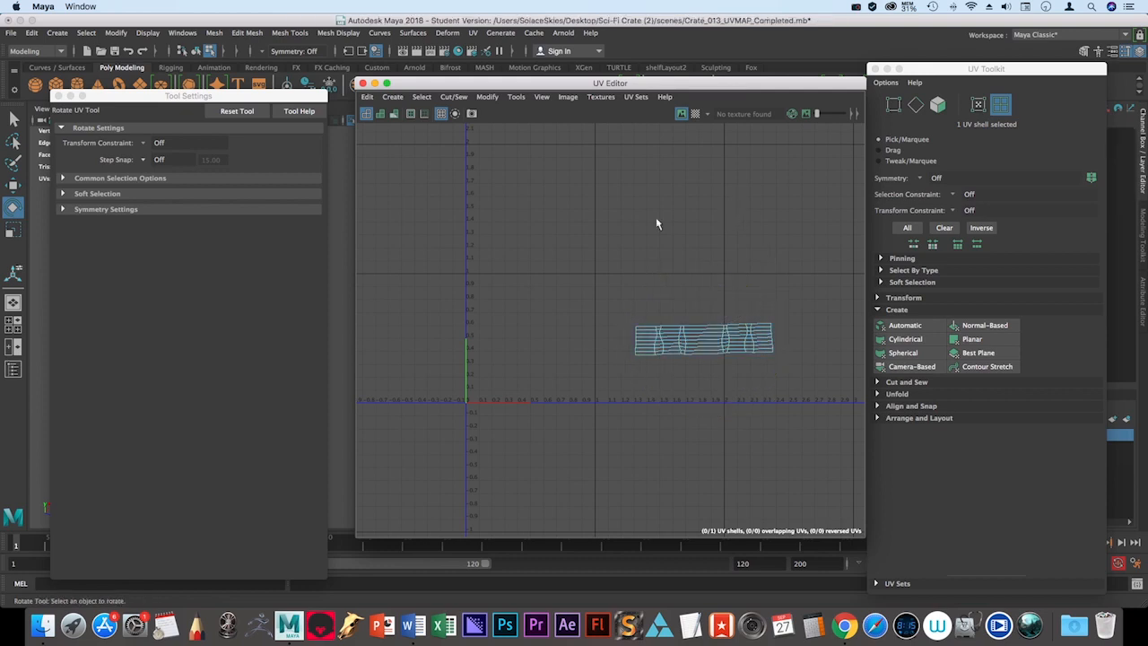
- Reselect the handle's UV shell, turn Step Snap back on for the Rotate UV tool and close its settings
left_click(144, 162)
left_click(157, 178)
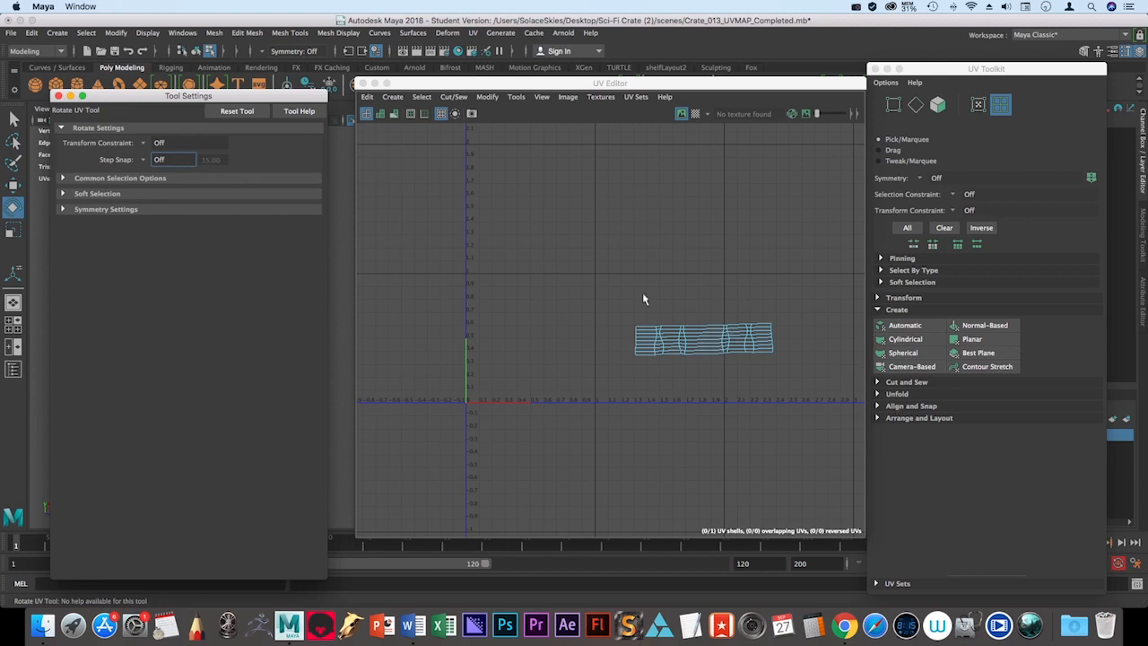
left_click_drag(642, 299, 783, 360)
left_click(159, 159)
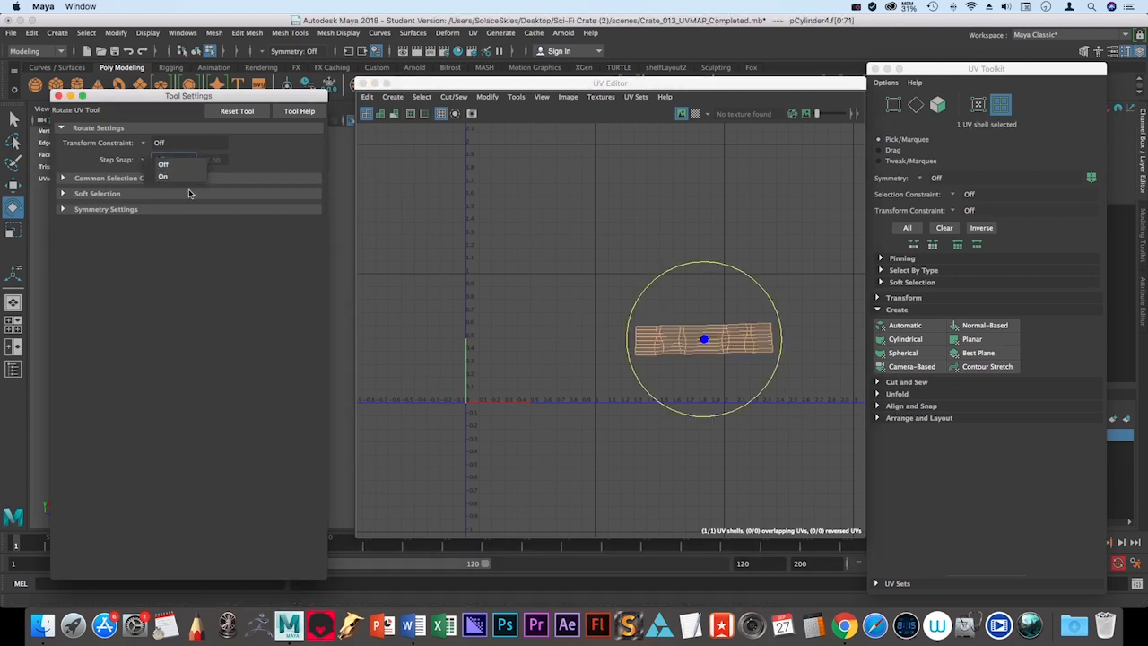
left_click(167, 175)
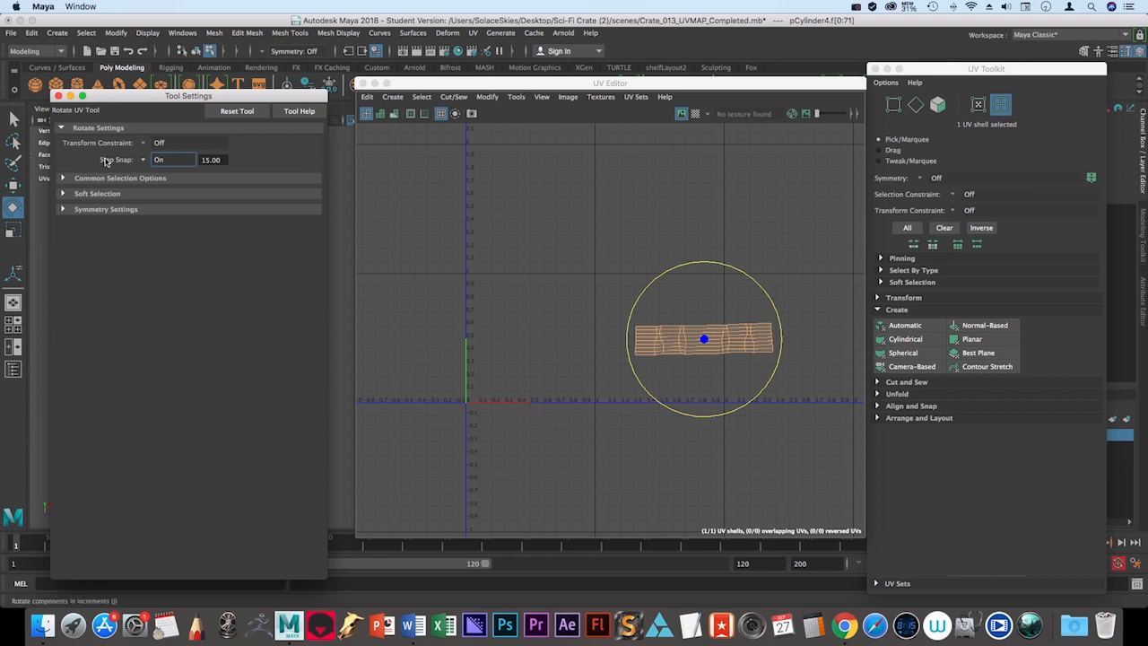
left_click(58, 95)
- Move the handle's UV shell straight up to about V 0.9, clear the selection and minimise the UV Editor
left_click_drag(574, 83, 346, 47)
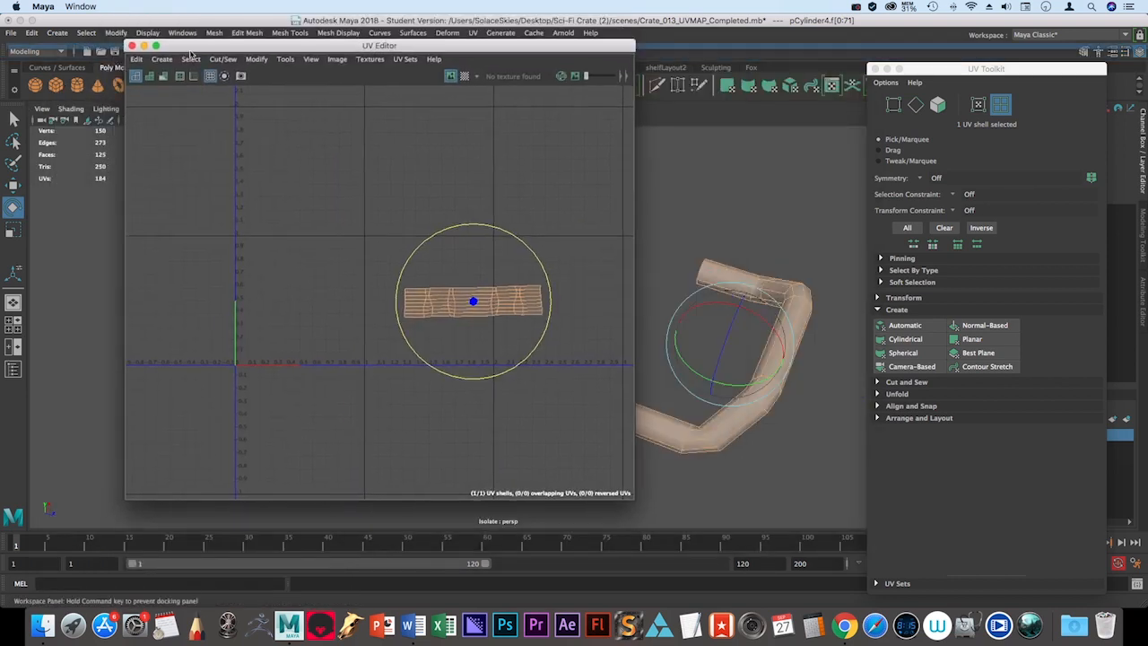
key("w")
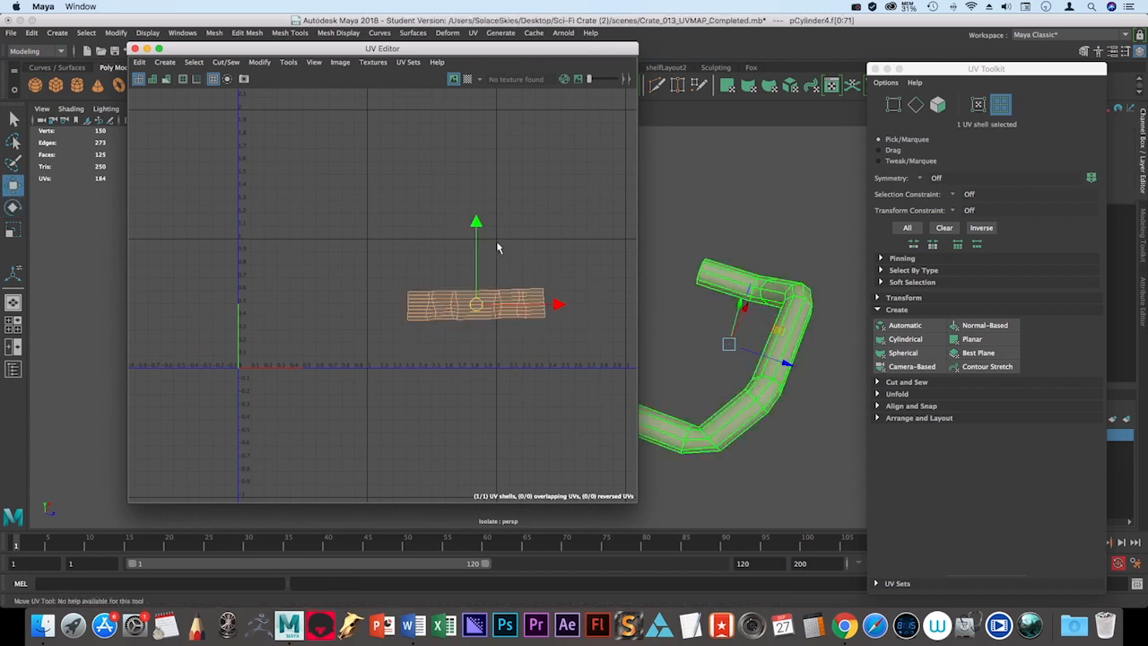
left_click_drag(478, 221, 511, 167)
left_click(530, 175)
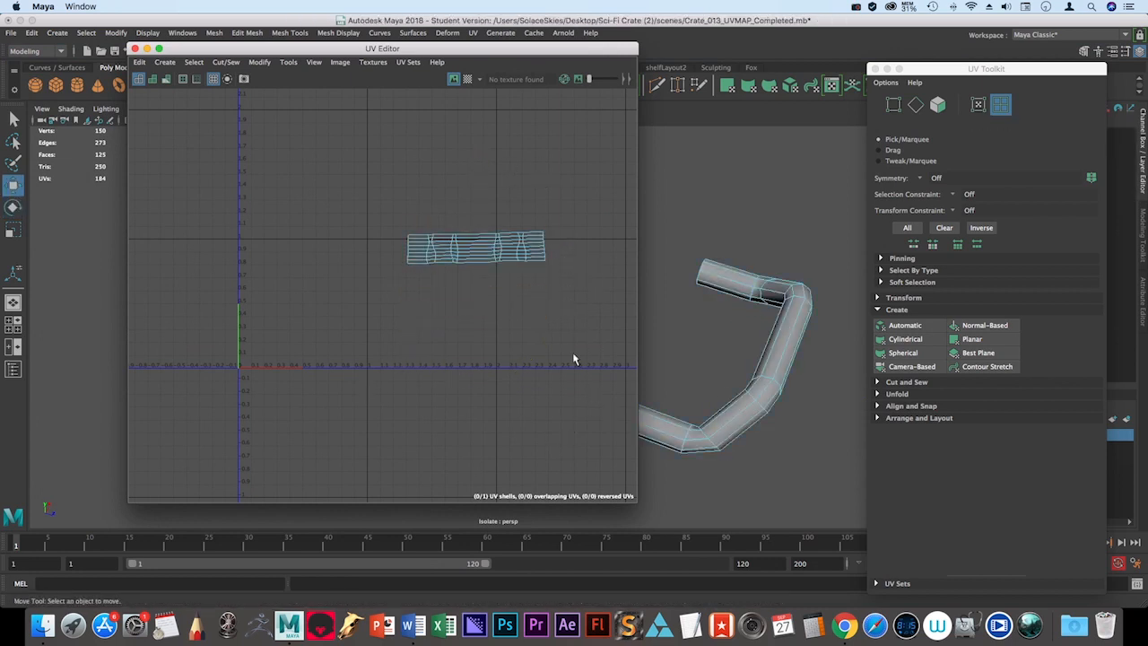
left_click(147, 49)
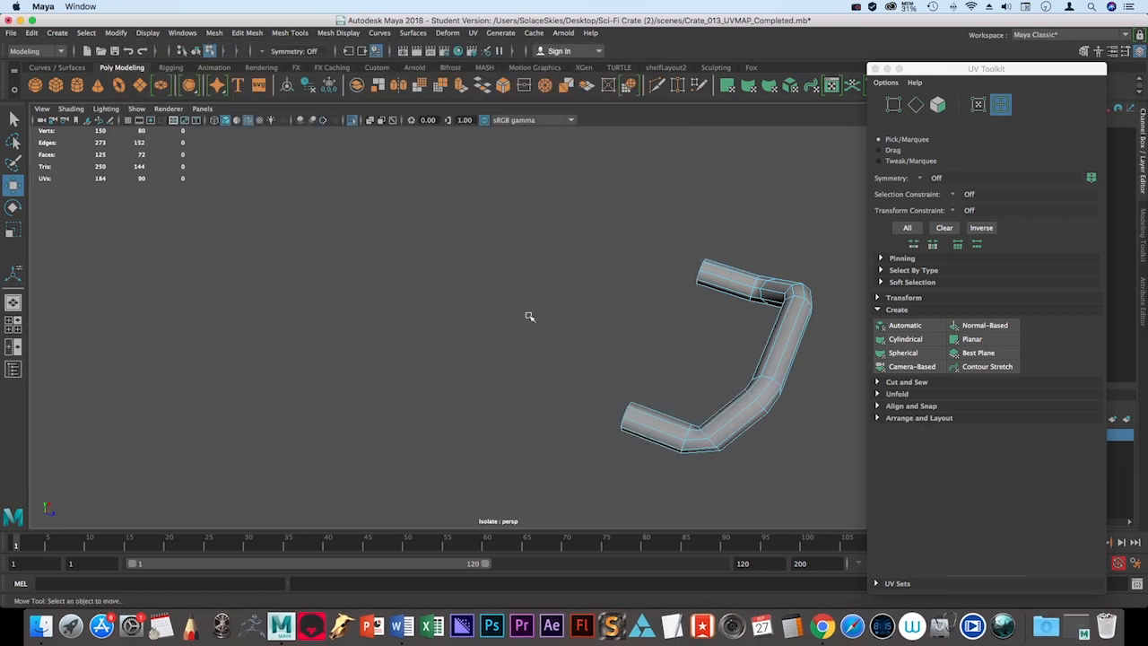